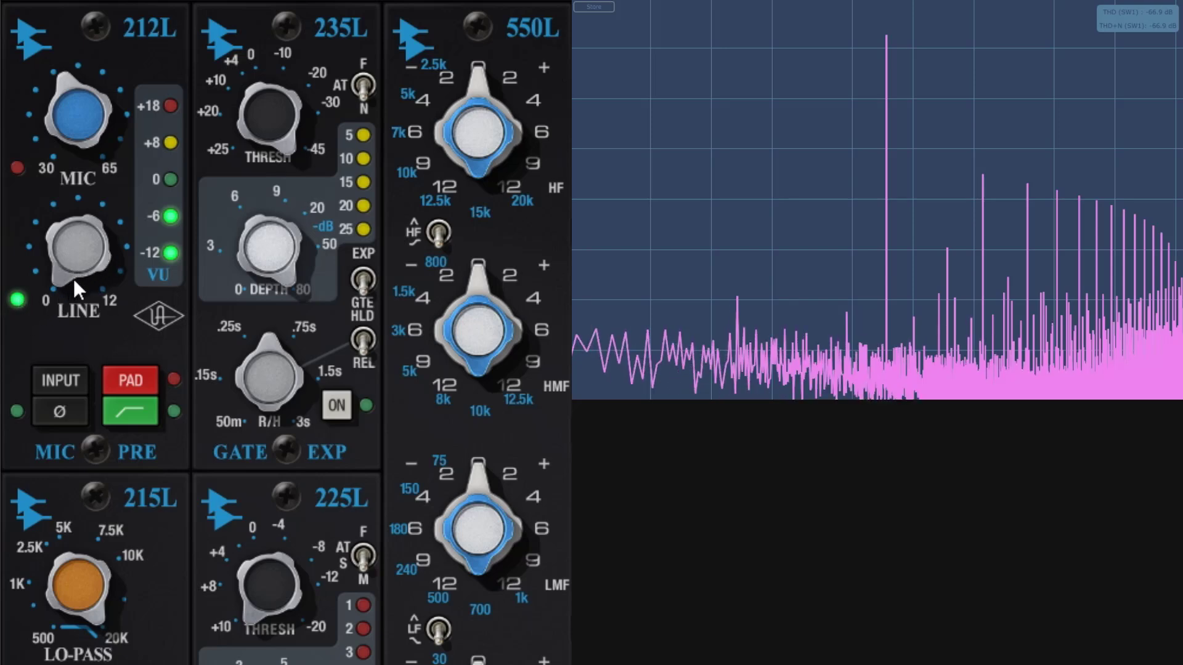
Try a higher line gain on the 212L preamp and return the line gain to 0.
drag(73, 279, 107, 206)
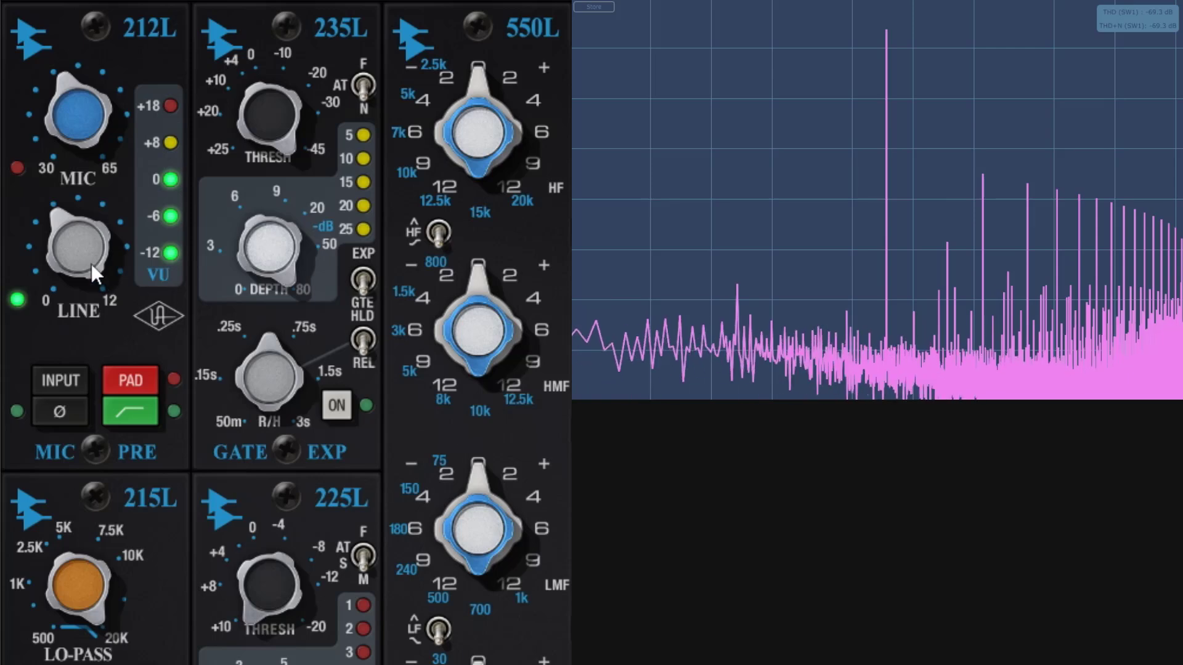
drag(92, 264, 137, 423)
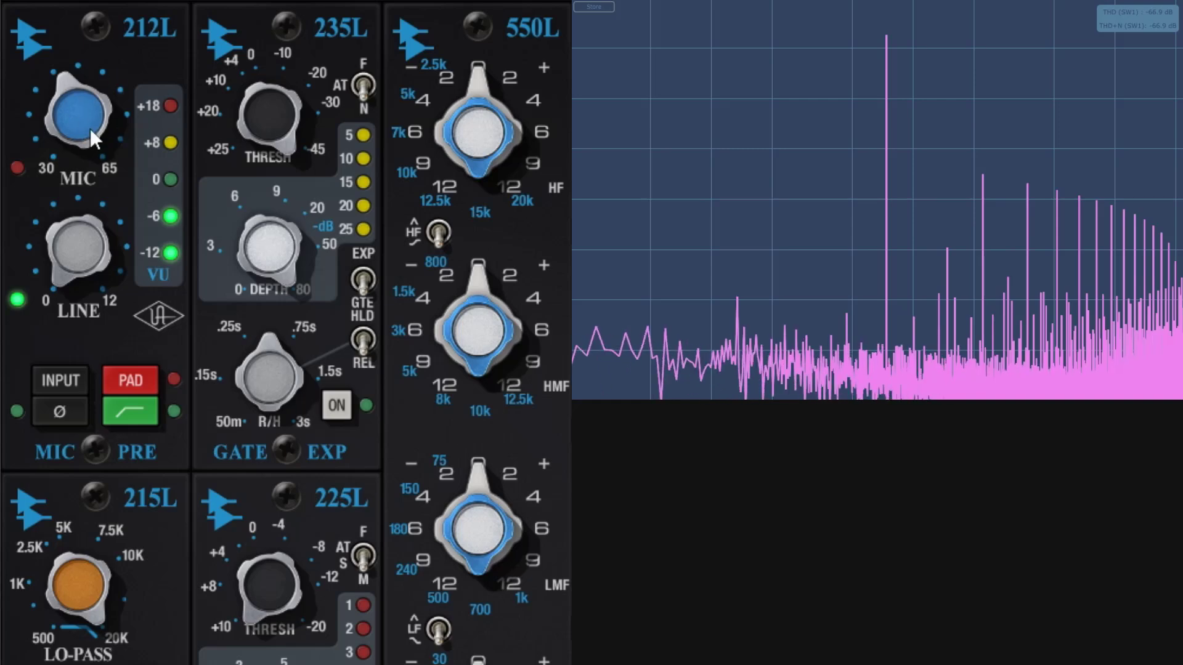
Switch the 212L preamp to the mic input with the mic gain at 30 and the pad engaged.
click(17, 168)
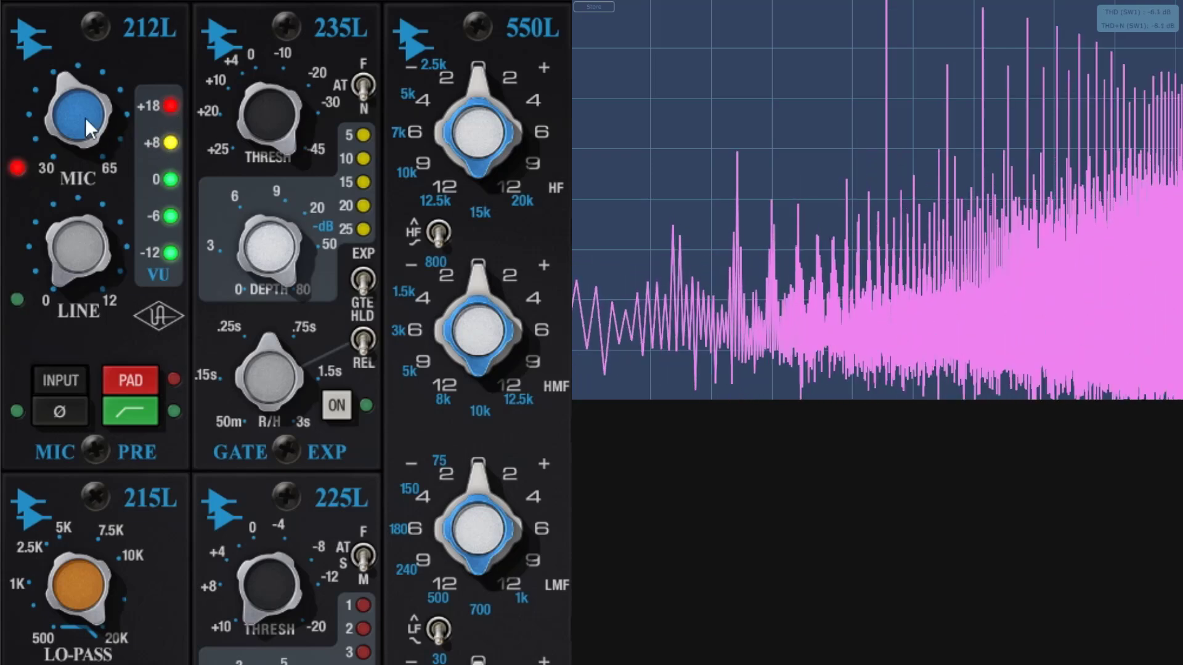
drag(72, 109, 119, 253)
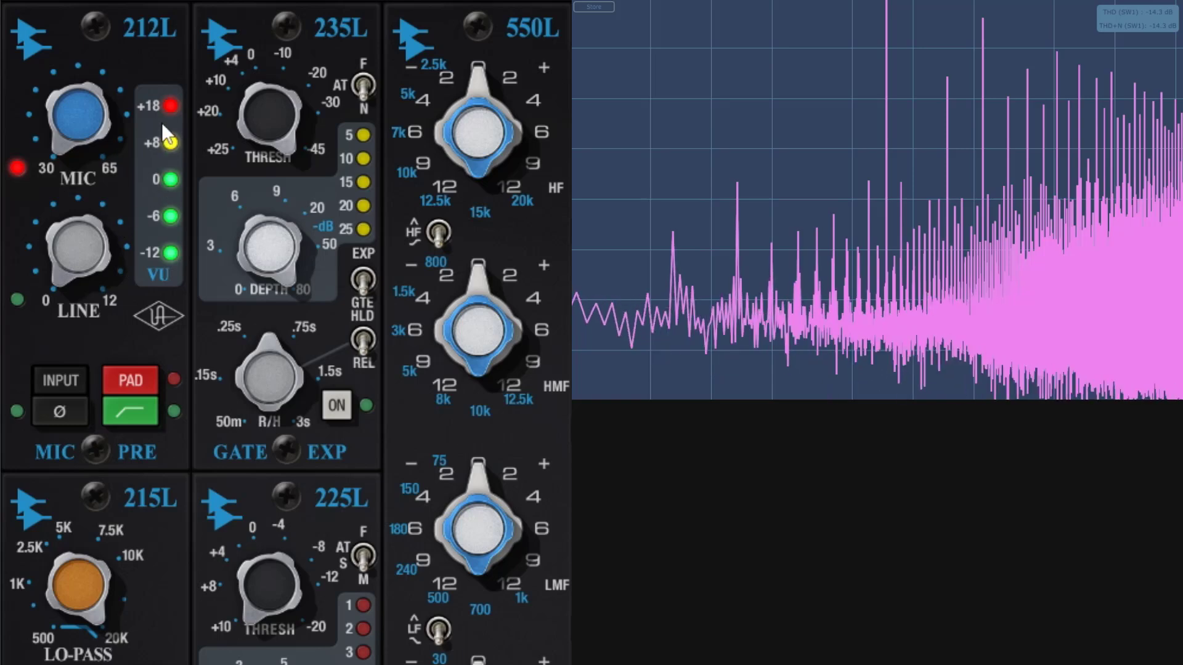
click(140, 379)
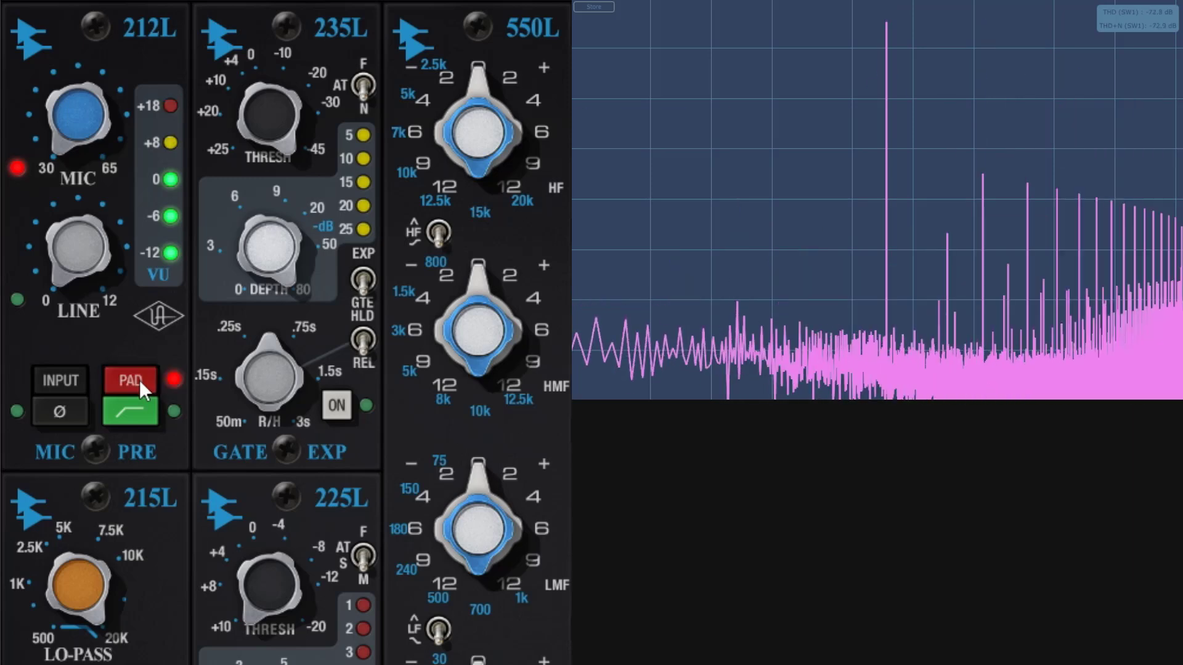
Compare the line input by sweeping its gain to 12 and back to 0, and return to the mic input.
click(19, 303)
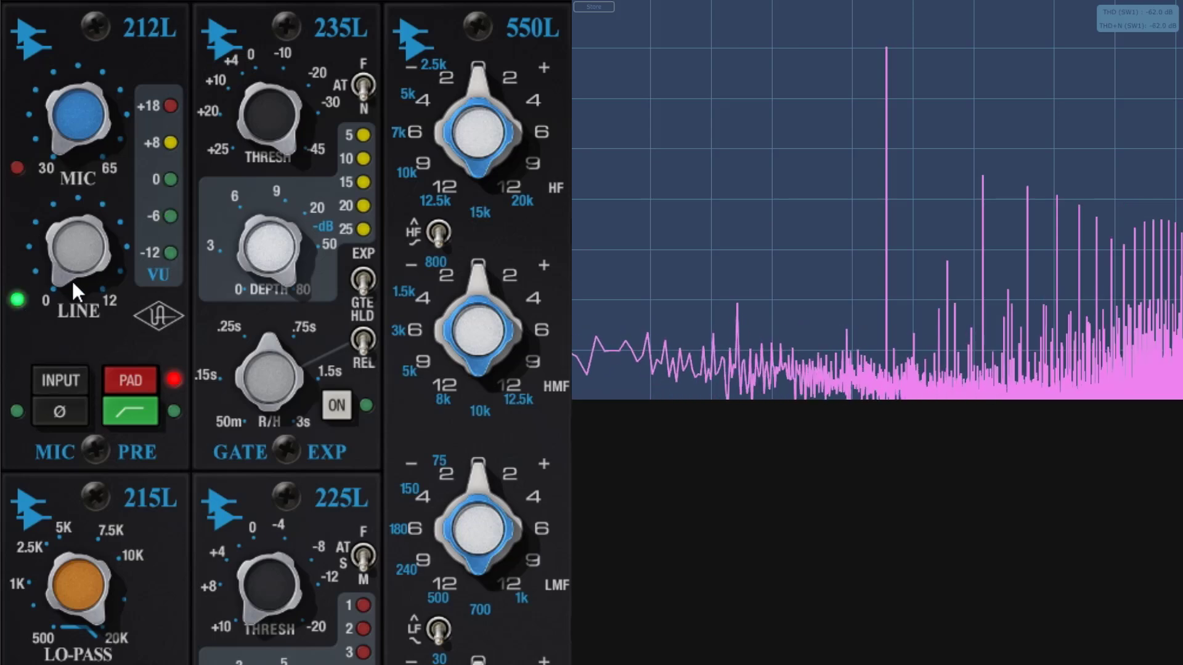
drag(72, 281, 171, 96)
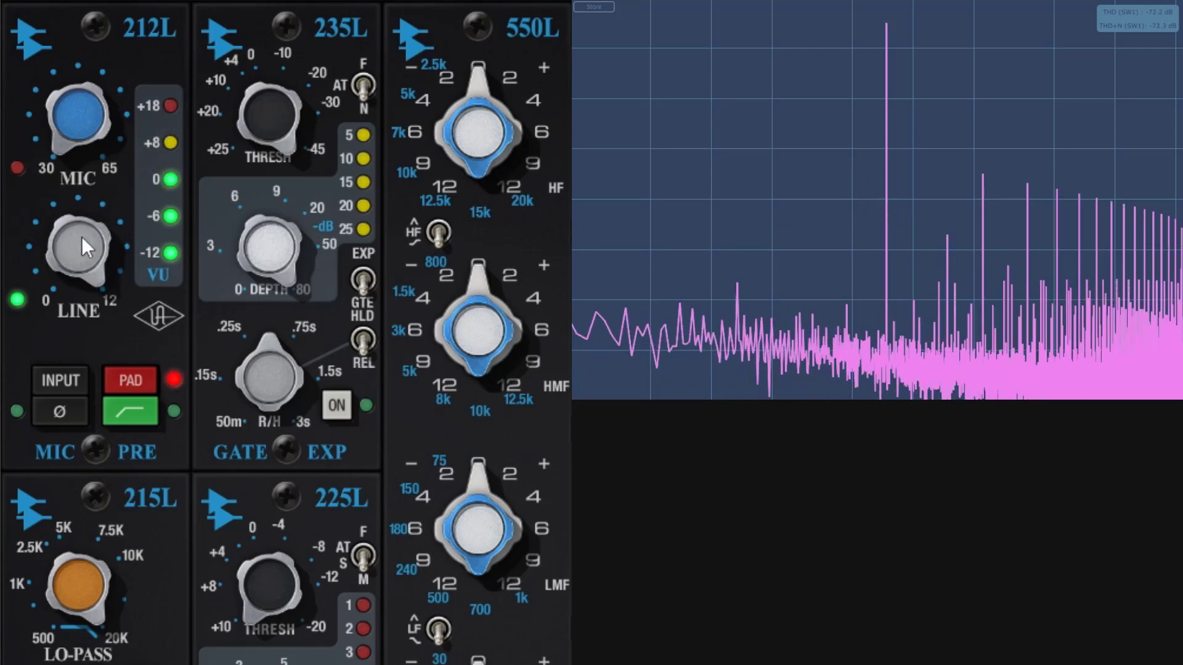
drag(81, 236, 72, 527)
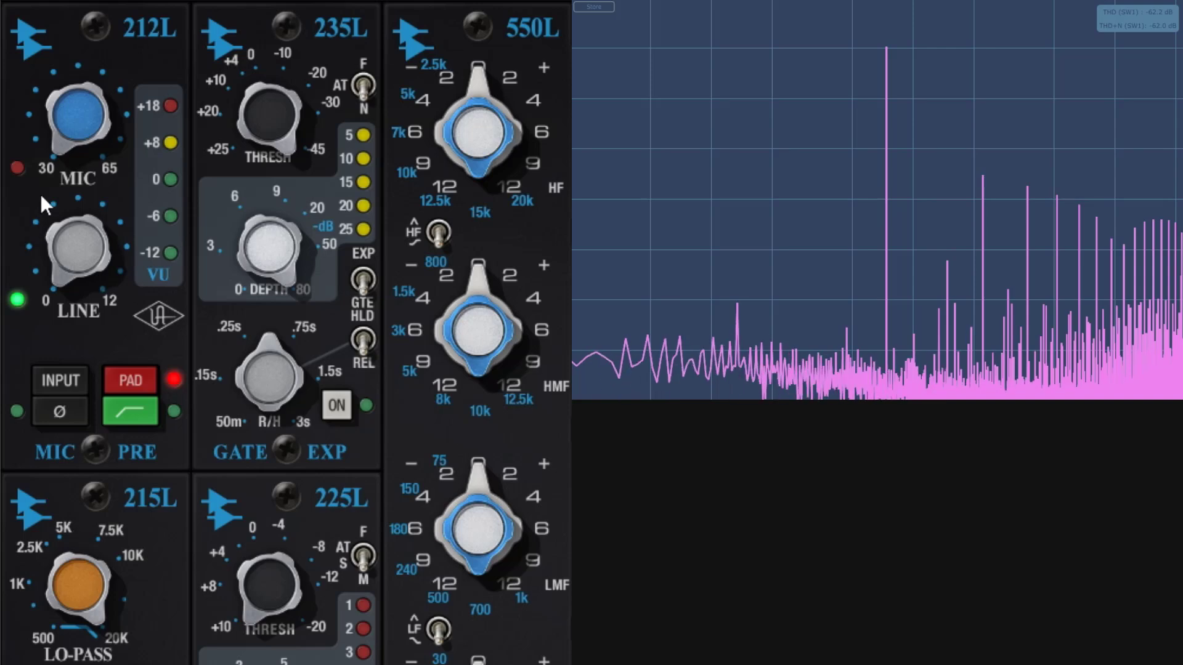
click(18, 168)
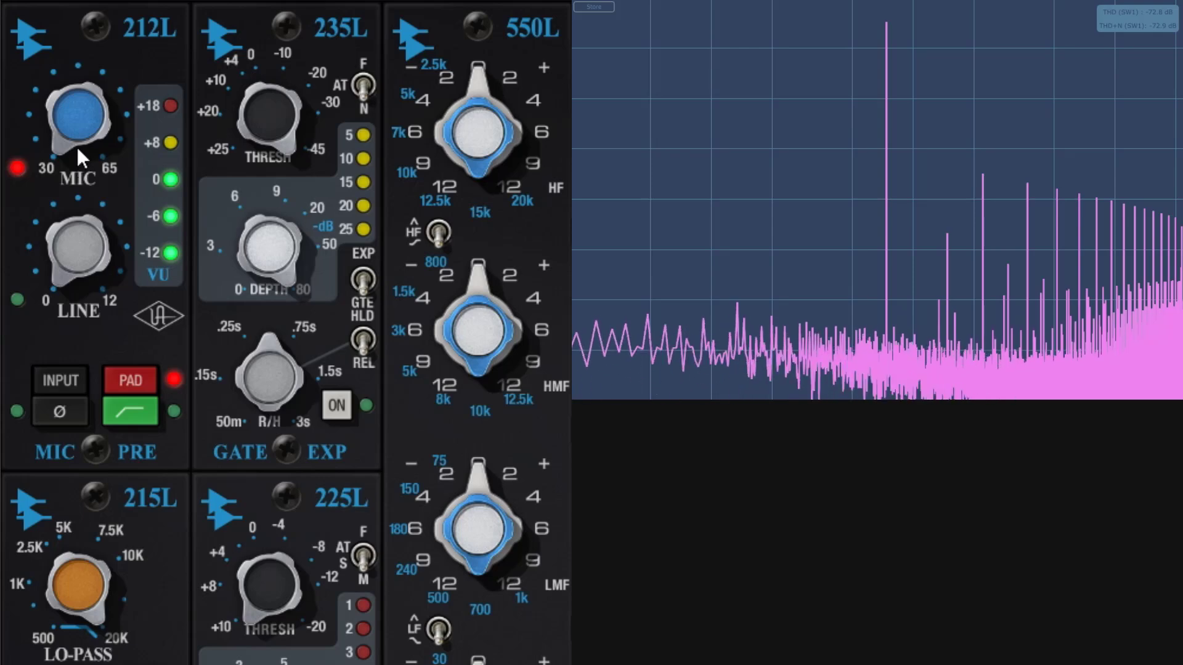
Disengage the mic preamp's pad for comparison and engage it again.
click(134, 375)
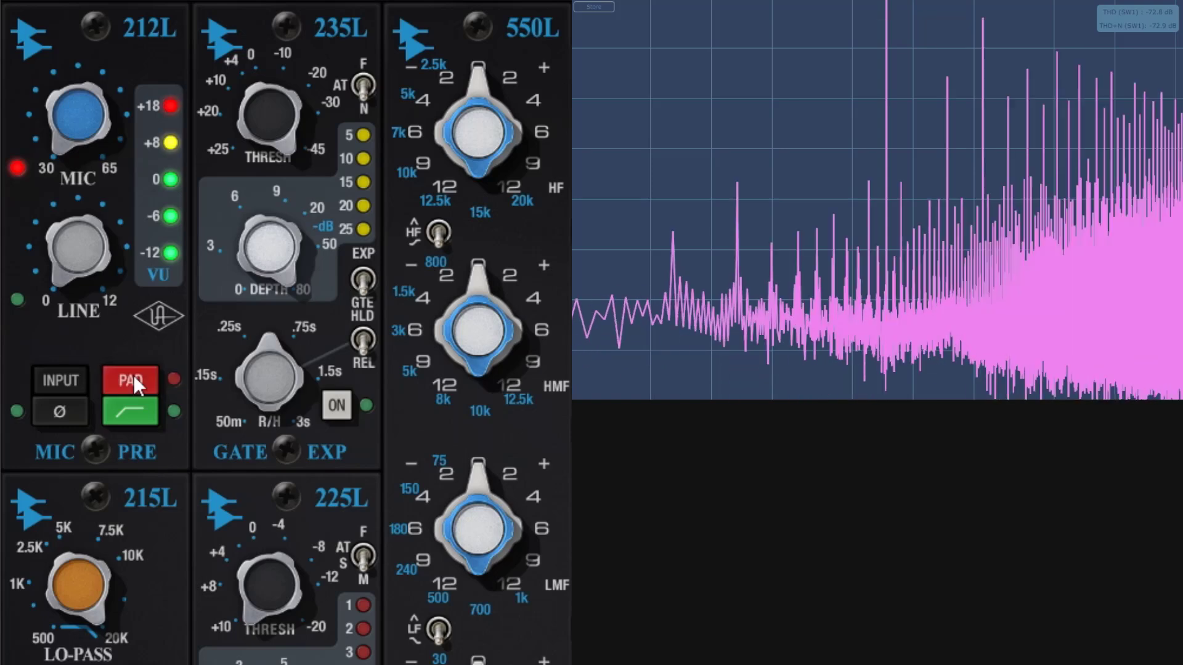
click(133, 375)
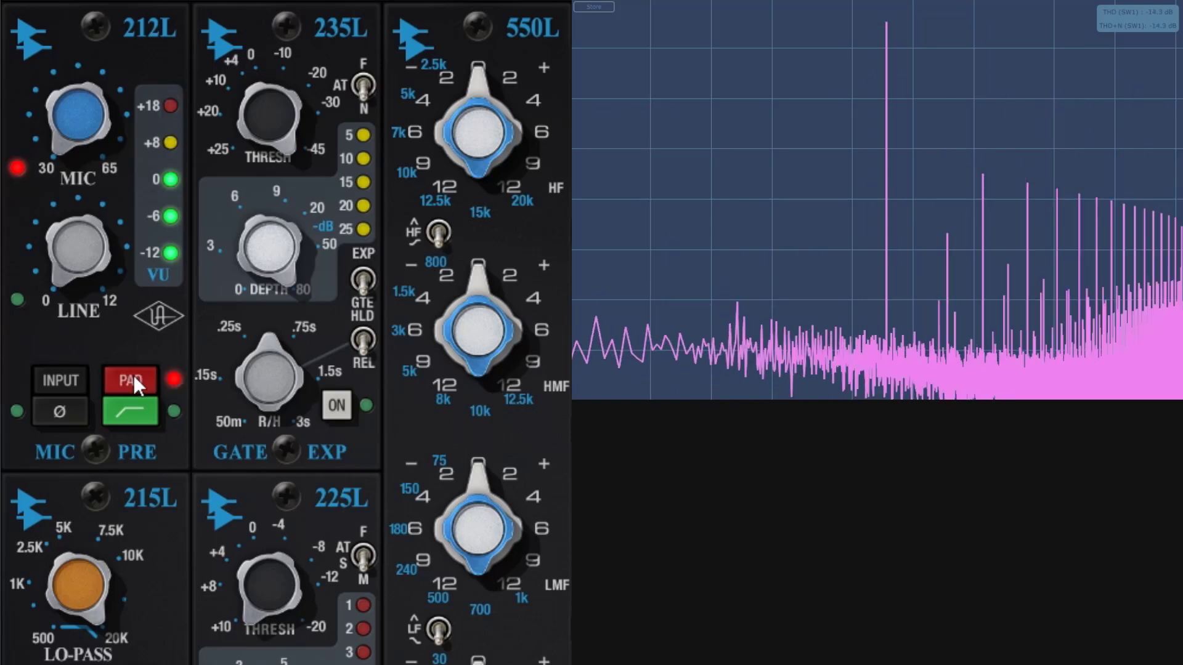
Sweep the mic gain up and down with the pad engaged, and return it to 30.
drag(73, 136, 150, 94)
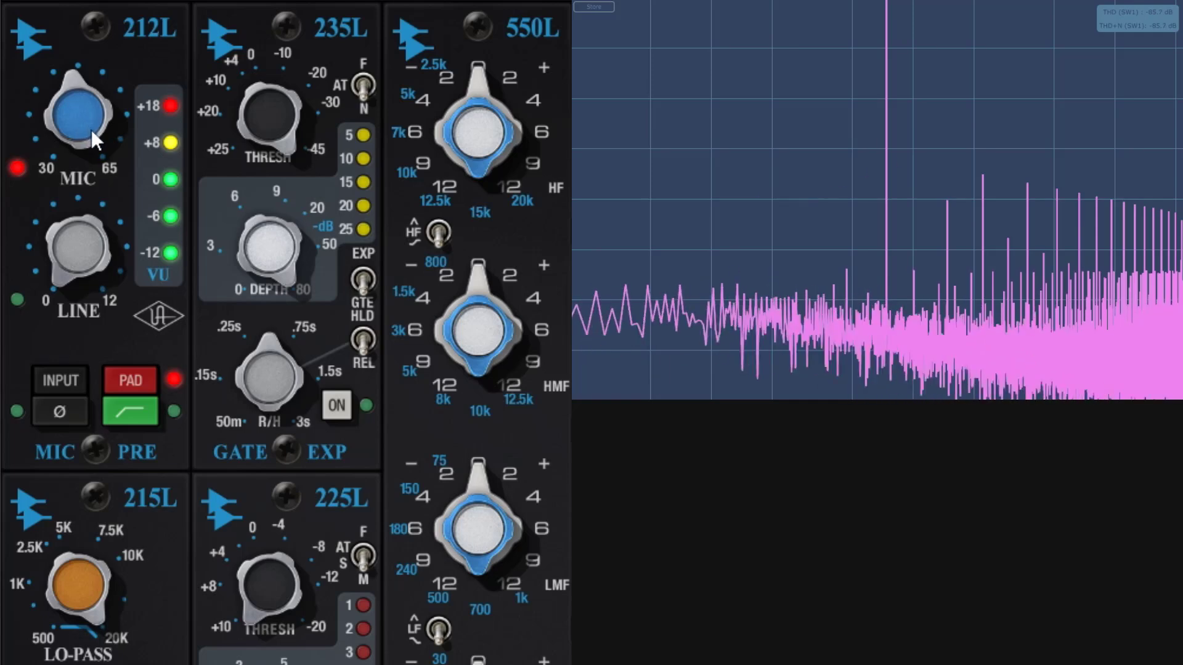
drag(92, 130, 116, 175)
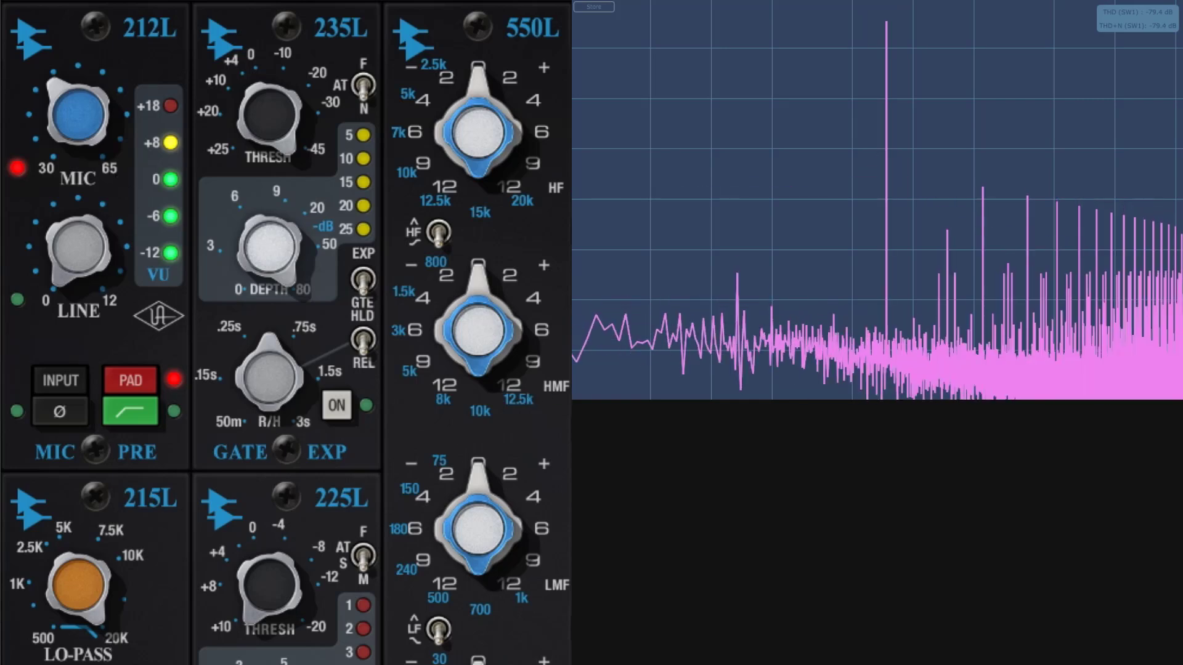
drag(92, 146, 99, 90)
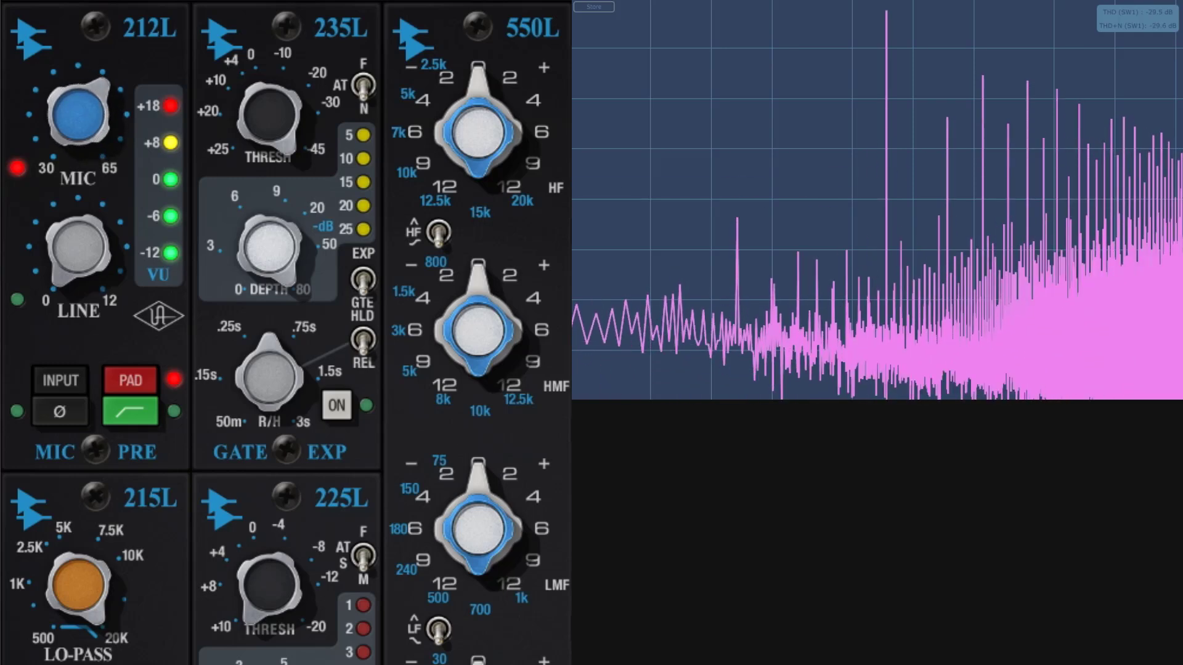
mouse_move(92, 140)
mouse_down()
mouse_move(97, 86)
mouse_move(111, 152)
mouse_up()
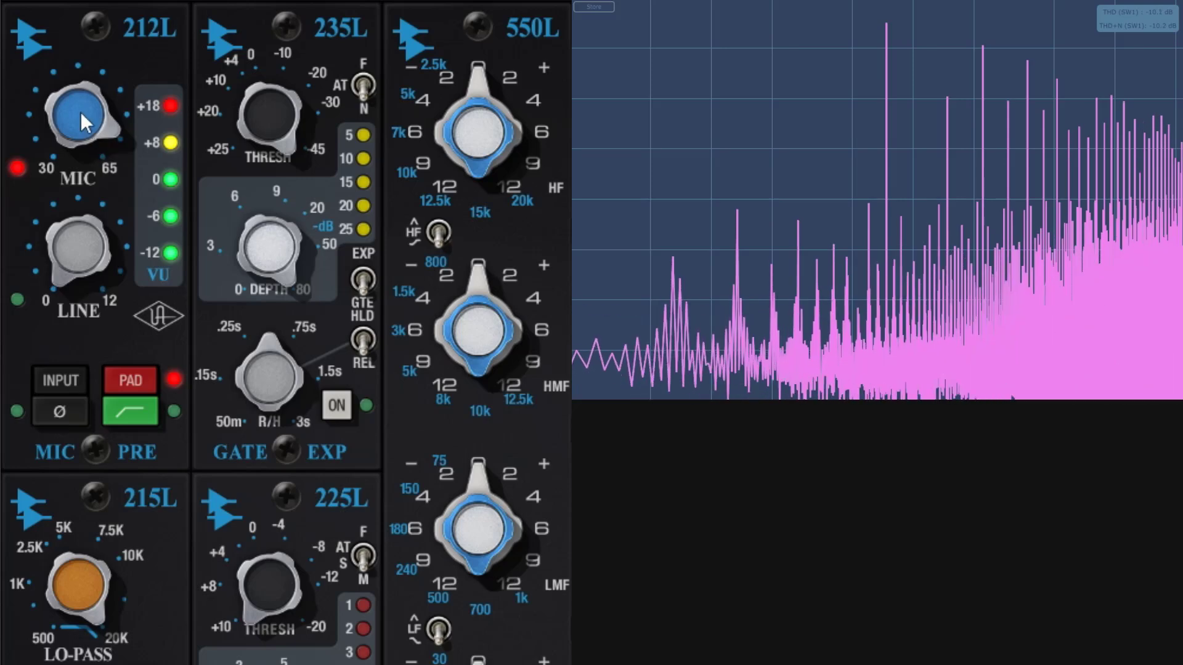
drag(85, 122, 126, 306)
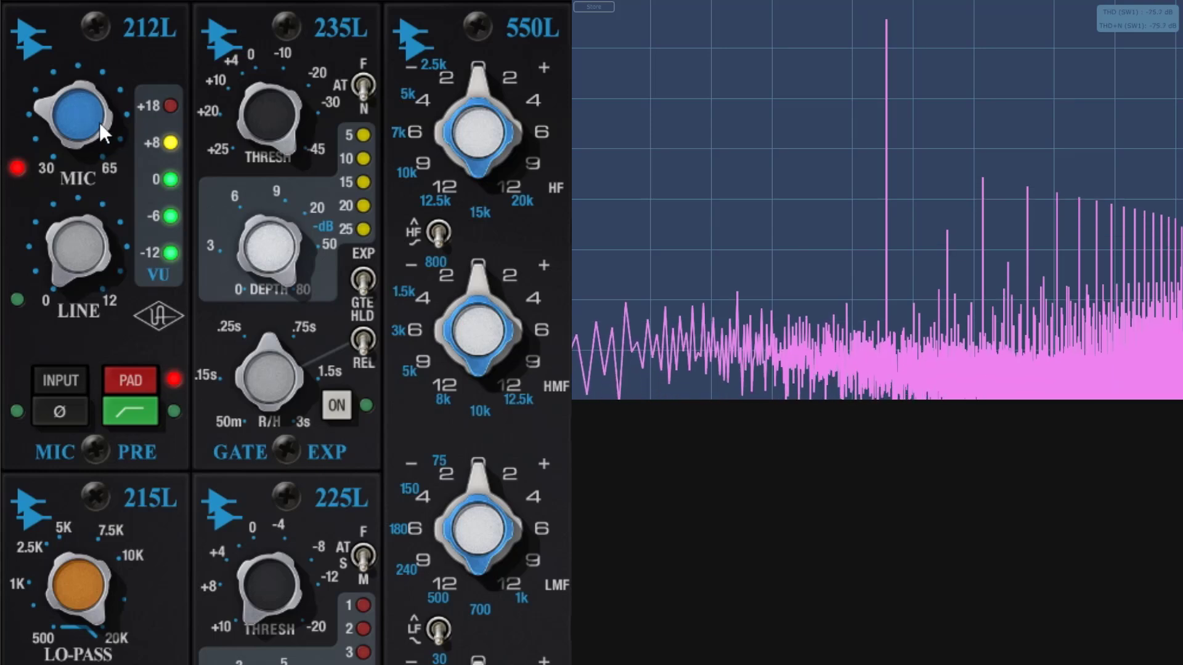
drag(106, 133, 155, 251)
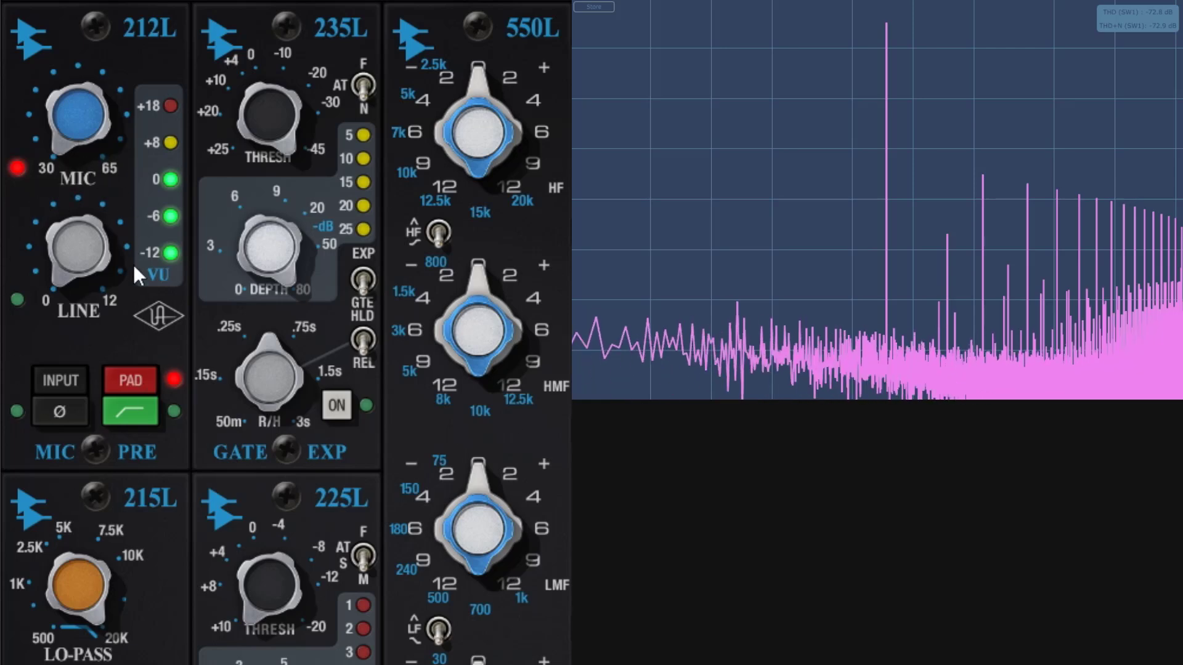
Engage the 212L preamp's low-cut filter and raise the mic gain moderately above 30.
click(139, 413)
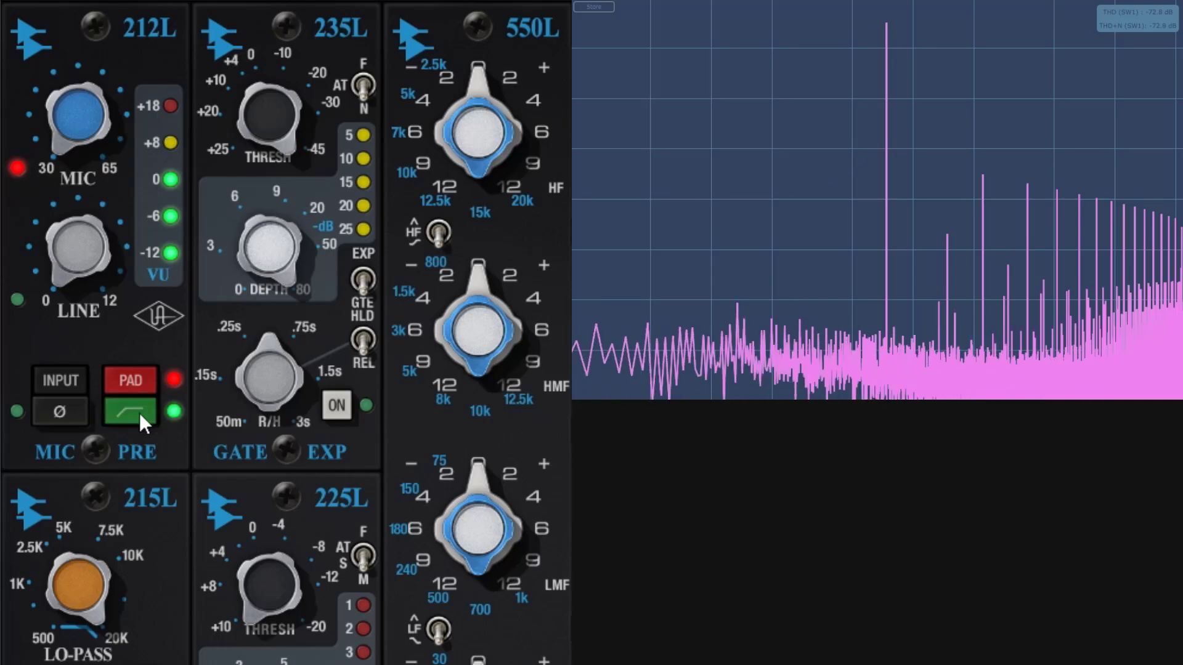
drag(80, 120, 88, 108)
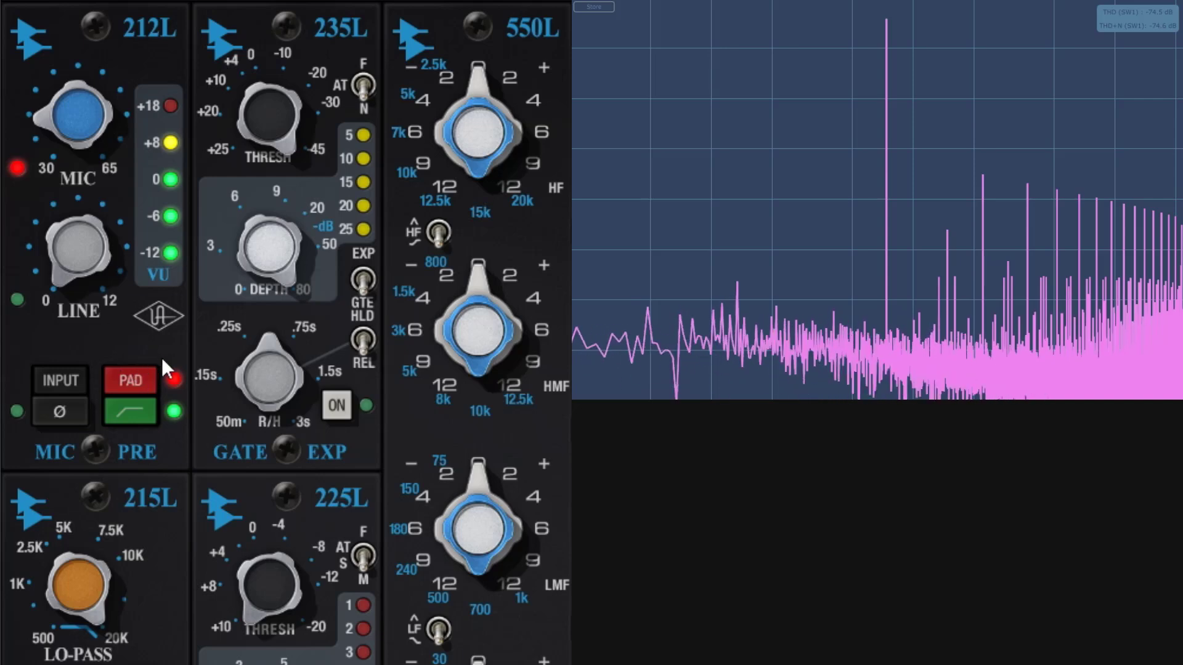
Invert the 212L preamp's polarity and restore it to normal.
click(62, 414)
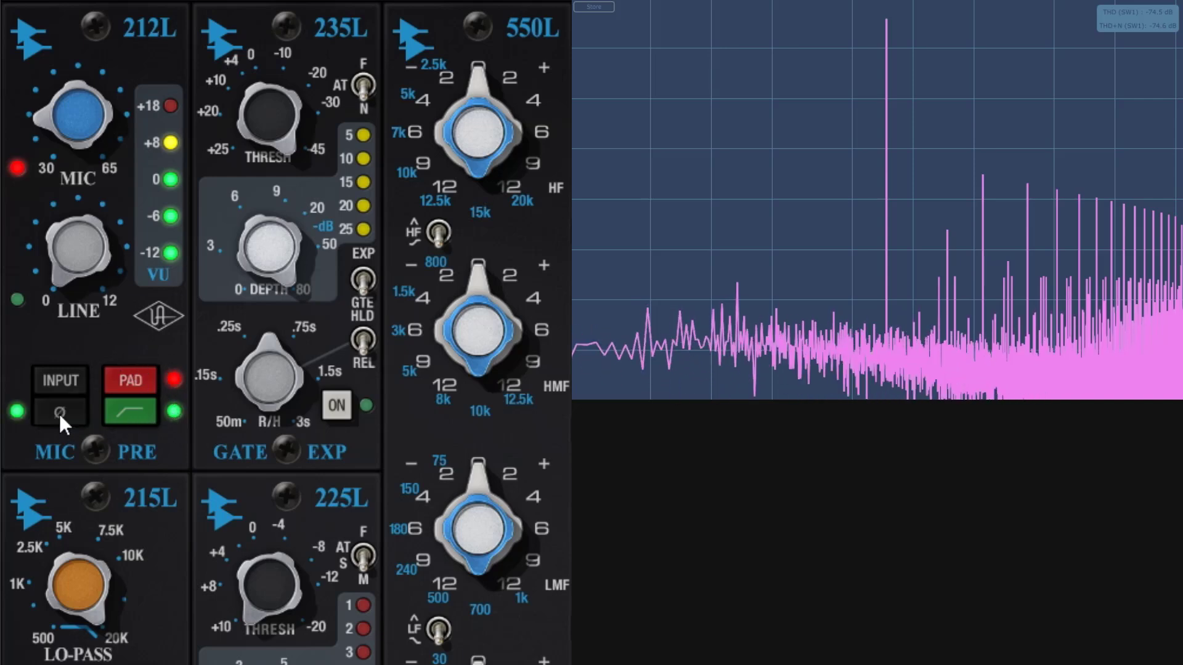
click(54, 409)
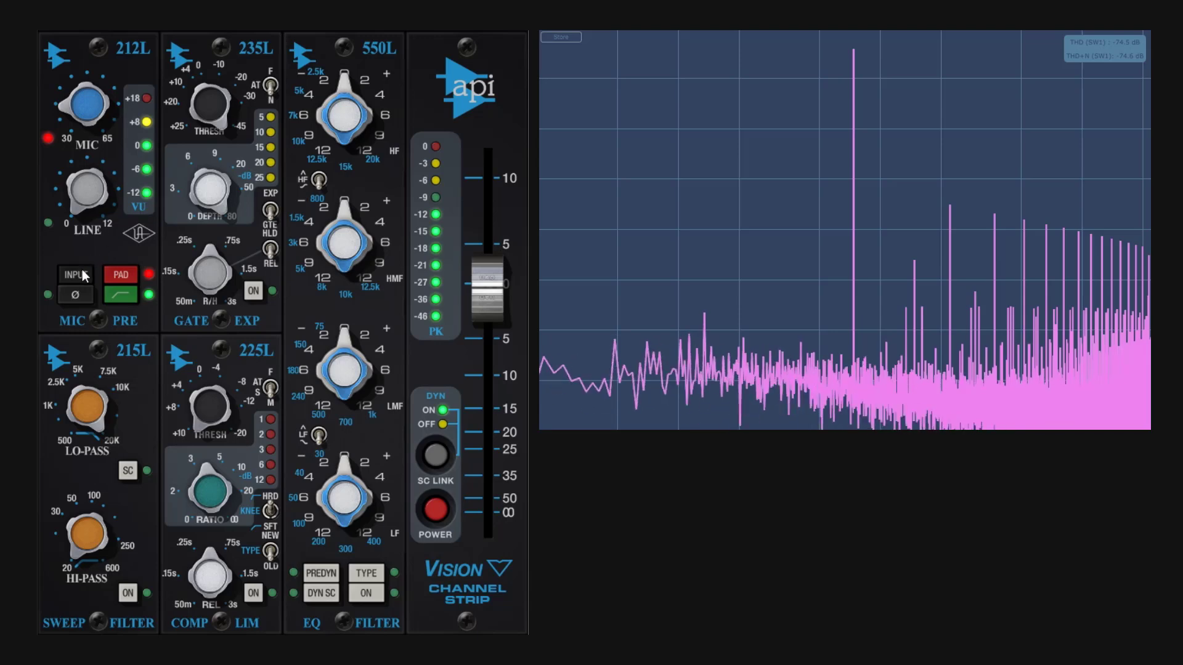
Toggle the 212L preamp repeatedly between the line and mic inputs, ending on line.
click(49, 223)
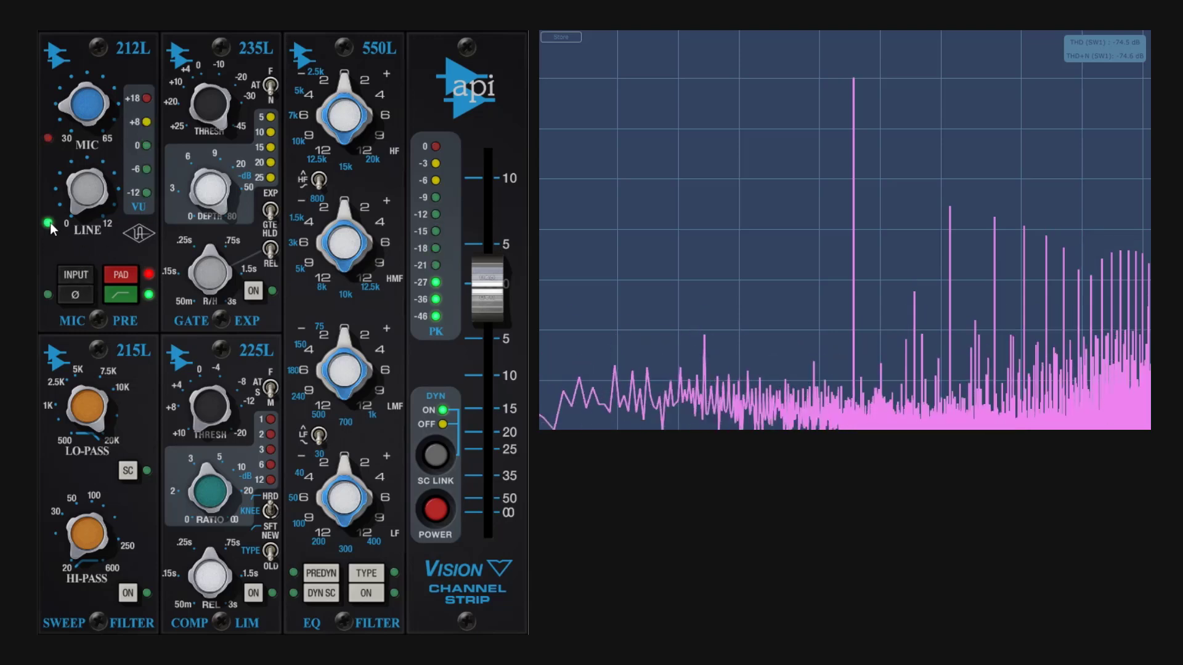
click(47, 136)
click(48, 222)
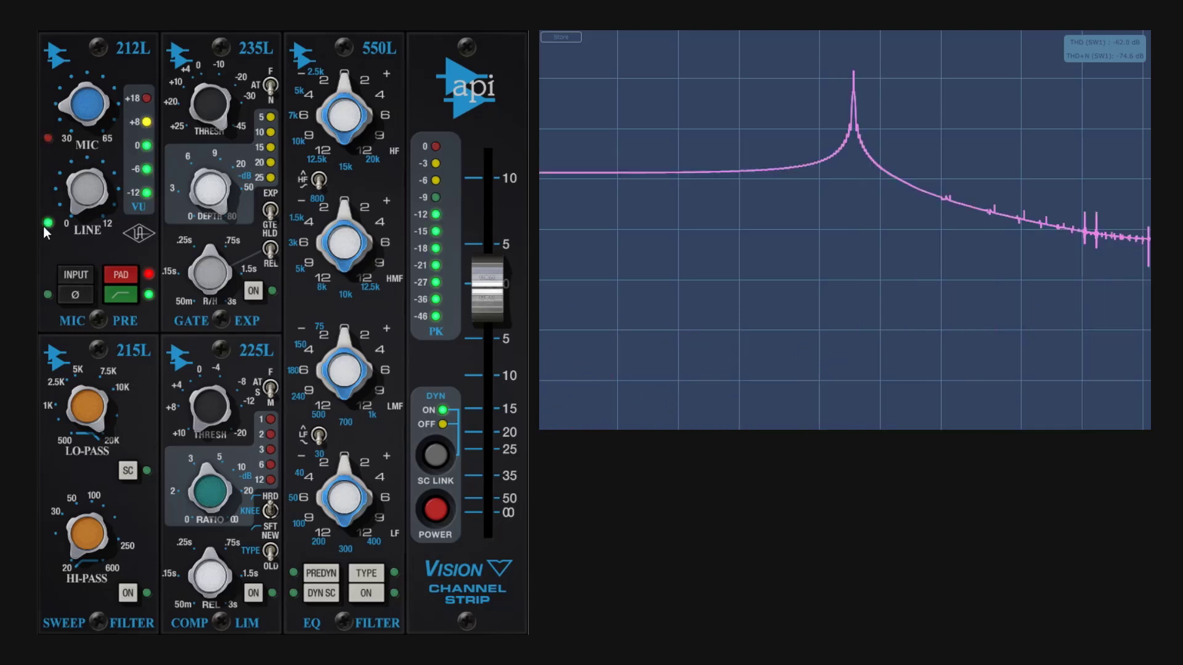
click(79, 277)
click(78, 273)
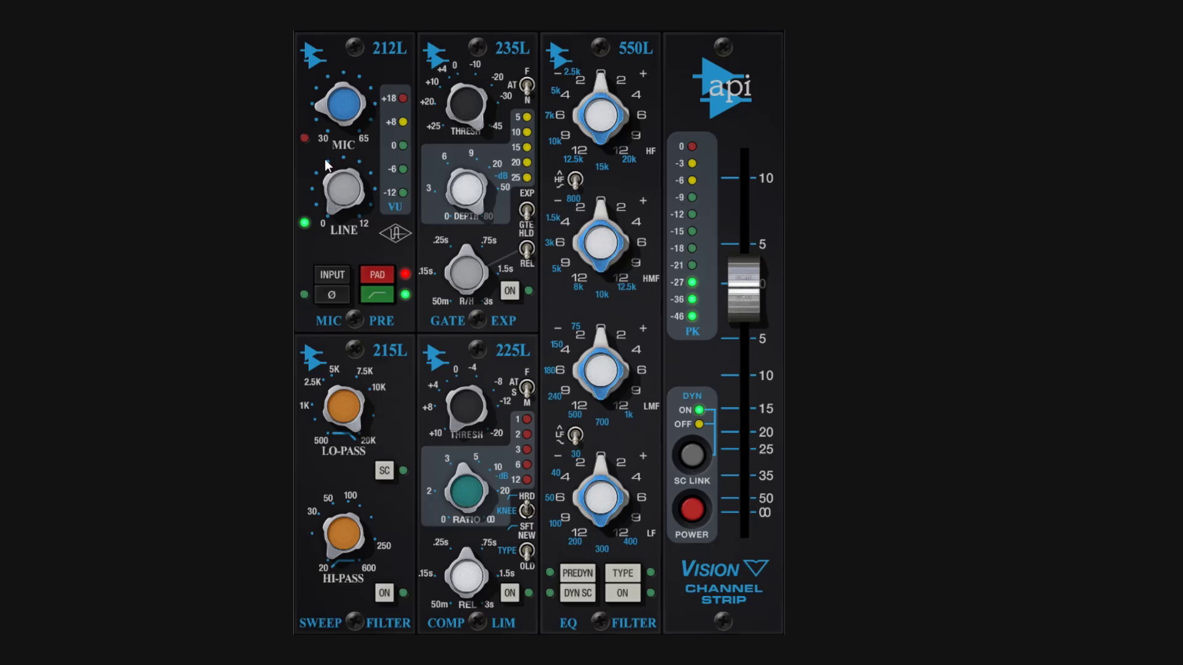
Select the mic input, lower the output fader slightly below 0 and turn the mic gain down to 30.
click(308, 138)
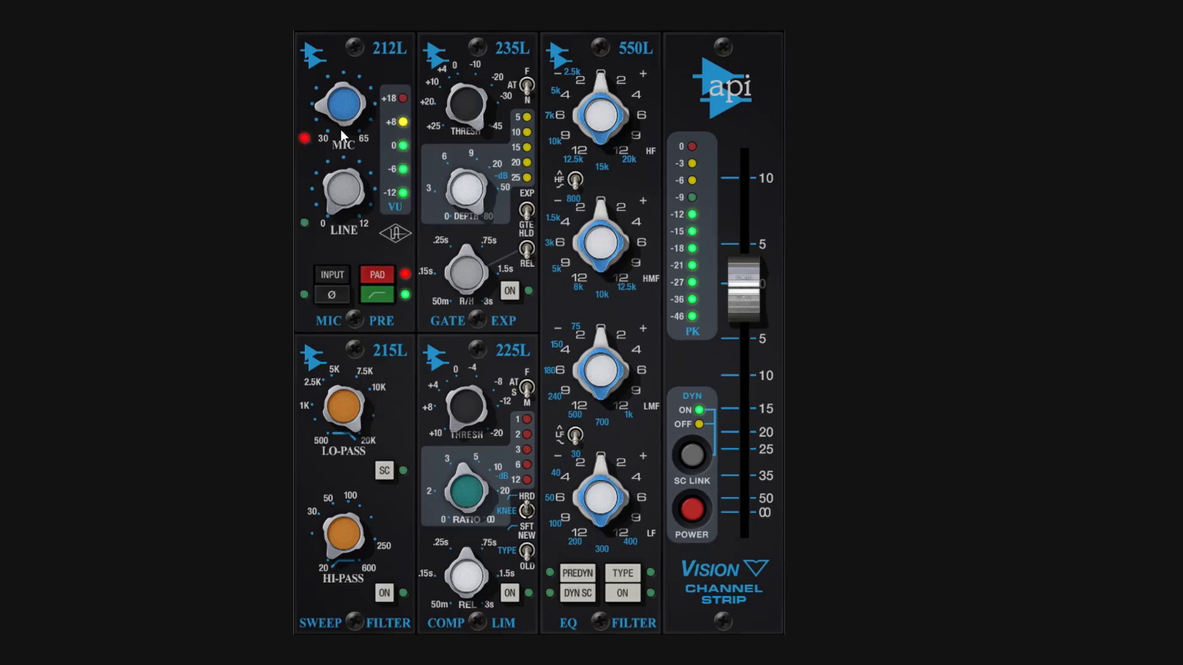
drag(741, 284, 743, 295)
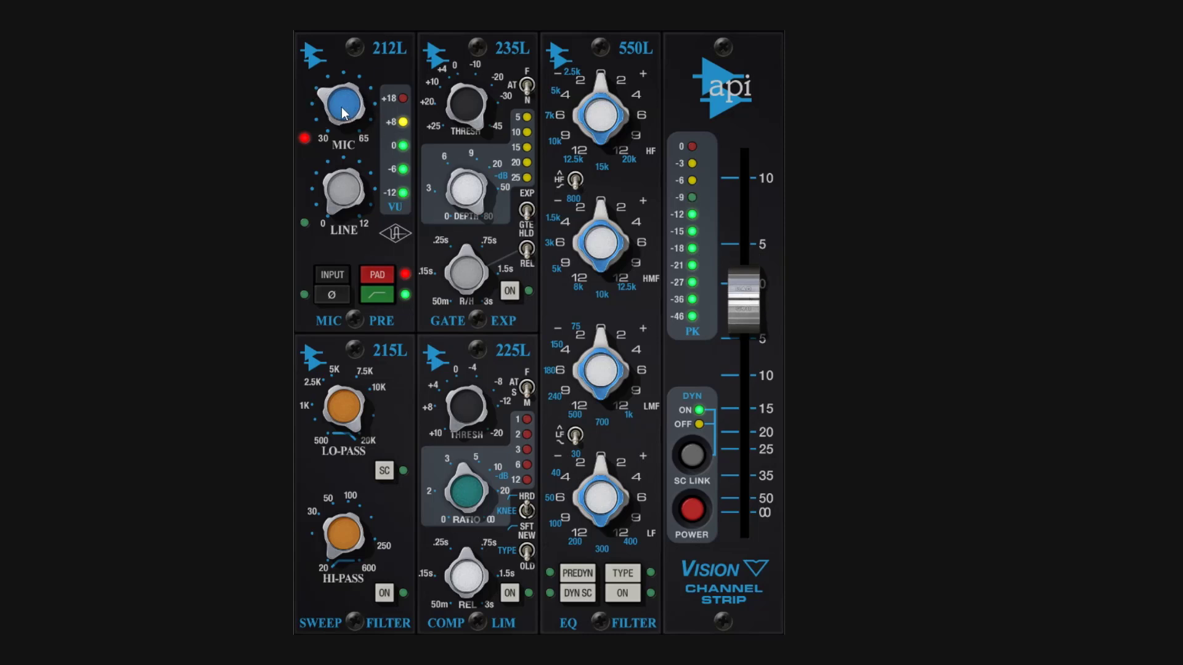
drag(345, 120, 364, 181)
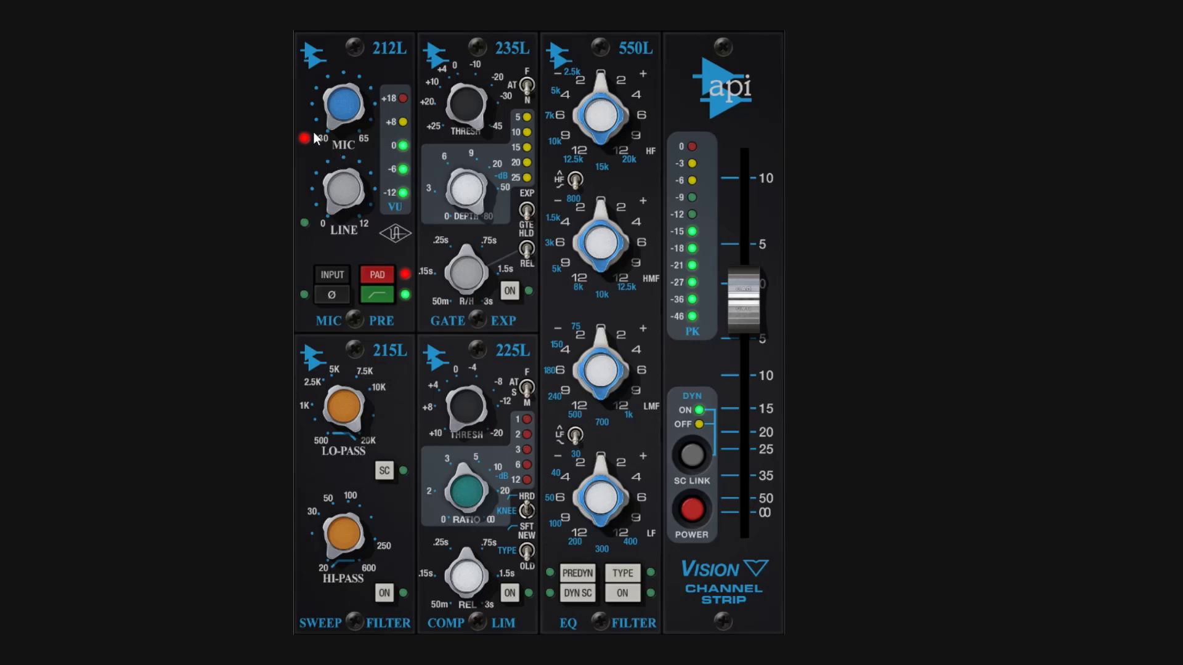
Compare the line and mic inputs at minimum gain, and leave the preamp on the line input.
click(302, 223)
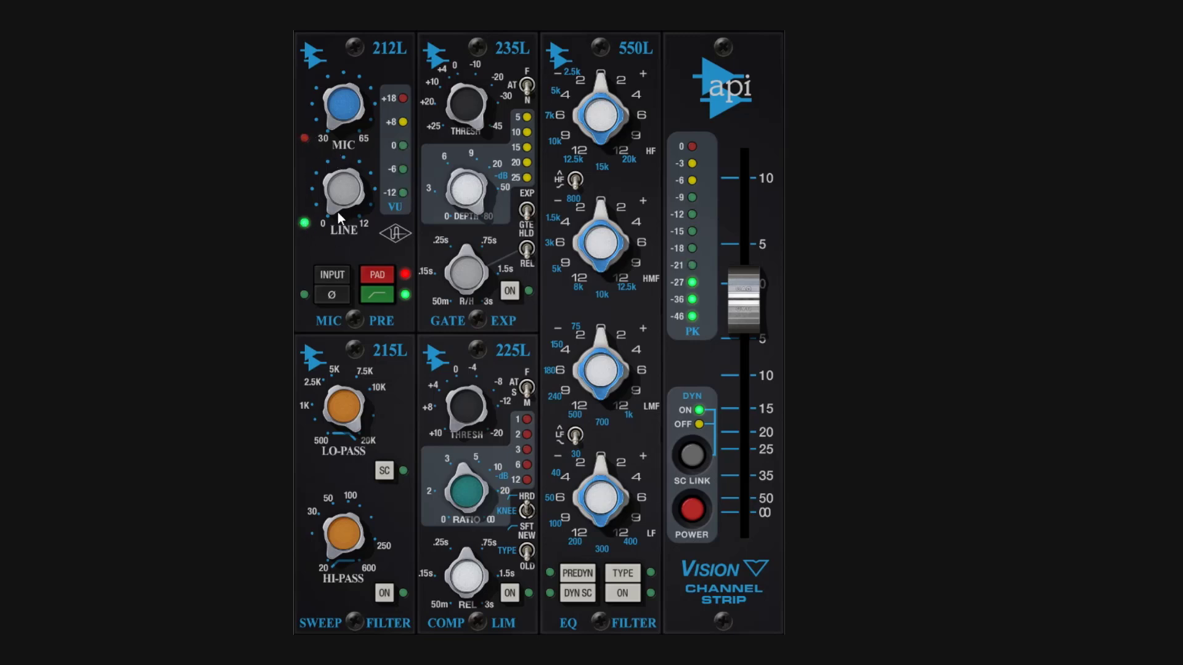
click(306, 138)
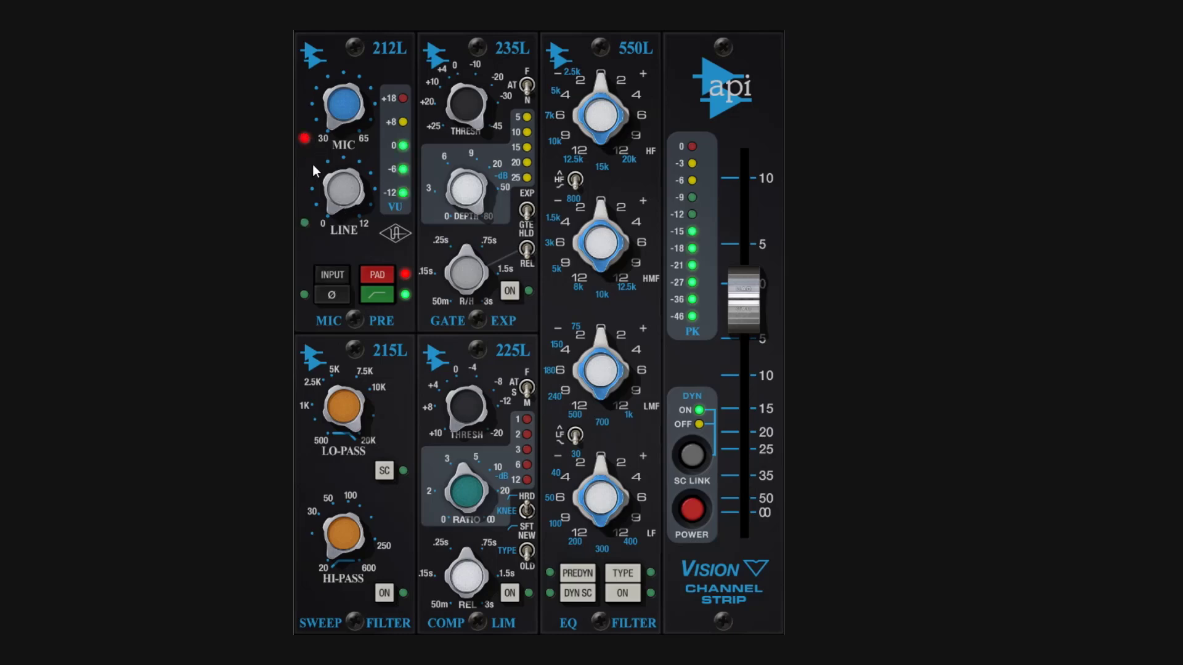
click(306, 222)
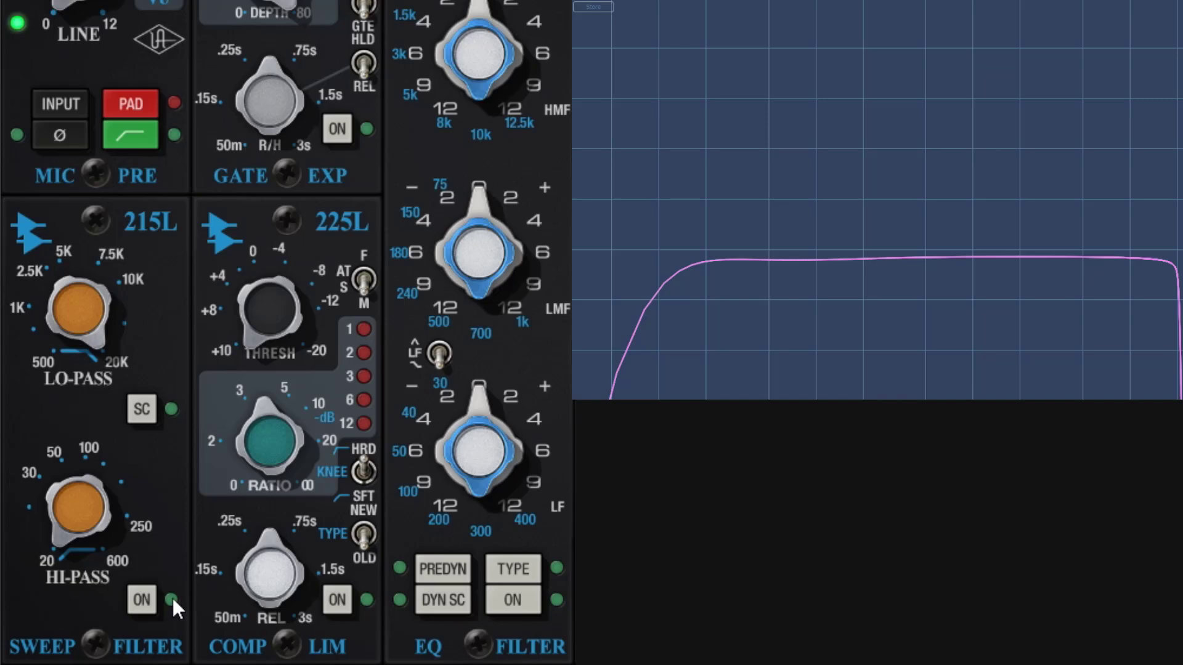
Switch on the 215L sweep filter and audition its cutoffs, sweeping the hi-pass to 600 and back to 20, and the lo-pass from 20K.
click(171, 599)
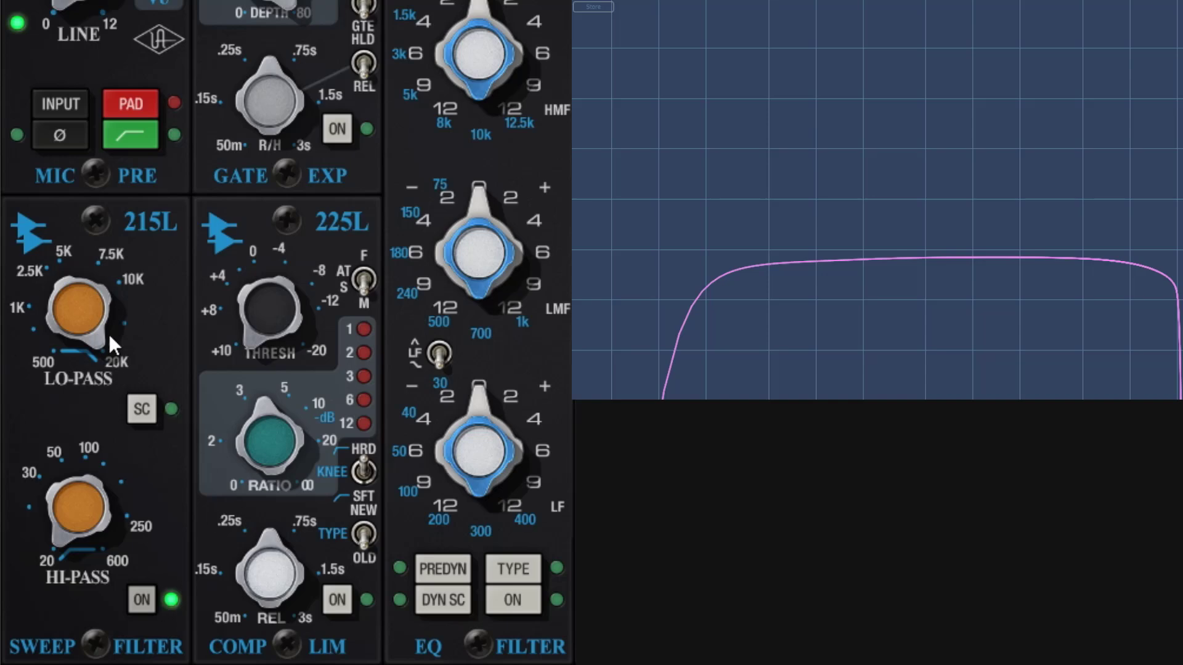
drag(80, 525, 189, 347)
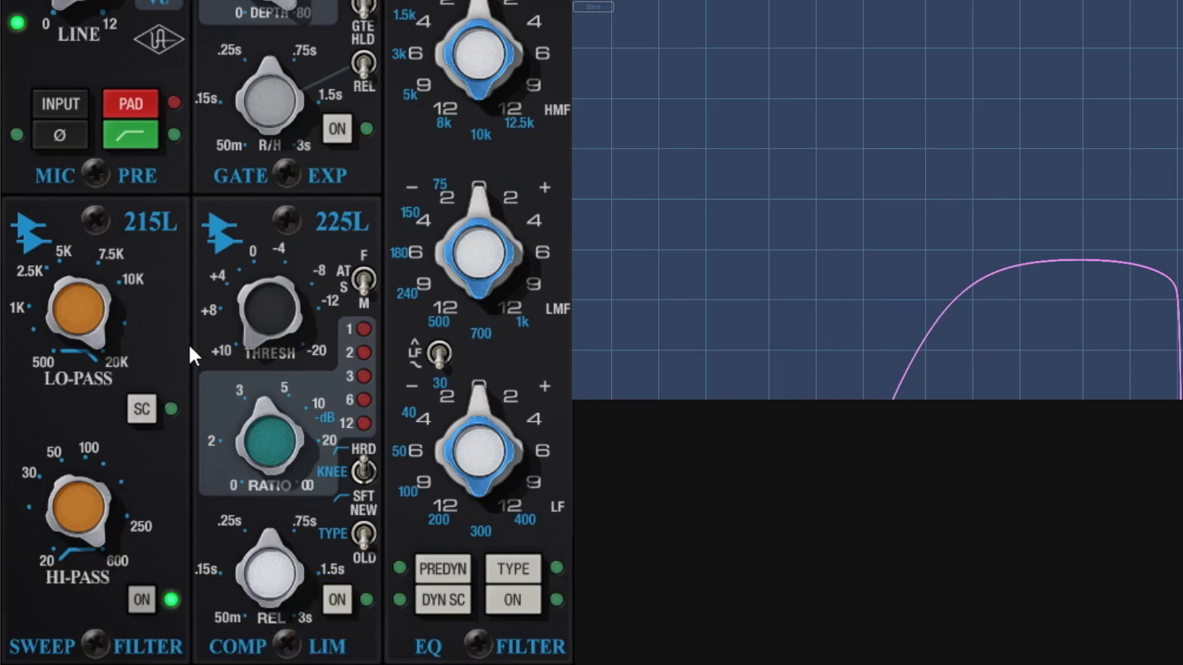
drag(99, 492, 99, 622)
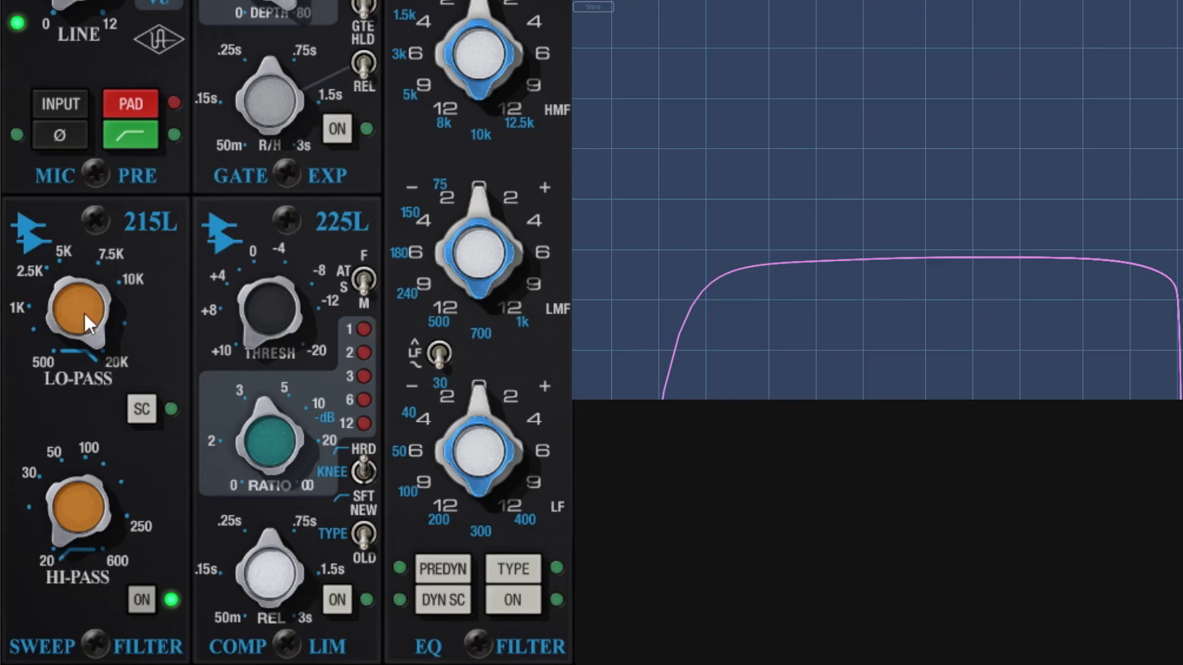
drag(84, 313, 237, 306)
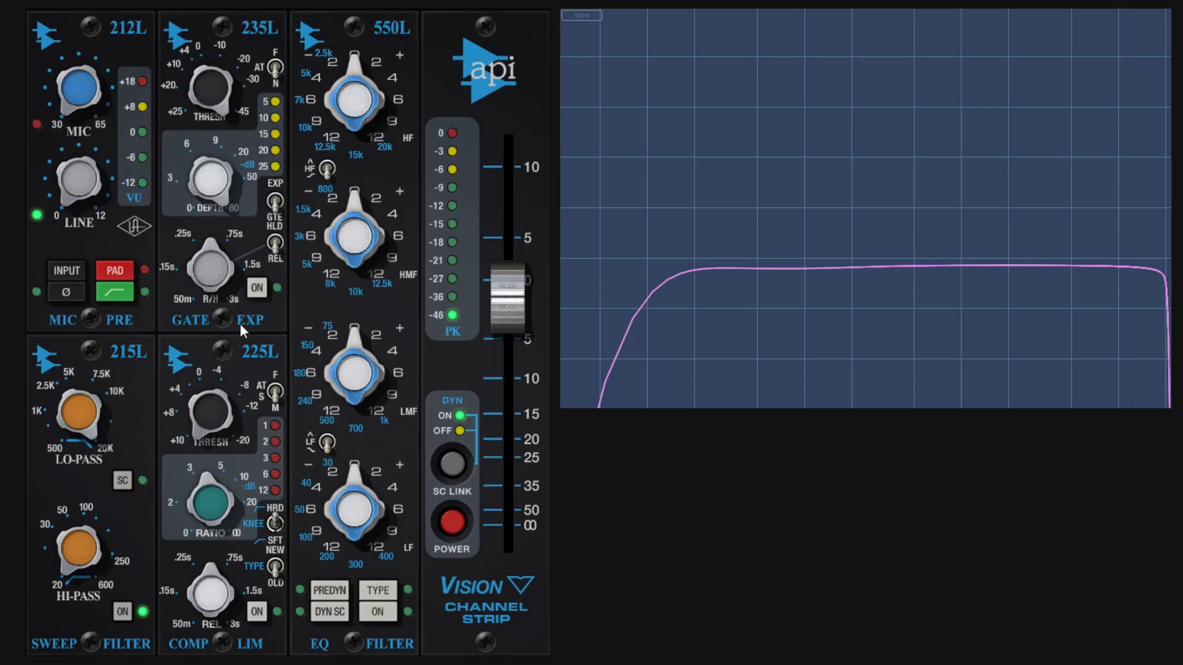
Switch on the 235L gate and assign the 215L sweep filter to the sidechain.
click(257, 288)
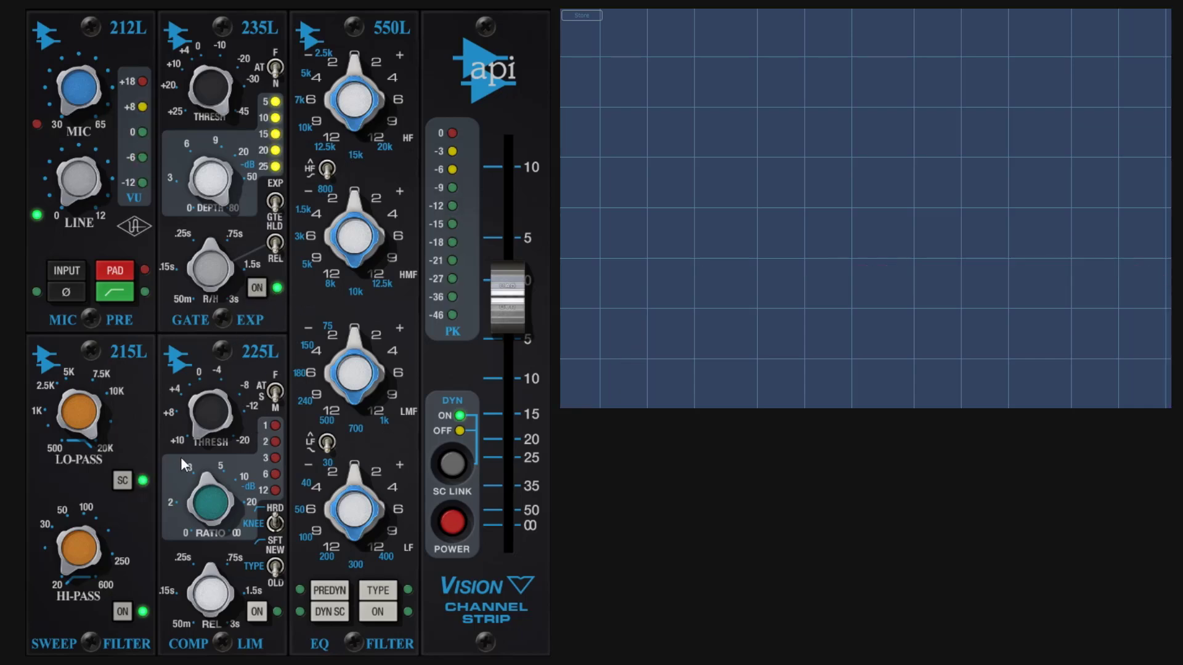
Take the 215L sweep filter out of the sidechain and switch it off.
click(122, 479)
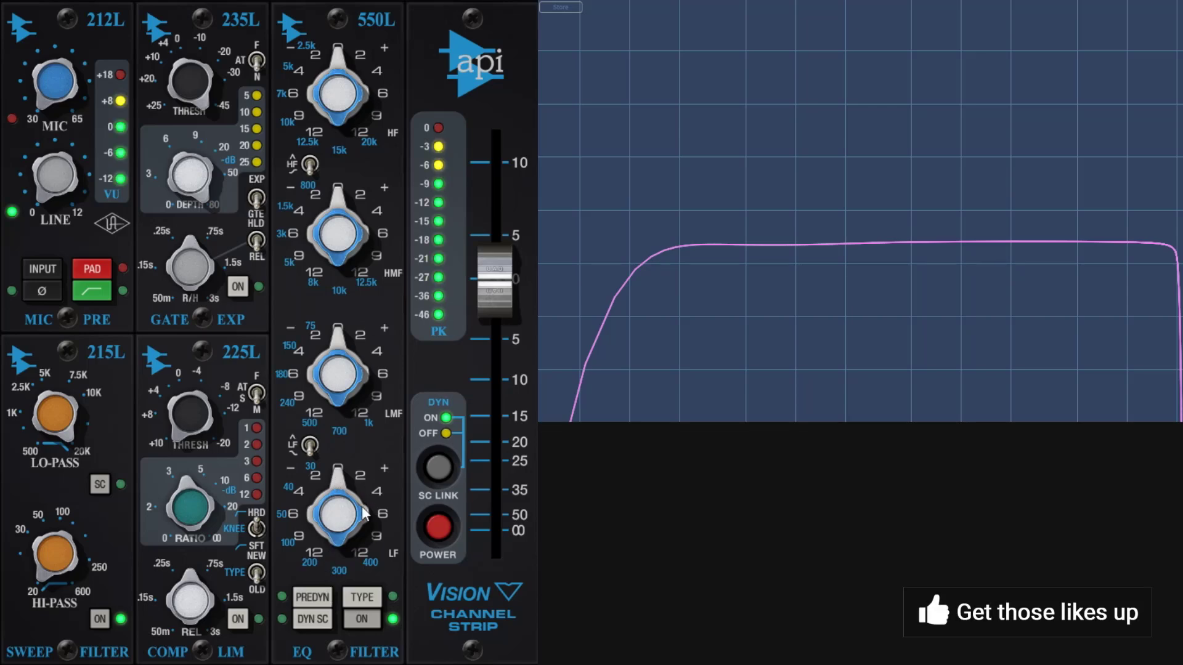
click(365, 598)
click(368, 599)
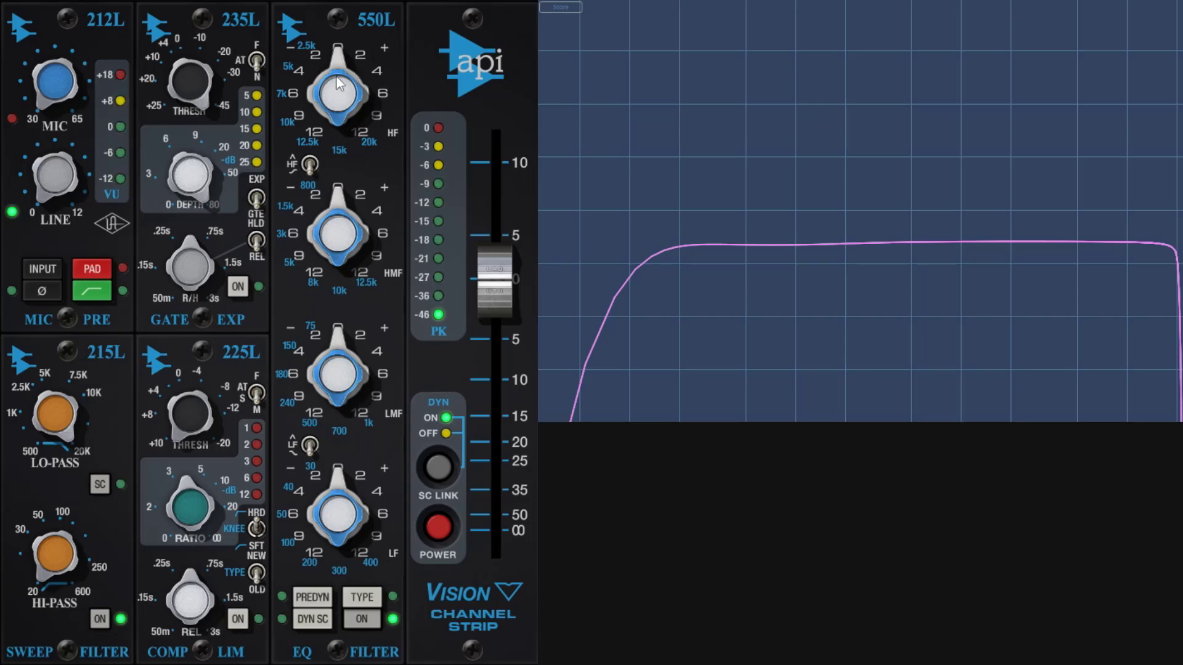
click(97, 619)
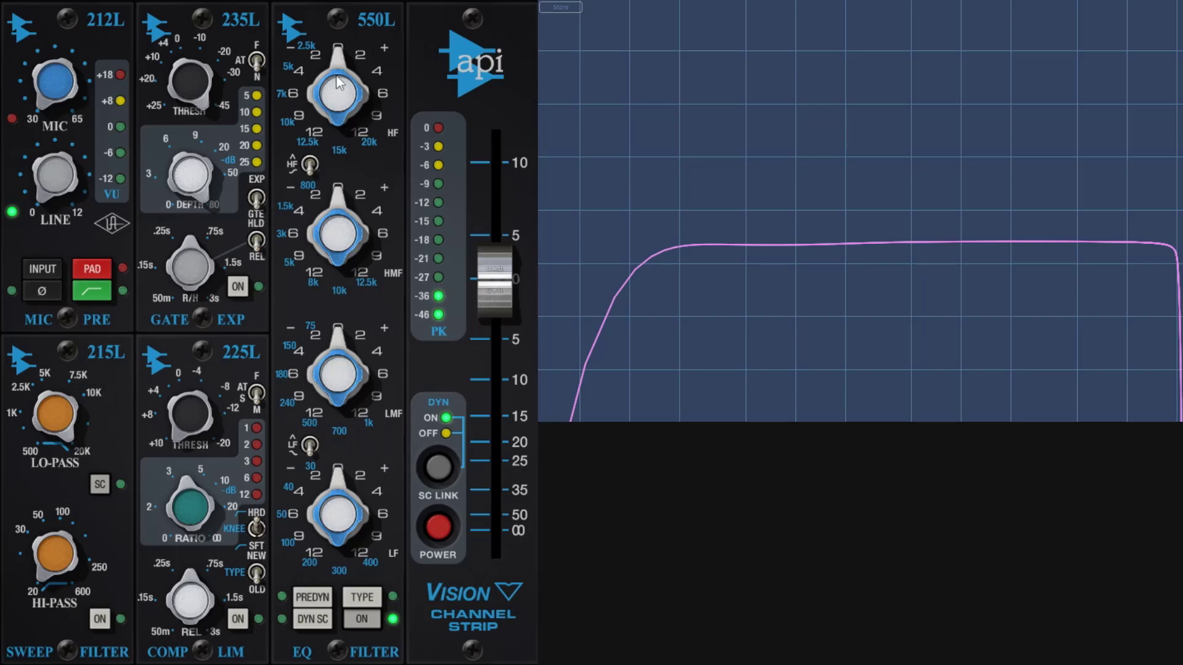
Audition the 550L HF band with a boost of 4 as shelf and bell, leaving it on bell at 0 gain and 20k.
drag(349, 52, 363, 3)
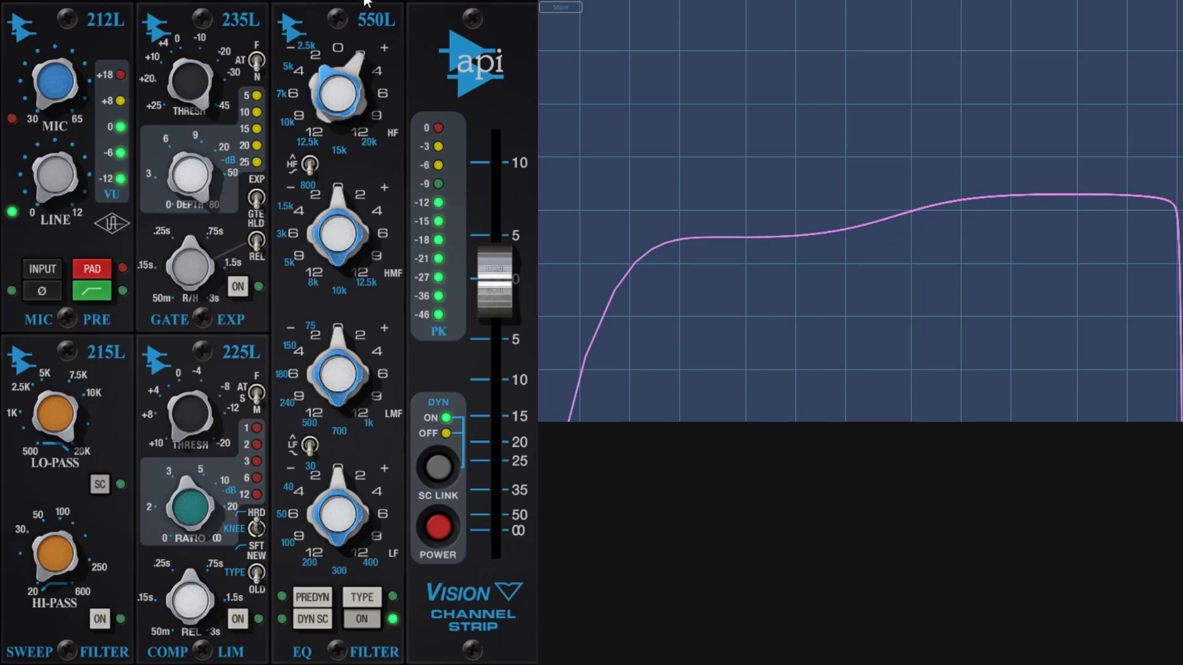
drag(362, 52, 373, 47)
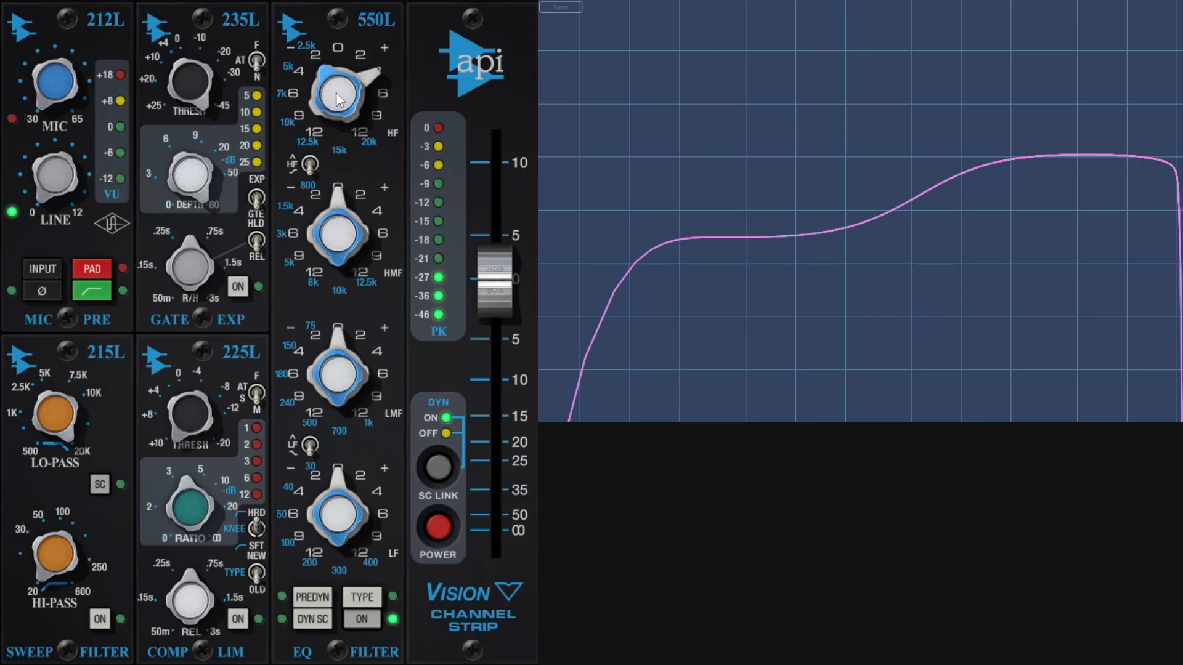
click(309, 166)
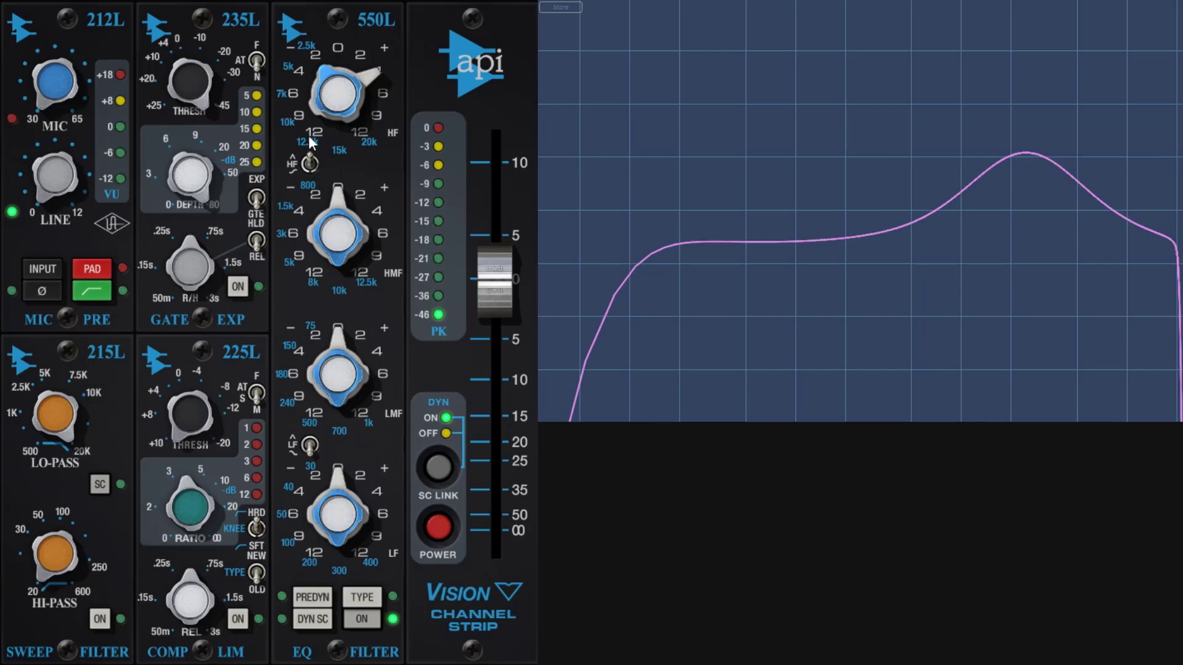
drag(341, 99, 366, 150)
drag(373, 93, 360, 223)
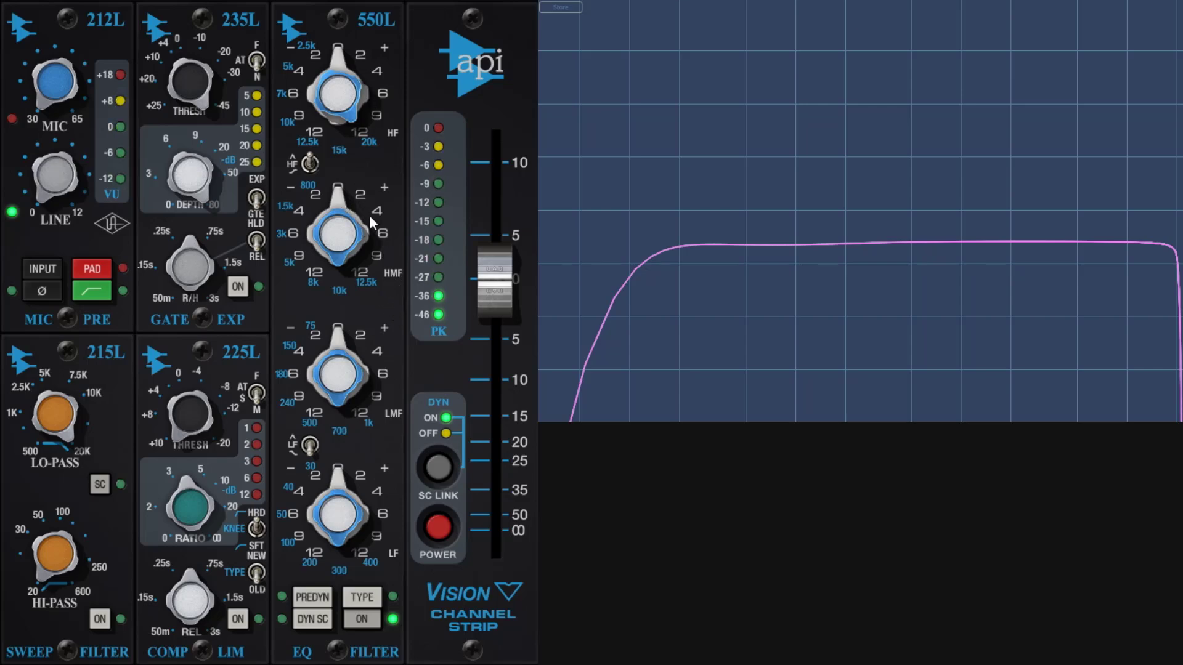
Audition the 550L HMF gain with a boost of 6 and a cut of 6, and return it to 0.
drag(368, 215, 341, 197)
scroll(345, 197, up, 2)
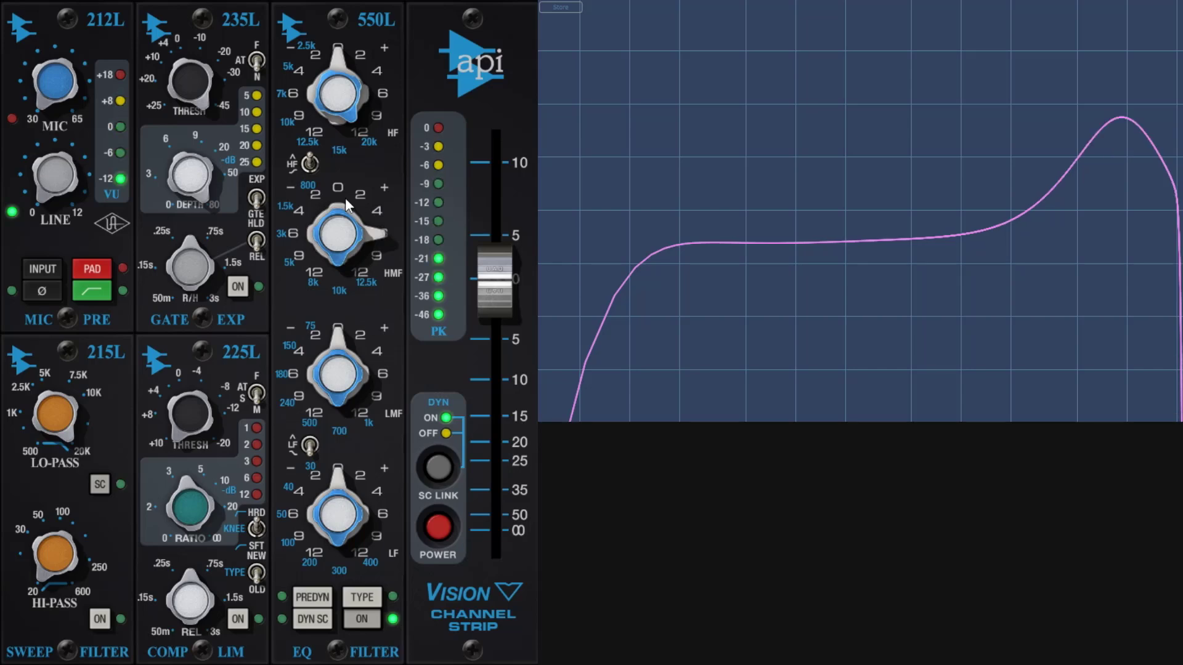
scroll(345, 198, down, 3)
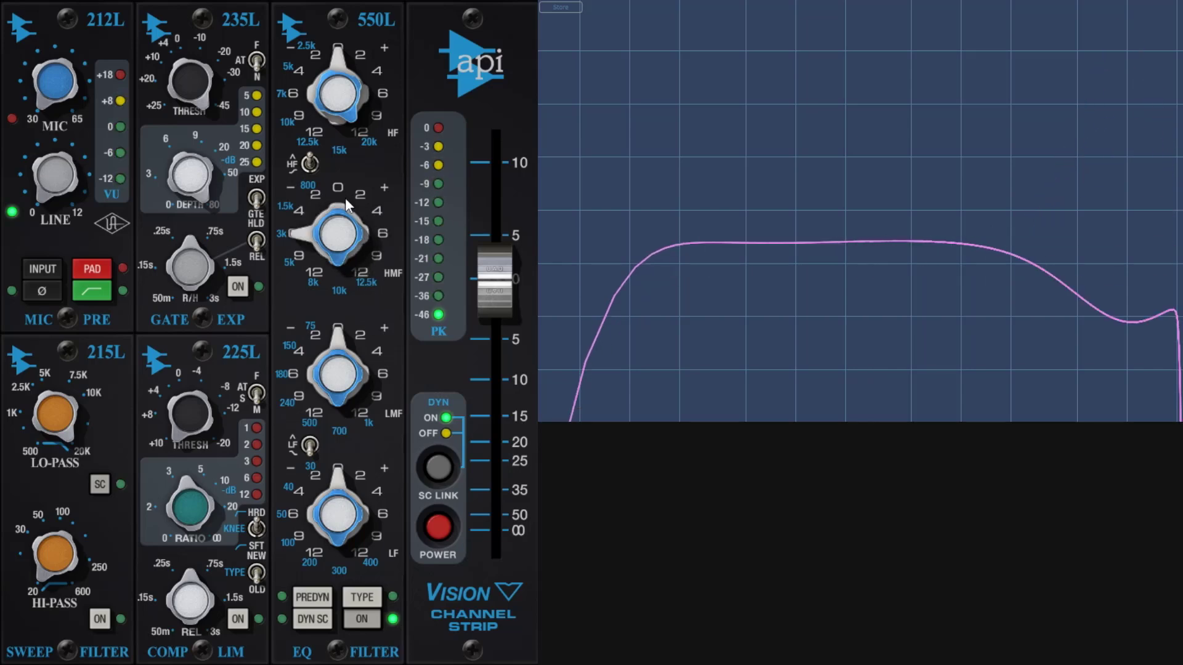
scroll(344, 198, down, 2)
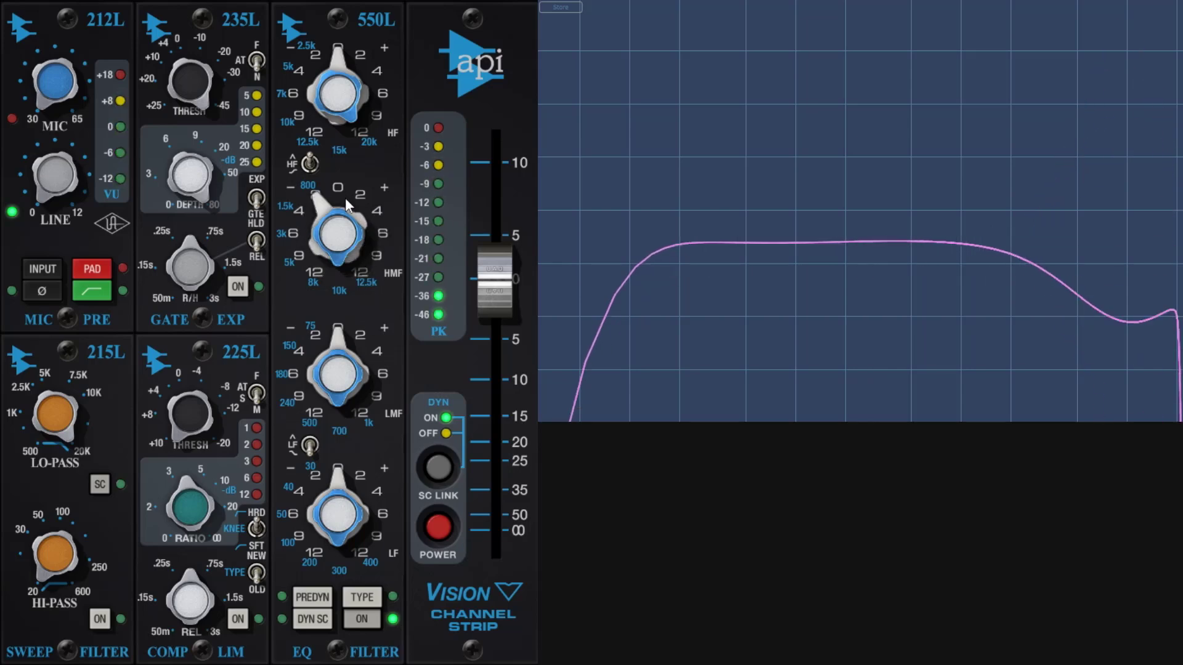
drag(345, 198, 350, 245)
Sweep the HMF frequency and boost the band to 4, leaving the frequency at 8k.
scroll(350, 245, up, 1)
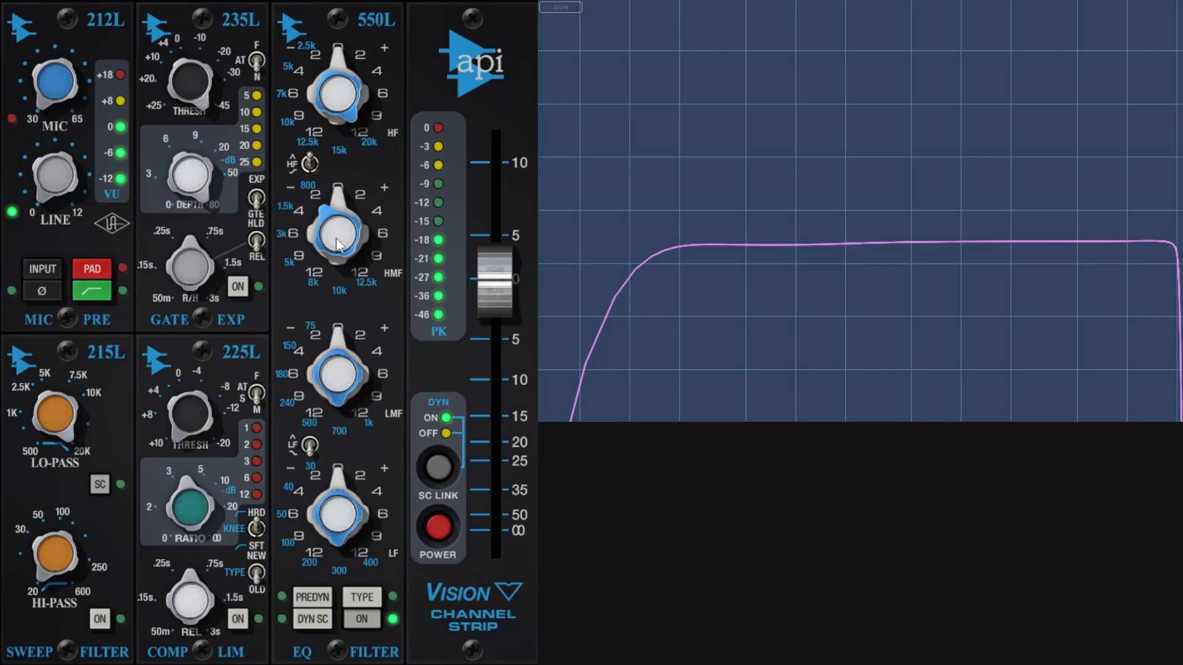
scroll(337, 238, up, 3)
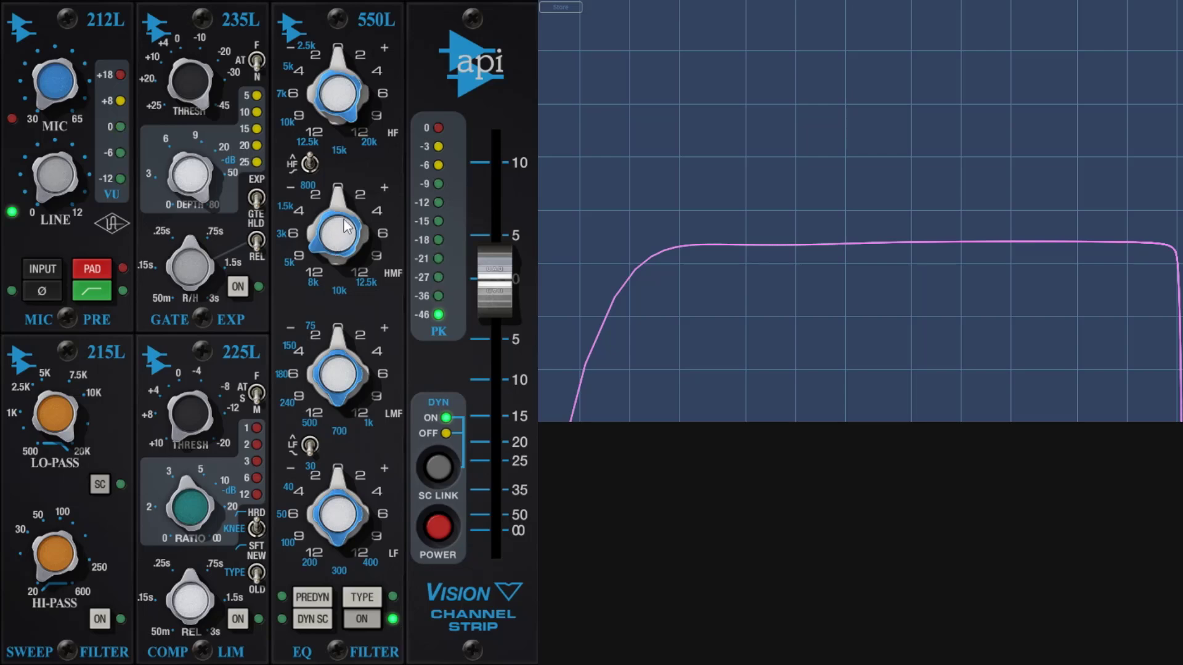
drag(330, 241, 350, 198)
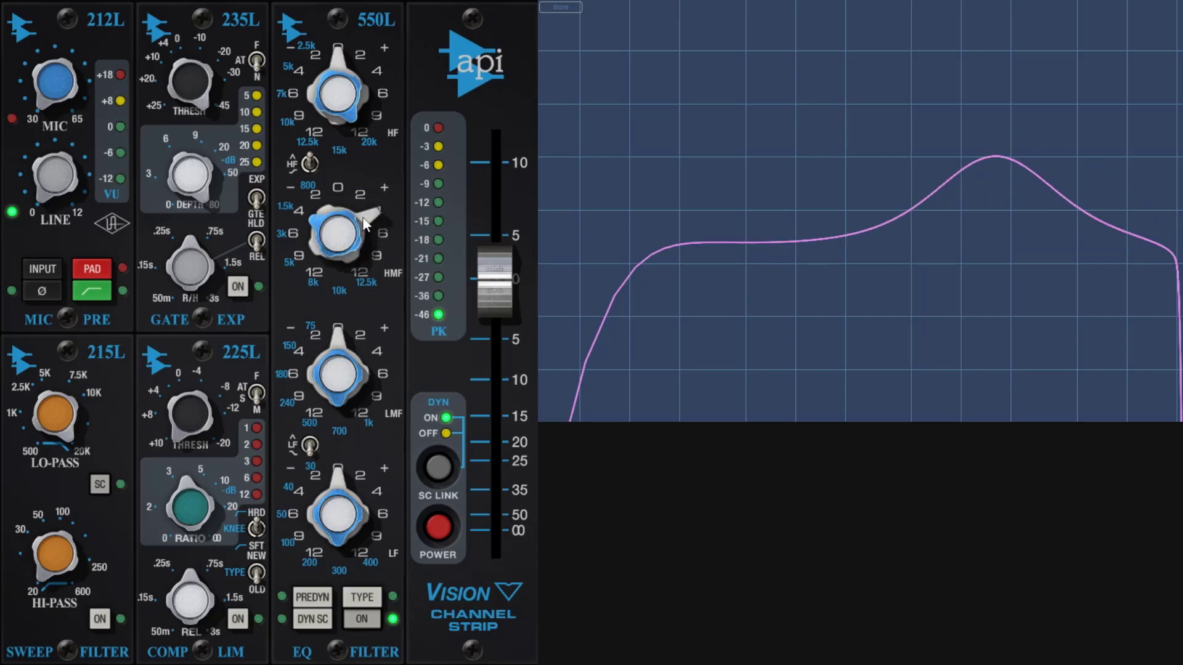
mouse_move(342, 242)
mouse_down()
mouse_move(352, 204)
mouse_move(339, 192)
mouse_move(354, 206)
mouse_move(362, 164)
mouse_move(364, 222)
mouse_move(331, 209)
mouse_move(330, 230)
mouse_up()
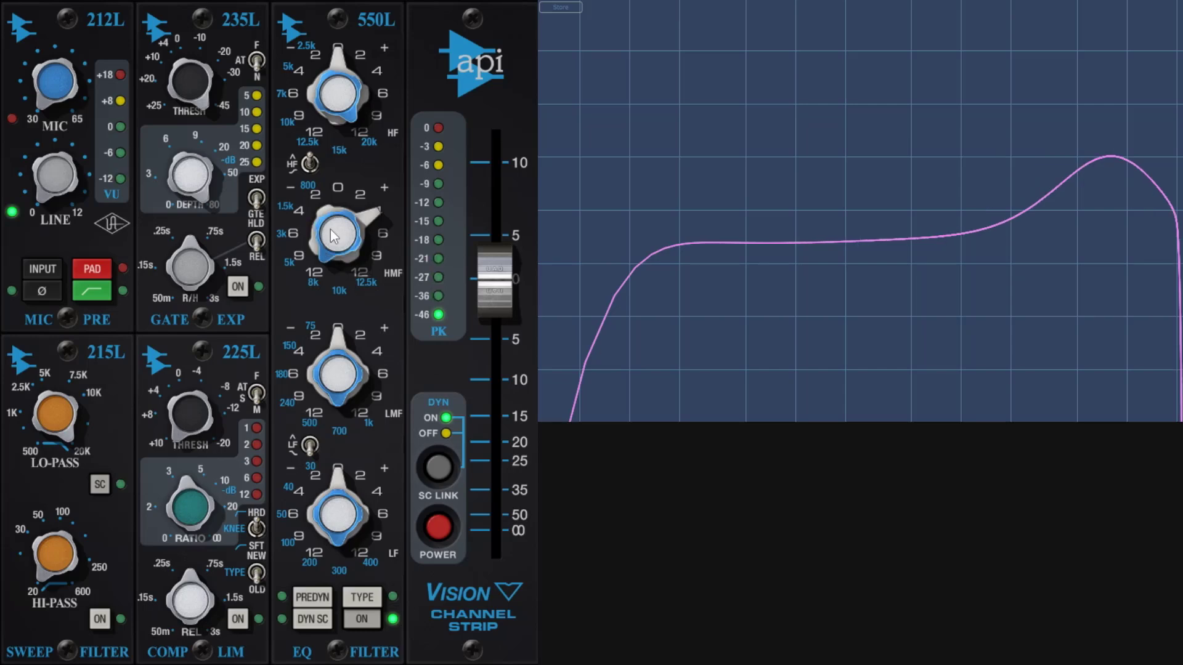
Compare HMF gains of 0, 2 and 4 at 1.5k, and move the boosted band to 3k.
click(363, 222)
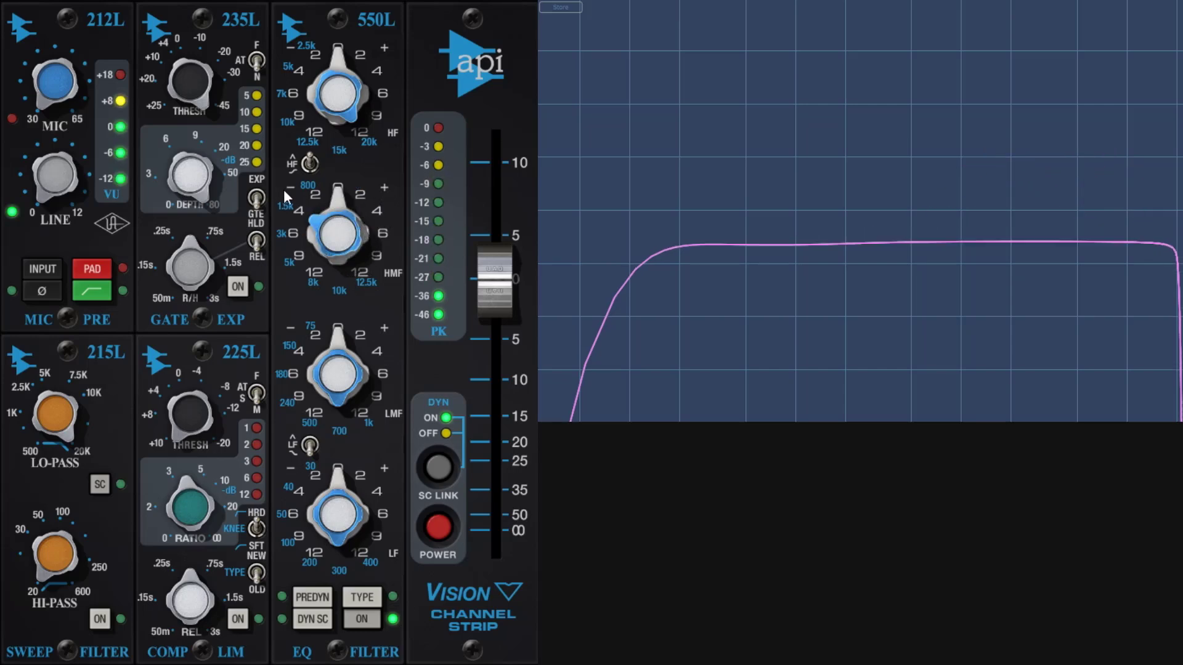
scroll(386, 190, up, 6)
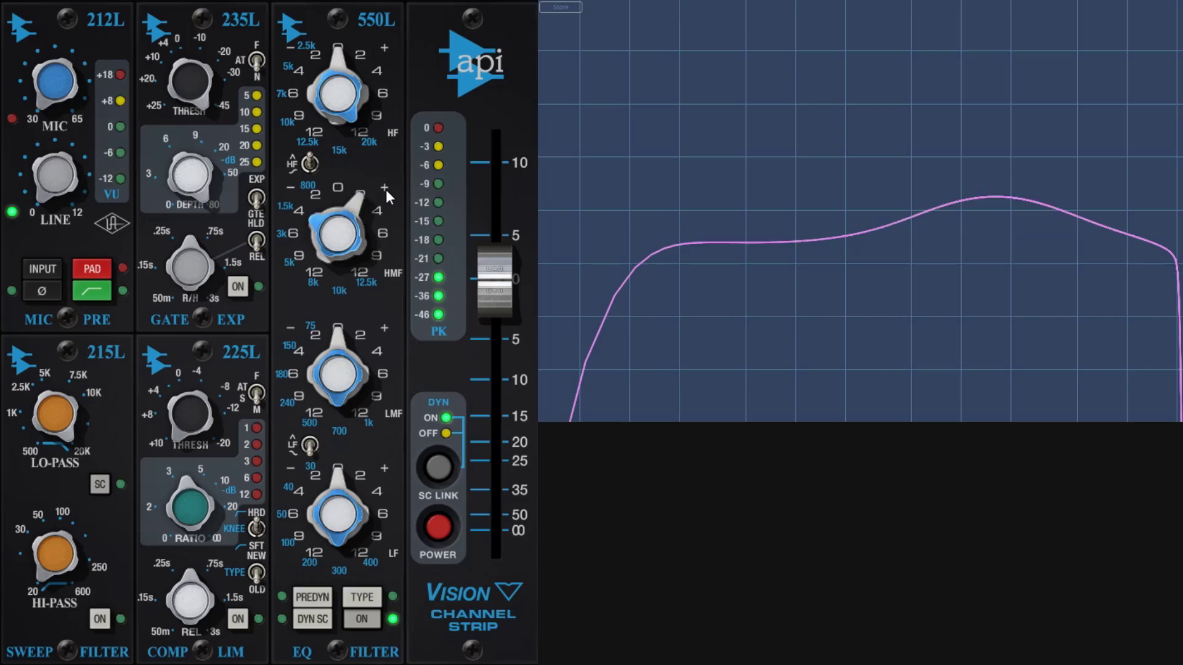
click(316, 189)
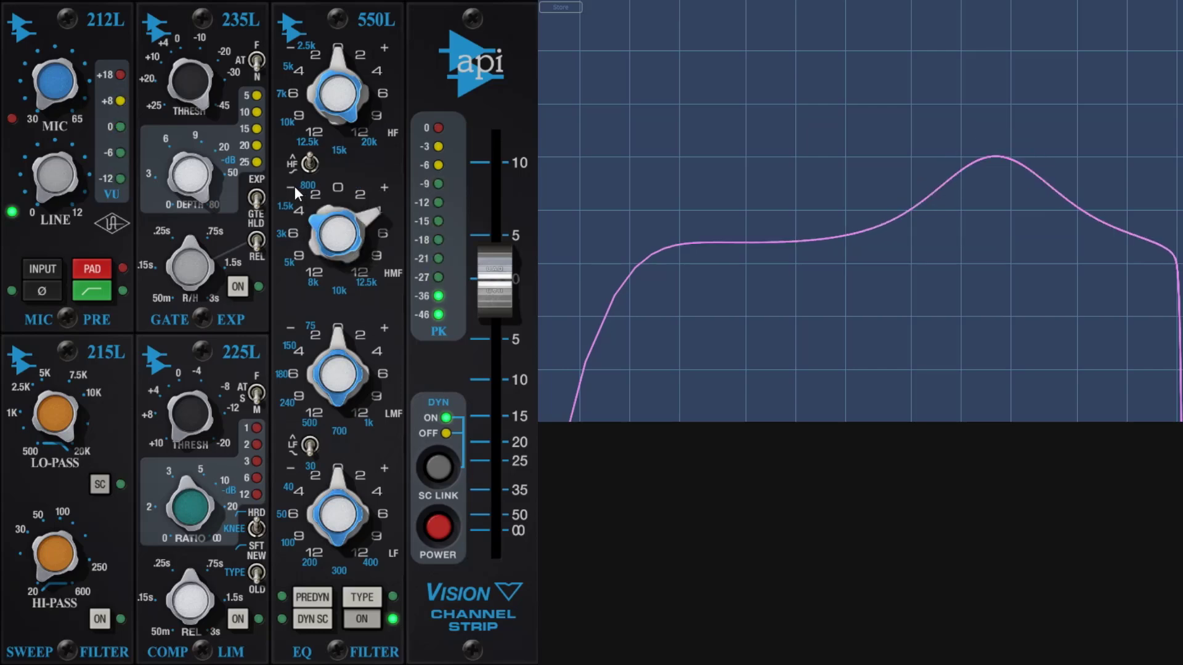
click(383, 188)
mouse_move(328, 227)
mouse_down()
mouse_move(336, 284)
mouse_move(328, 235)
mouse_move(336, 262)
mouse_move(337, 222)
mouse_up()
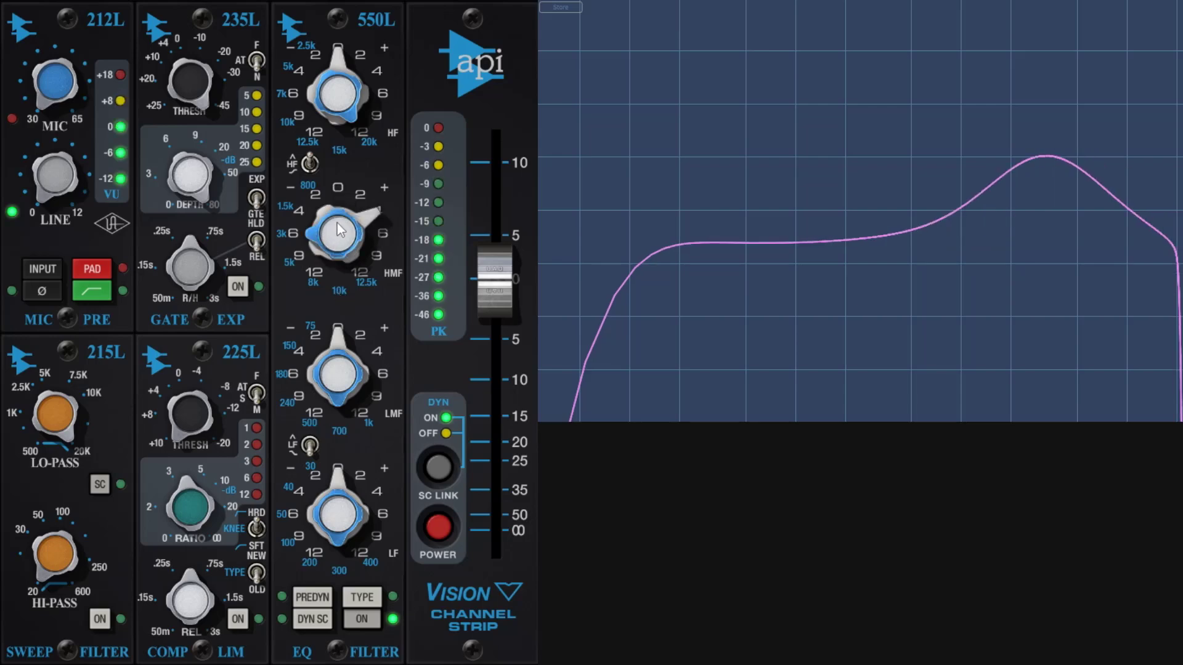
Step the HMF gain at 3k from 0 through 9 up to 12, and bring it back to 4.
scroll(371, 217, down, 2)
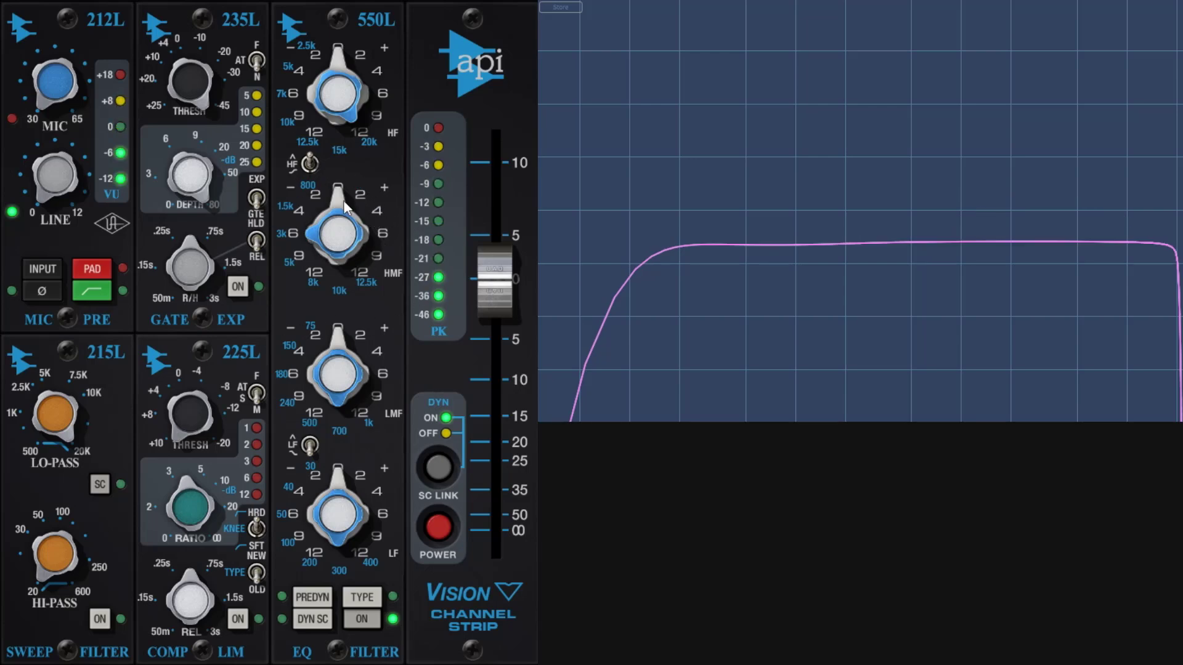
scroll(343, 201, up, 3)
scroll(343, 200, up, 2)
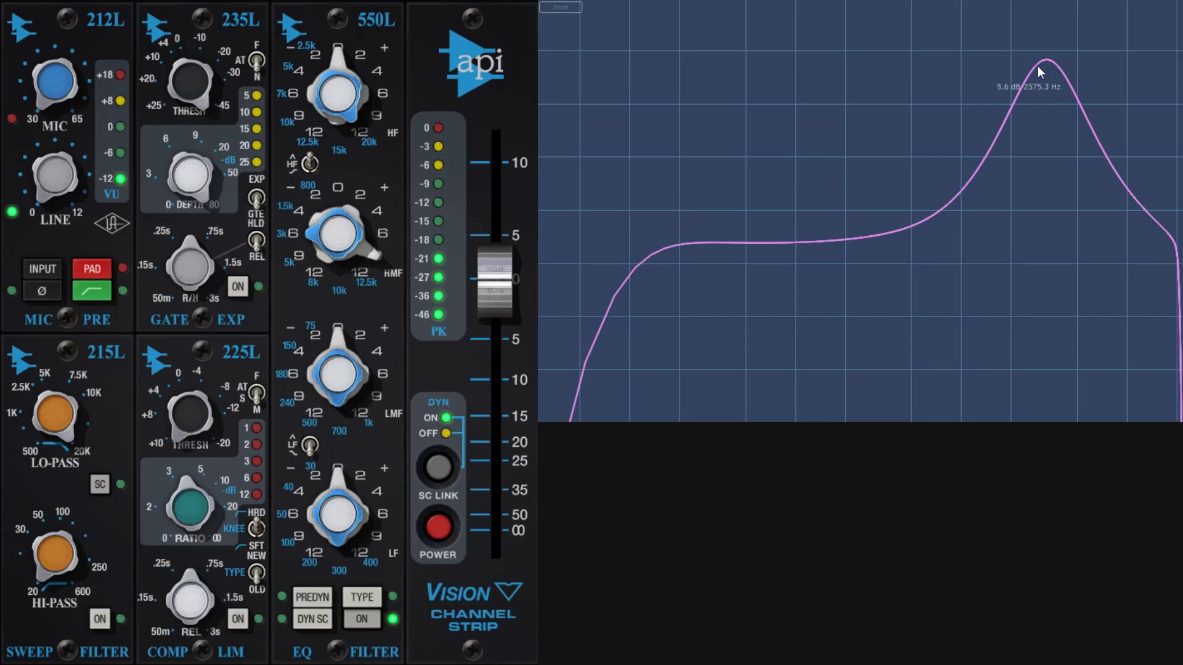
scroll(349, 214, up, 1)
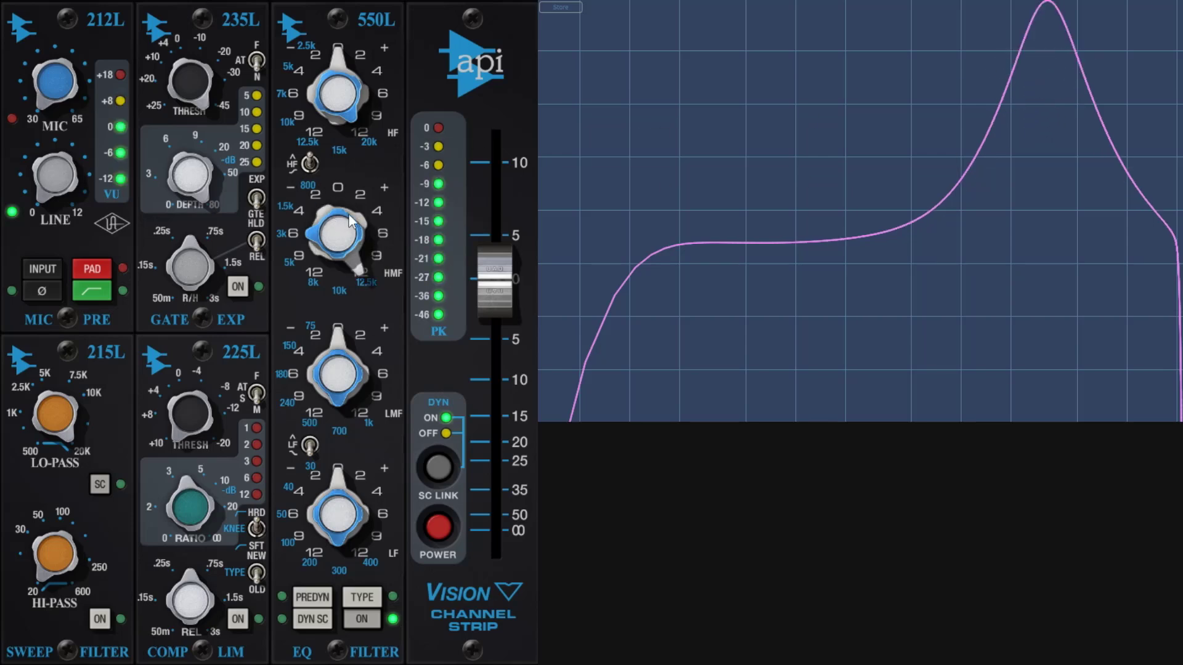
scroll(360, 208, down, 3)
scroll(359, 208, down, 2)
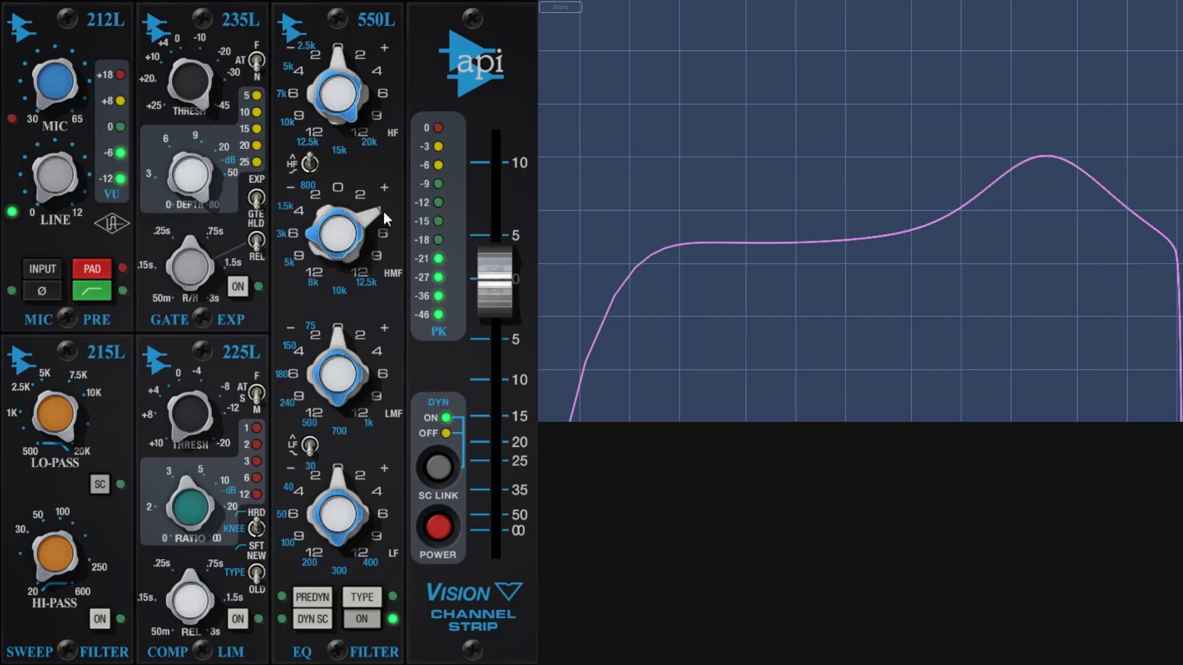
Raise the HMF gain to 6 and 9, and reset the band to 0 gain with the frequency at 12.5k.
scroll(371, 214, up, 2)
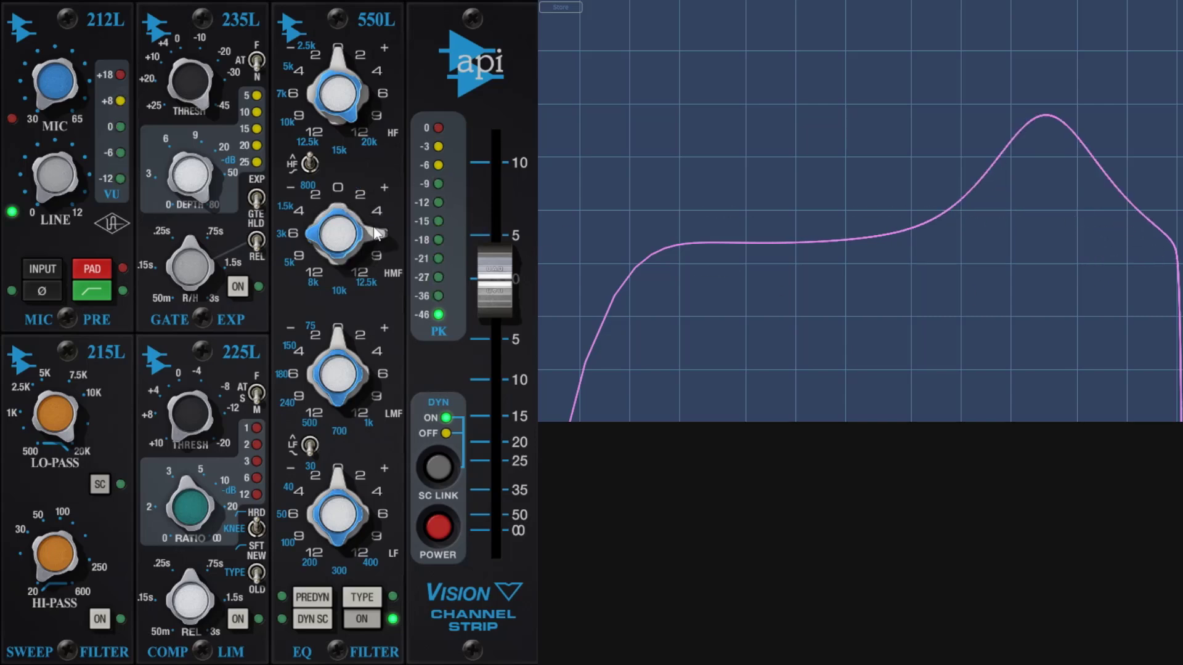
scroll(373, 230, up, 2)
scroll(375, 229, down, 2)
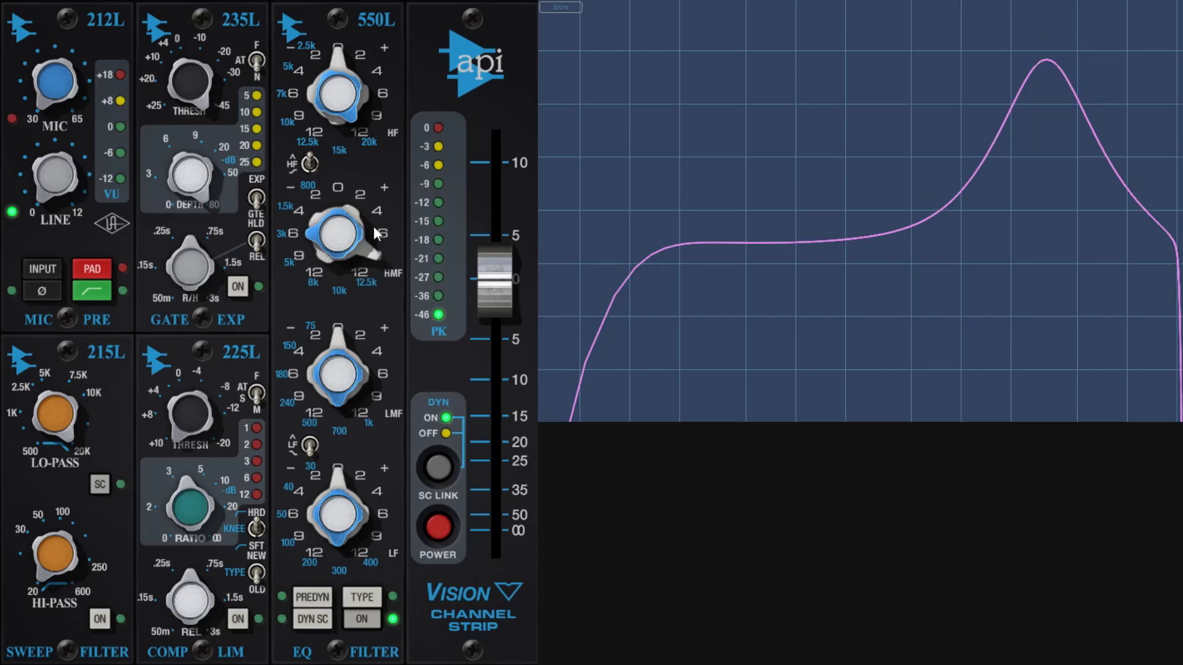
scroll(374, 227, down, 3)
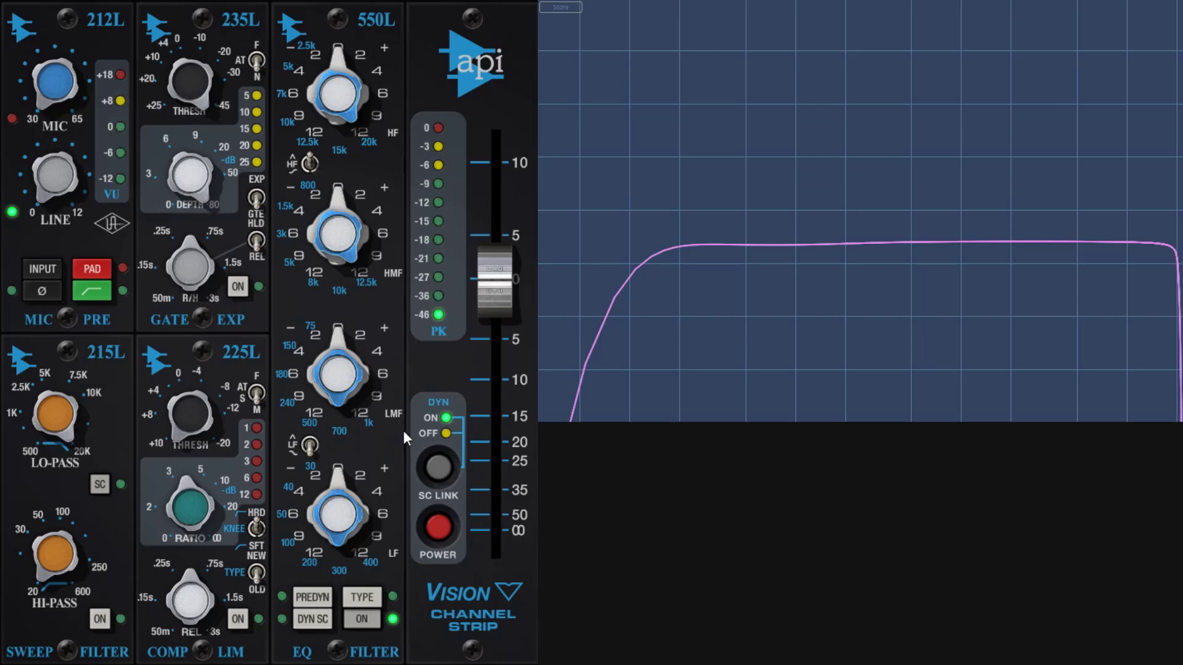
Boost the 550L LMF band and sweep its frequency from 700 down through 180 to 75 and back to 700.
scroll(349, 337, up, 3)
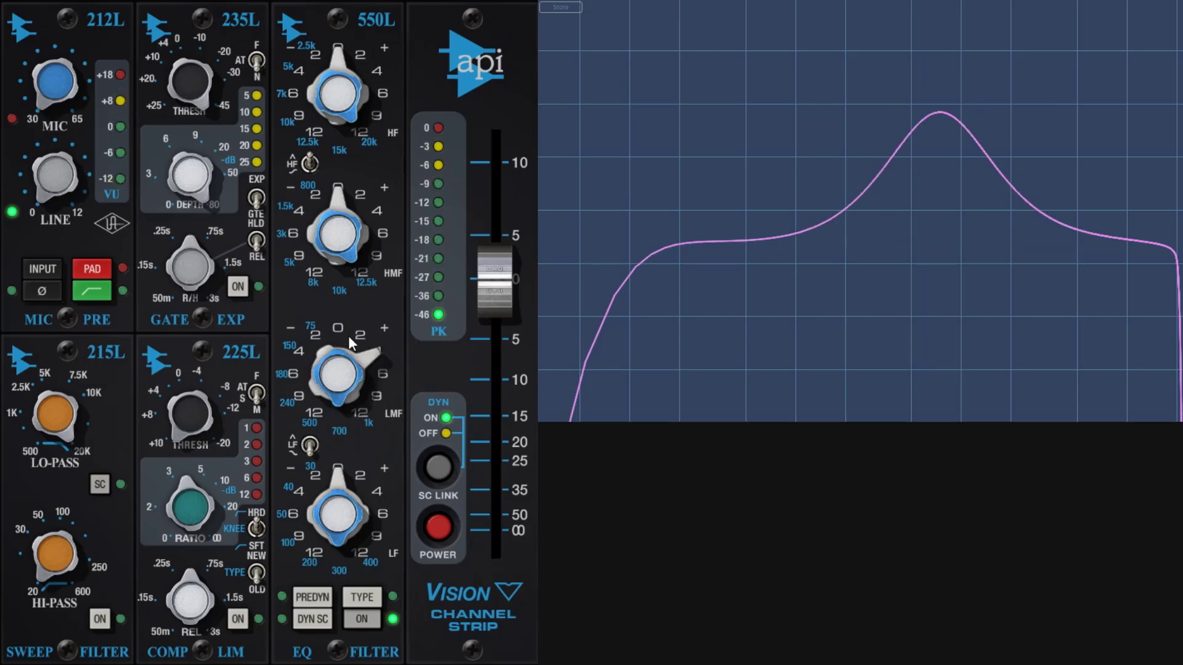
scroll(349, 339, down, 1)
scroll(348, 386, up, 2)
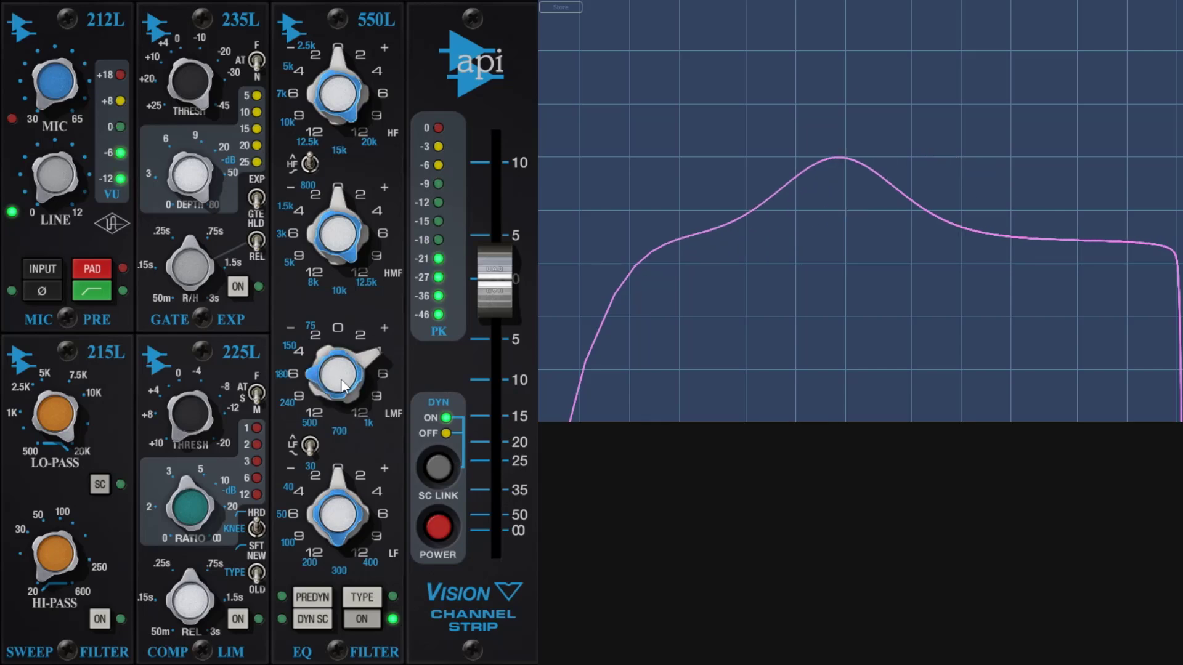
scroll(343, 386, down, 3)
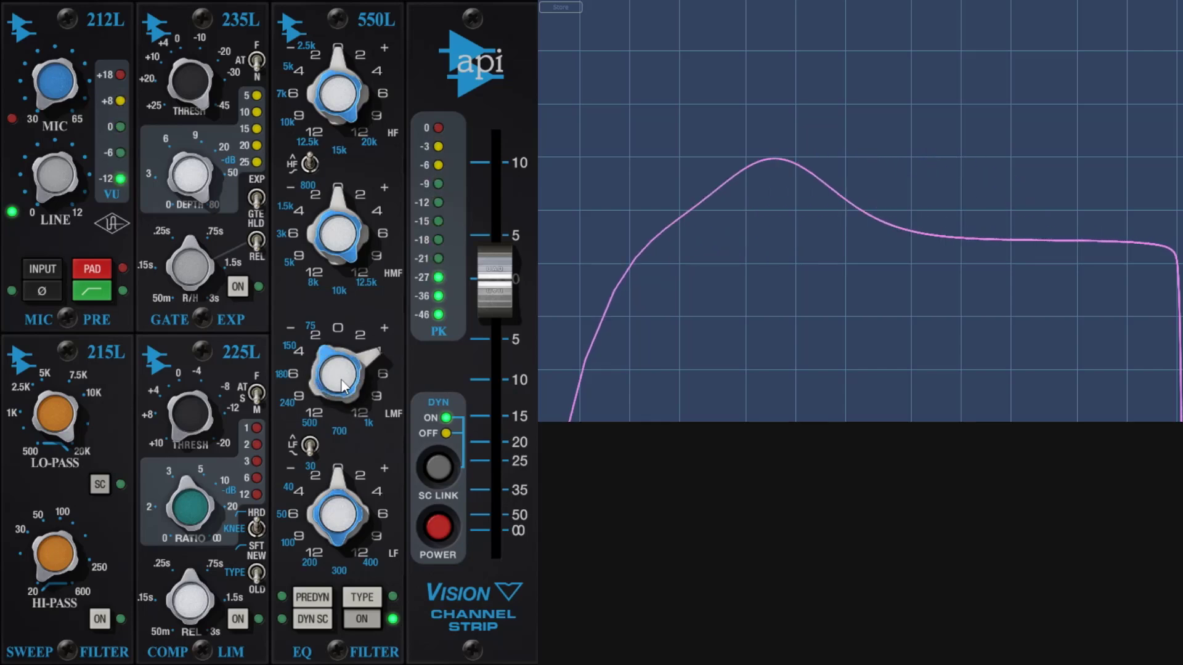
scroll(343, 386, up, 4)
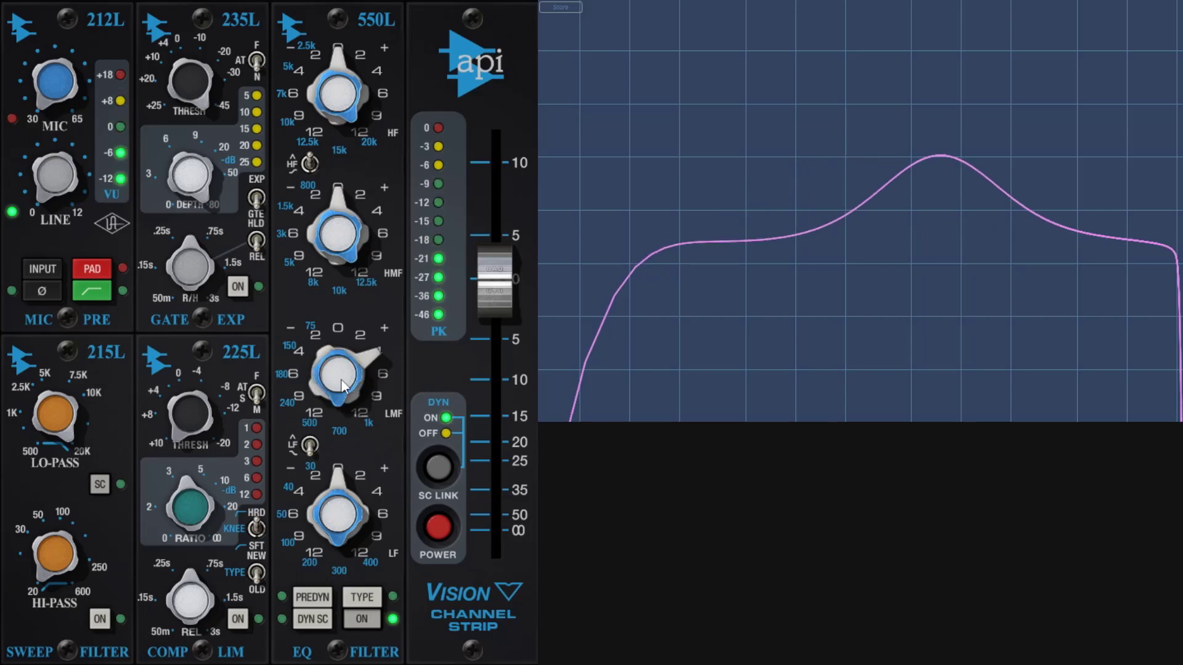
Audition the LMF gain at 700 around a boost of 2 and return it to 0.
scroll(379, 350, down, 2)
scroll(362, 345, up, 1)
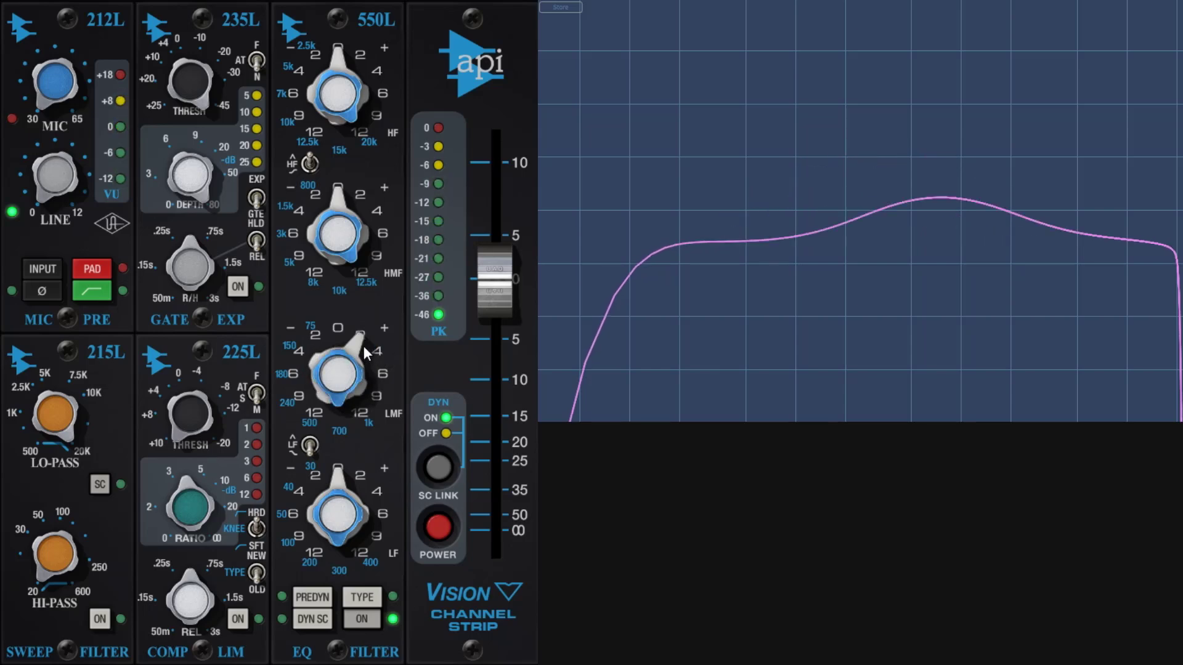
scroll(363, 346, up, 1)
scroll(369, 357, down, 2)
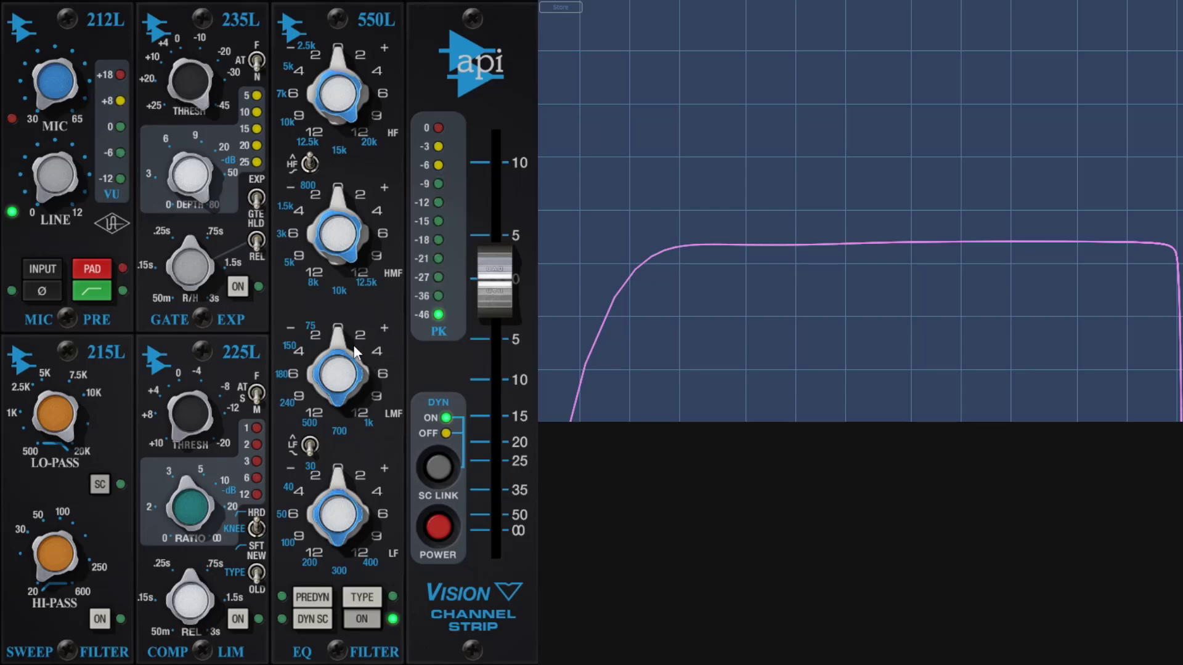
Boost the LMF gain to 2 and 4, cut it to 9, and bring it back to a boost of 2.
scroll(355, 352, up, 1)
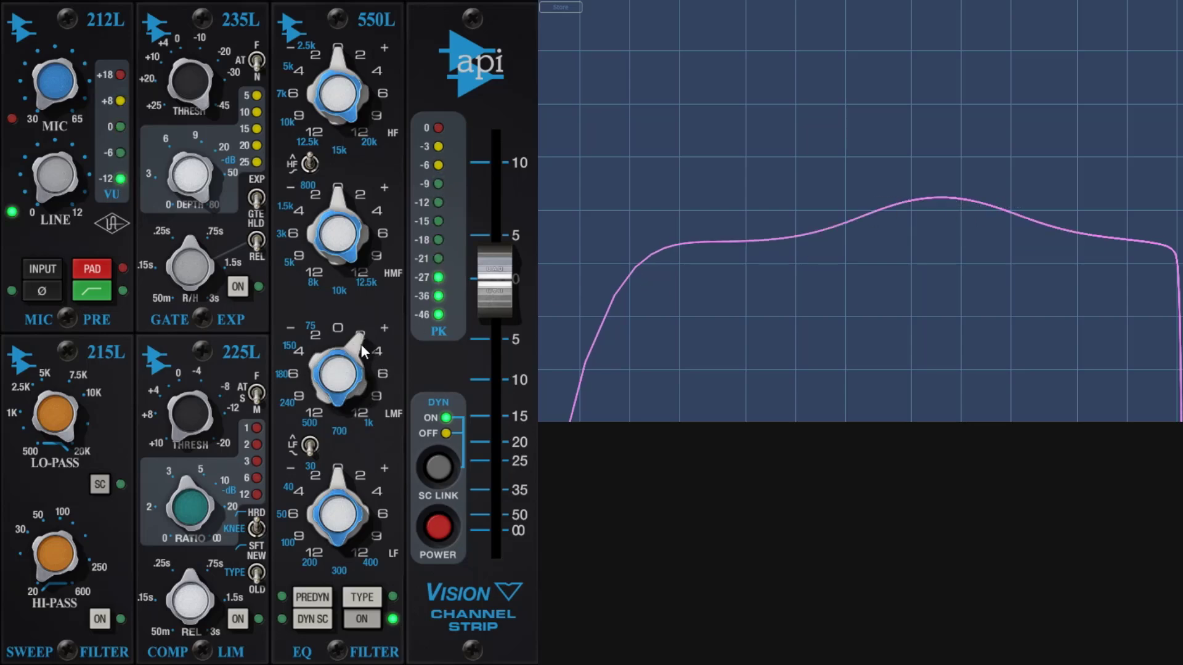
drag(361, 343, 381, 358)
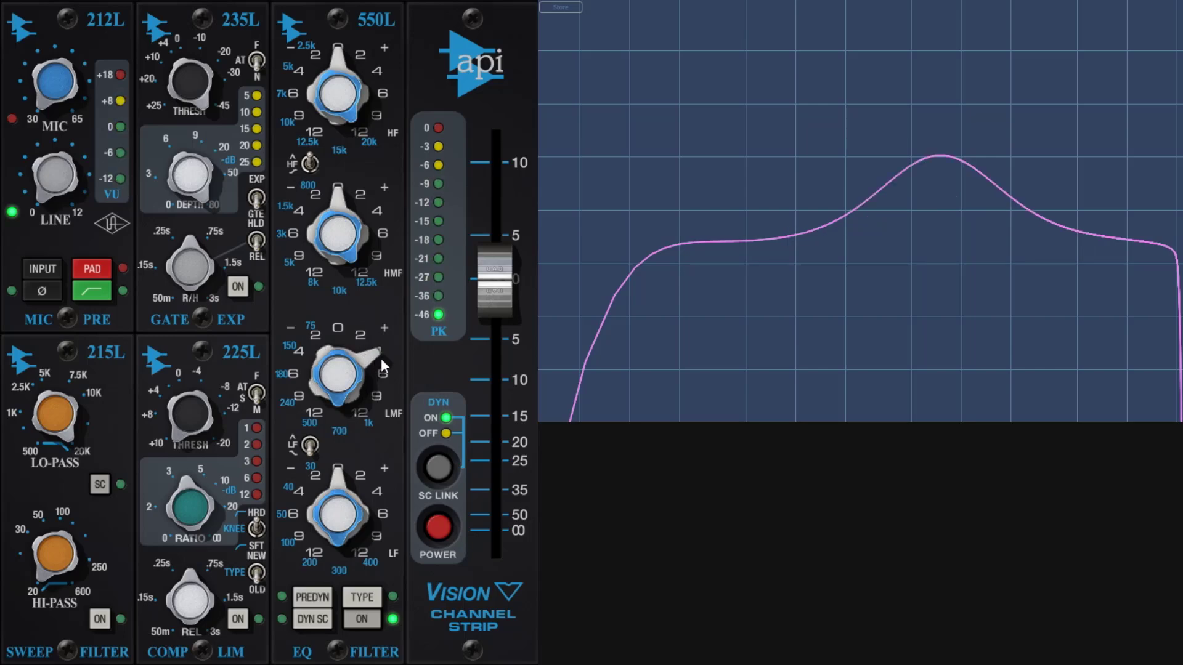
scroll(378, 357, down, 6)
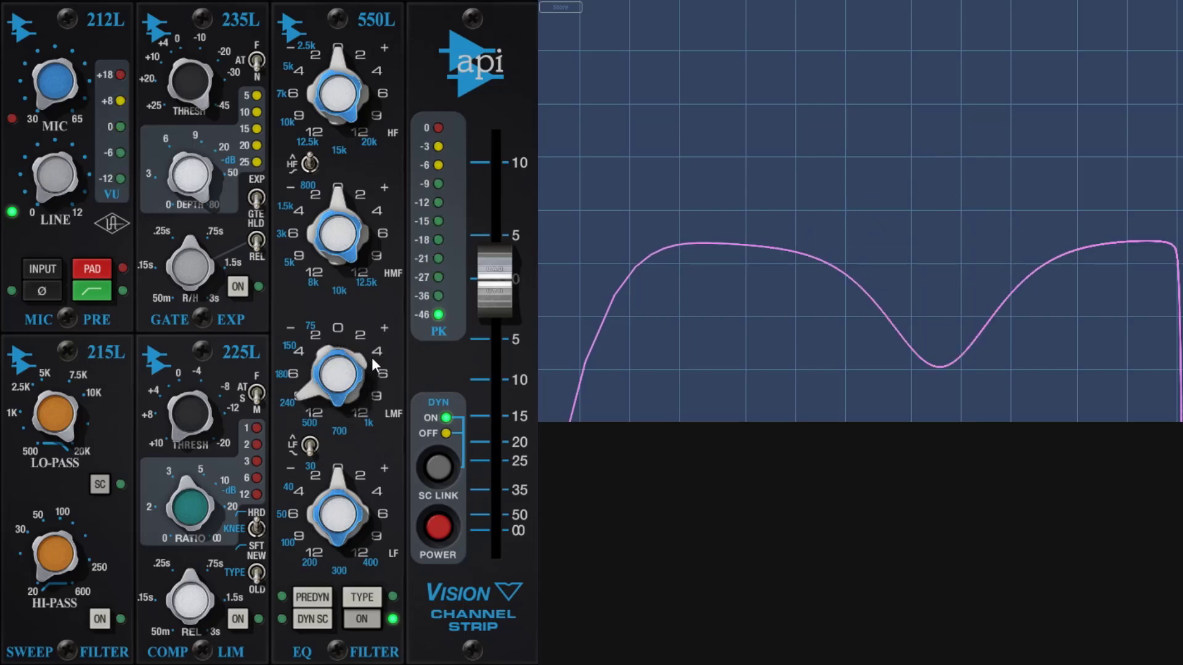
scroll(345, 341, up, 6)
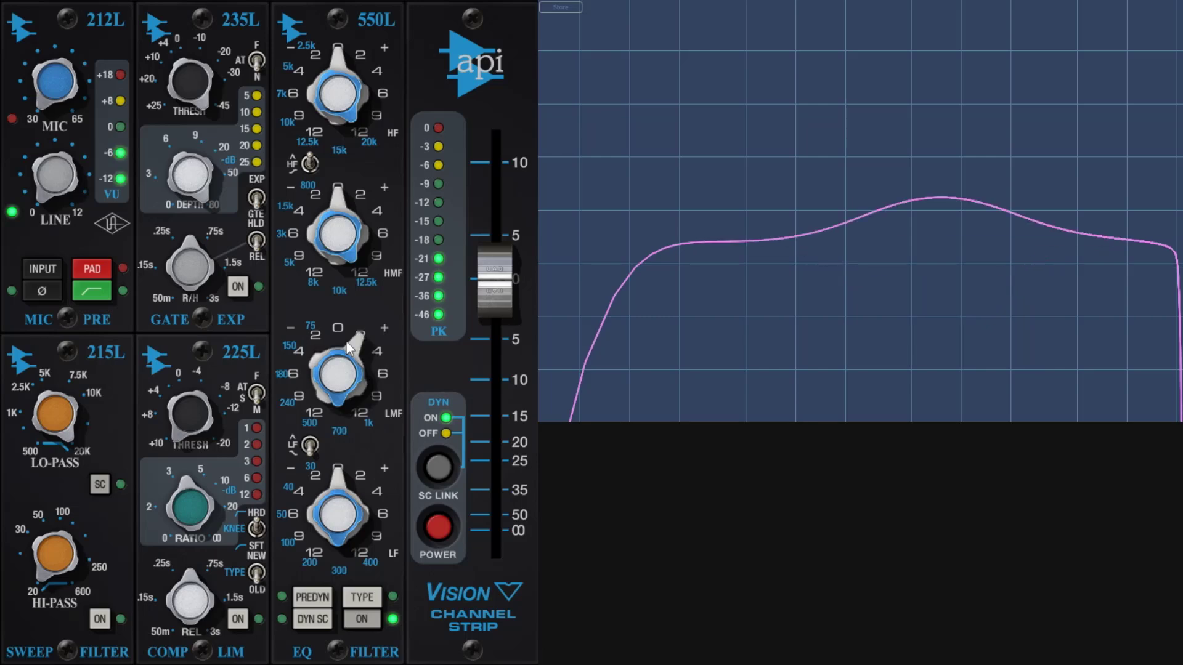
Raise the 550L LMF gain to 6 and 12, and bring it back through 6 to a boost of 4.
scroll(346, 341, up, 3)
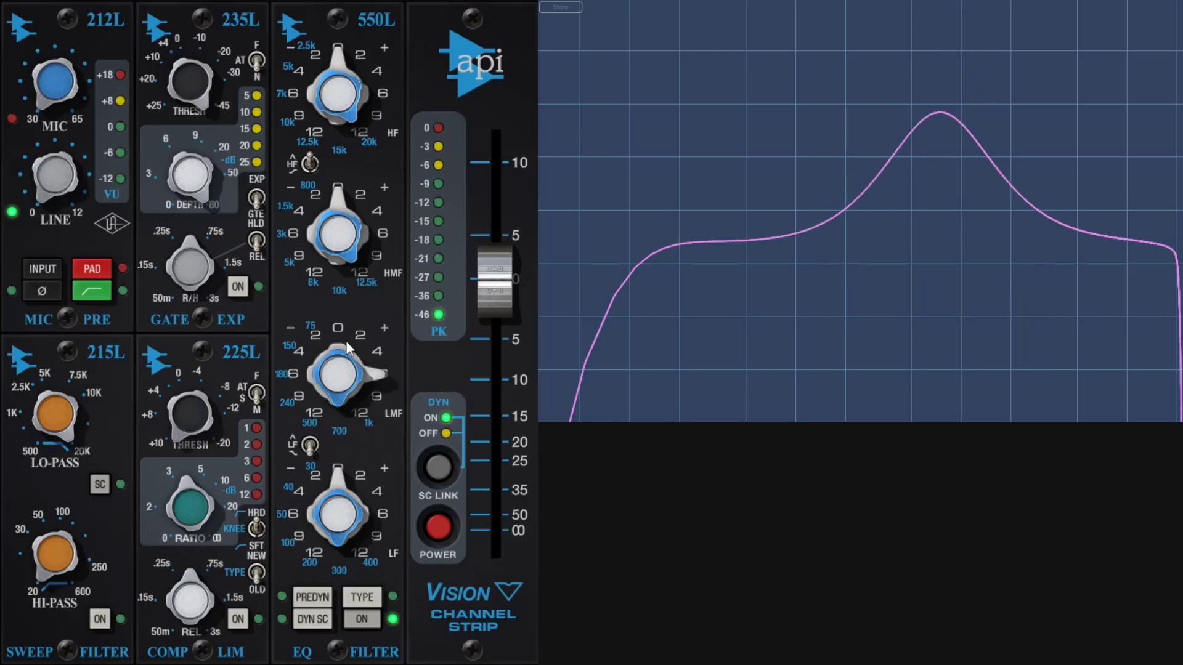
scroll(345, 341, down, 2)
scroll(346, 341, up, 4)
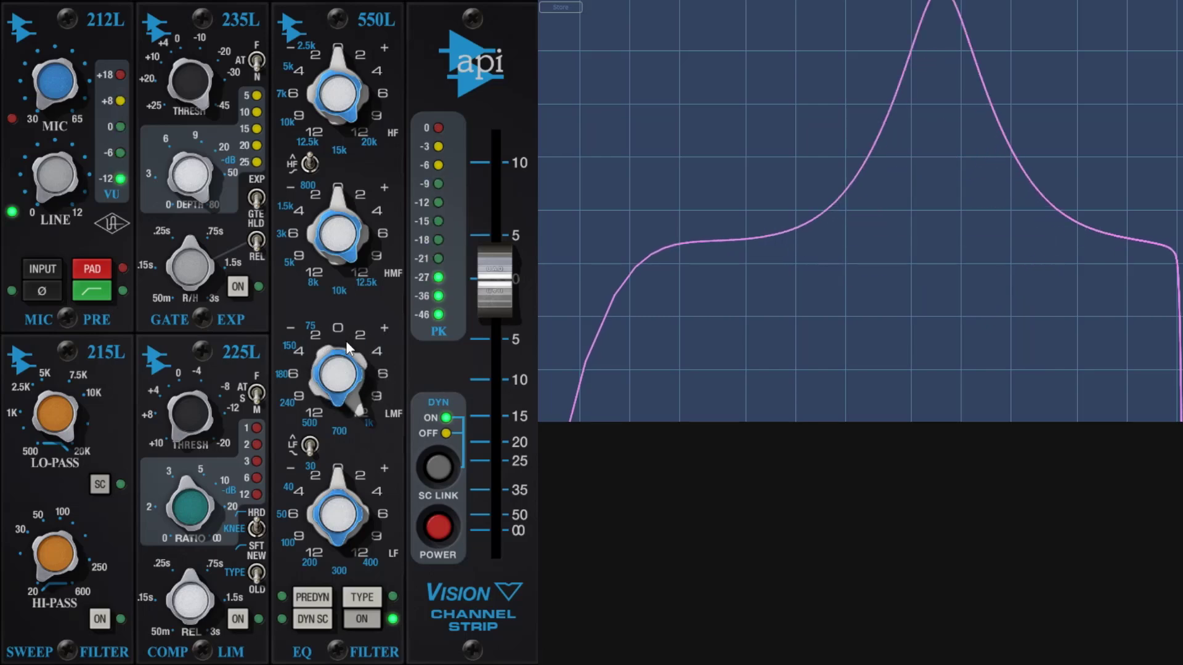
scroll(366, 344, down, 3)
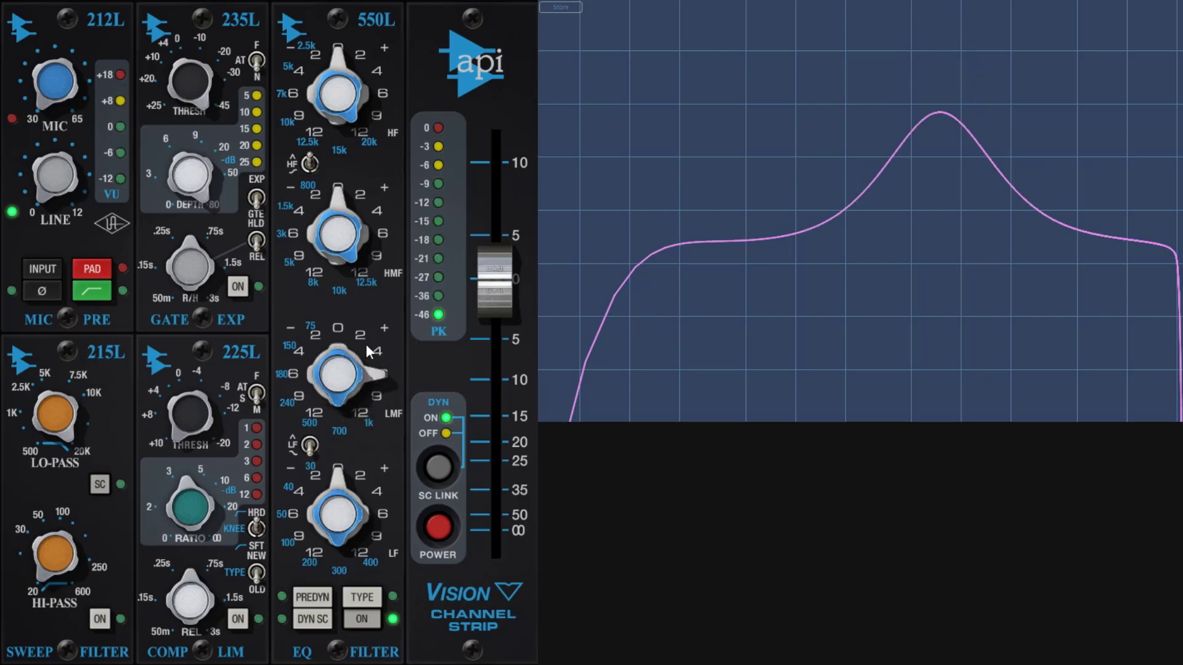
scroll(385, 374, down, 1)
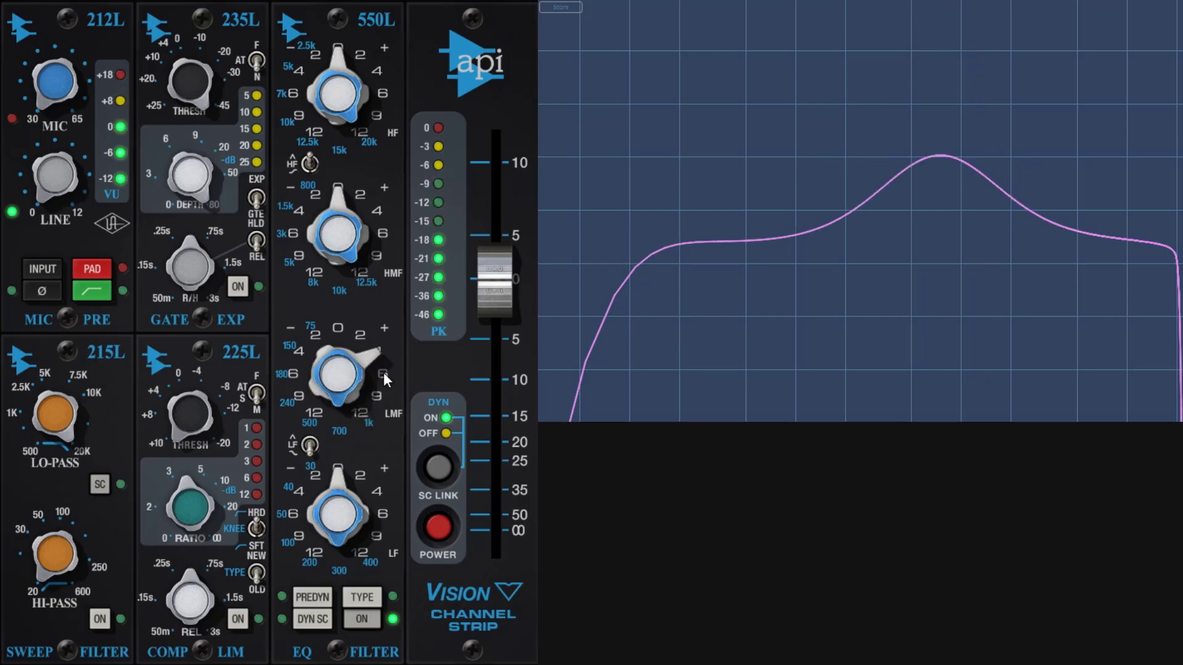
Build a multi-band curve with the HMF gain at 2, the HF gain at 2 and 15k, and an LMF cut of 2 at 240.
scroll(357, 210, up, 1)
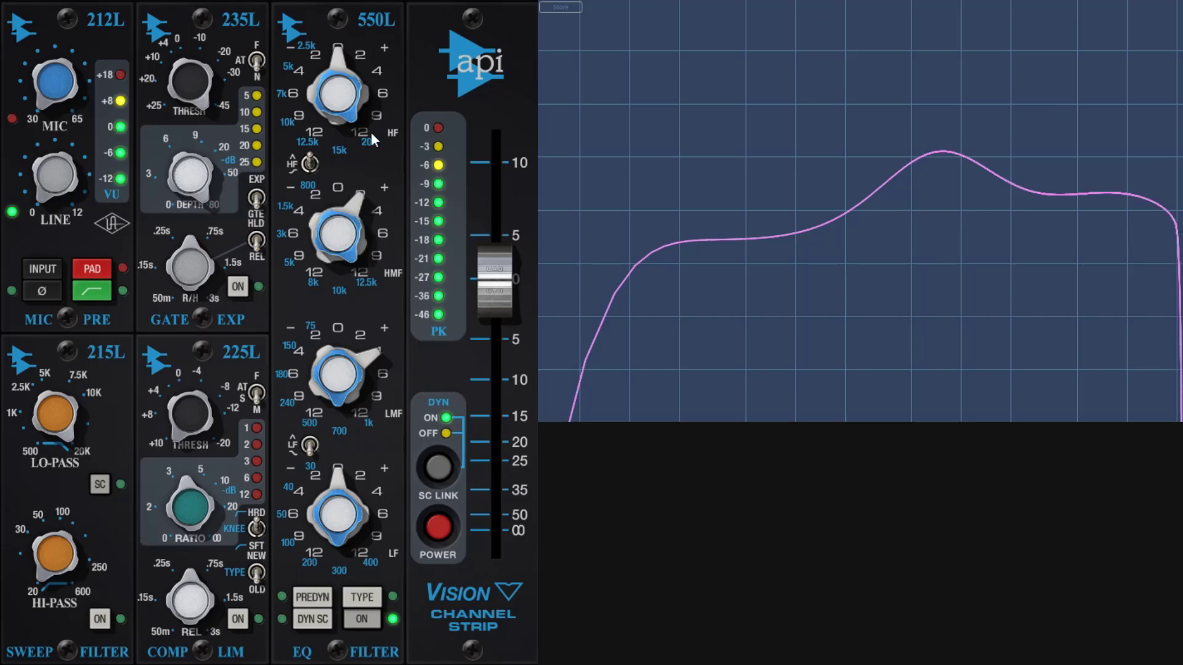
scroll(352, 61, up, 1)
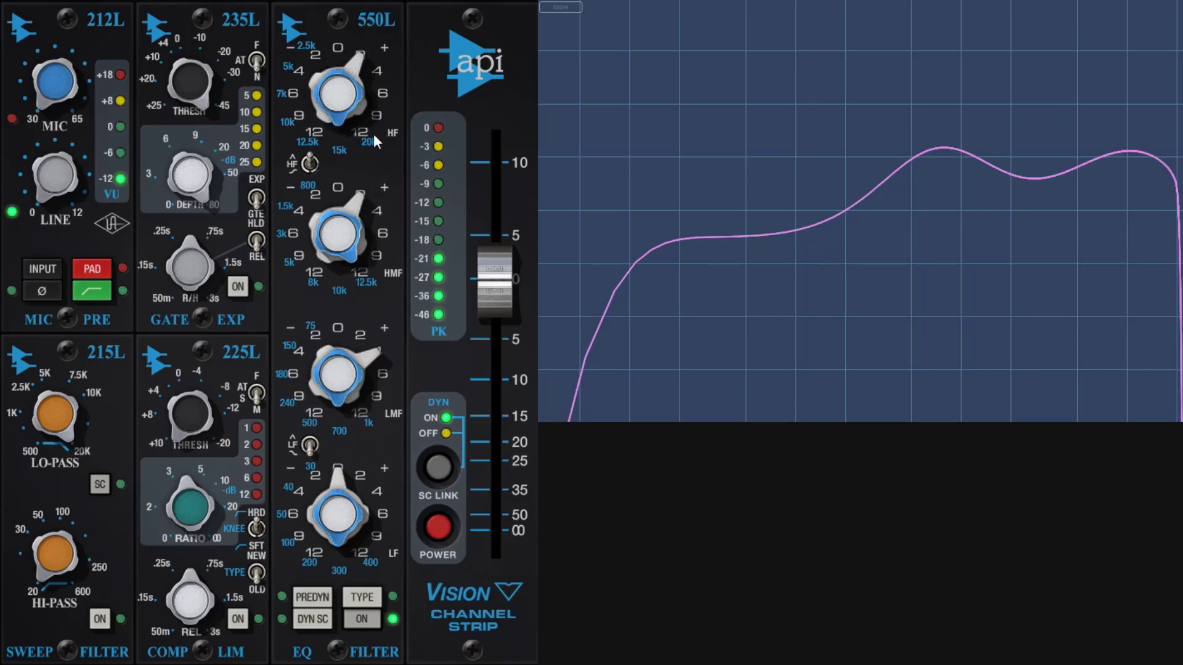
scroll(357, 373, down, 3)
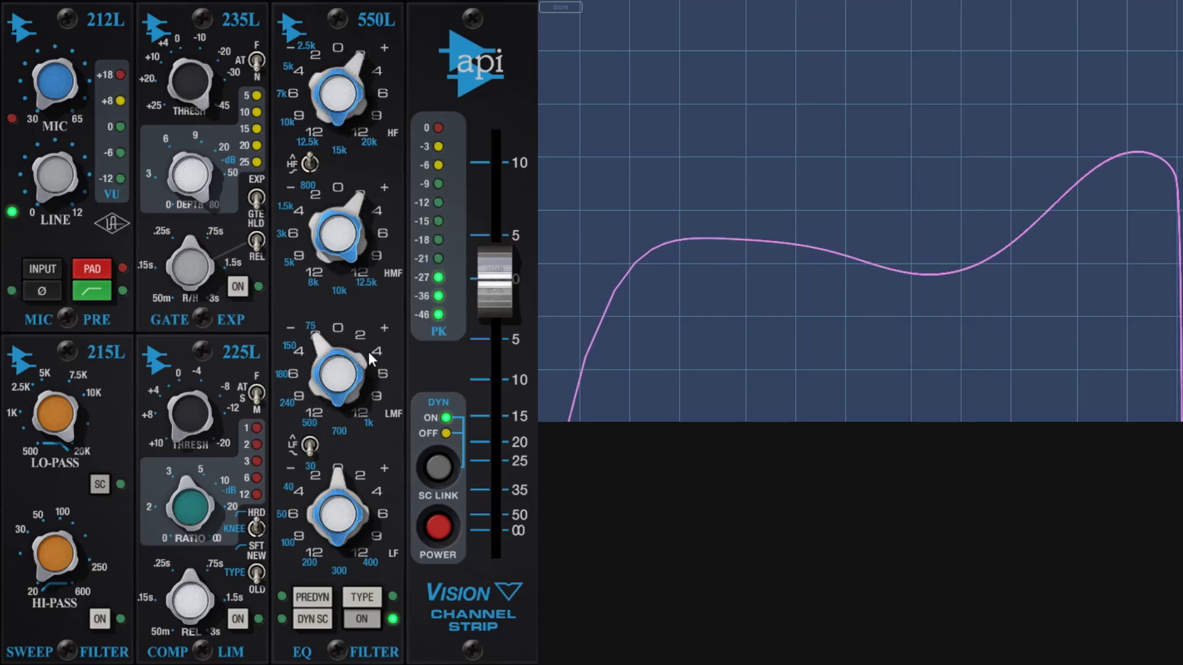
scroll(348, 381, down, 2)
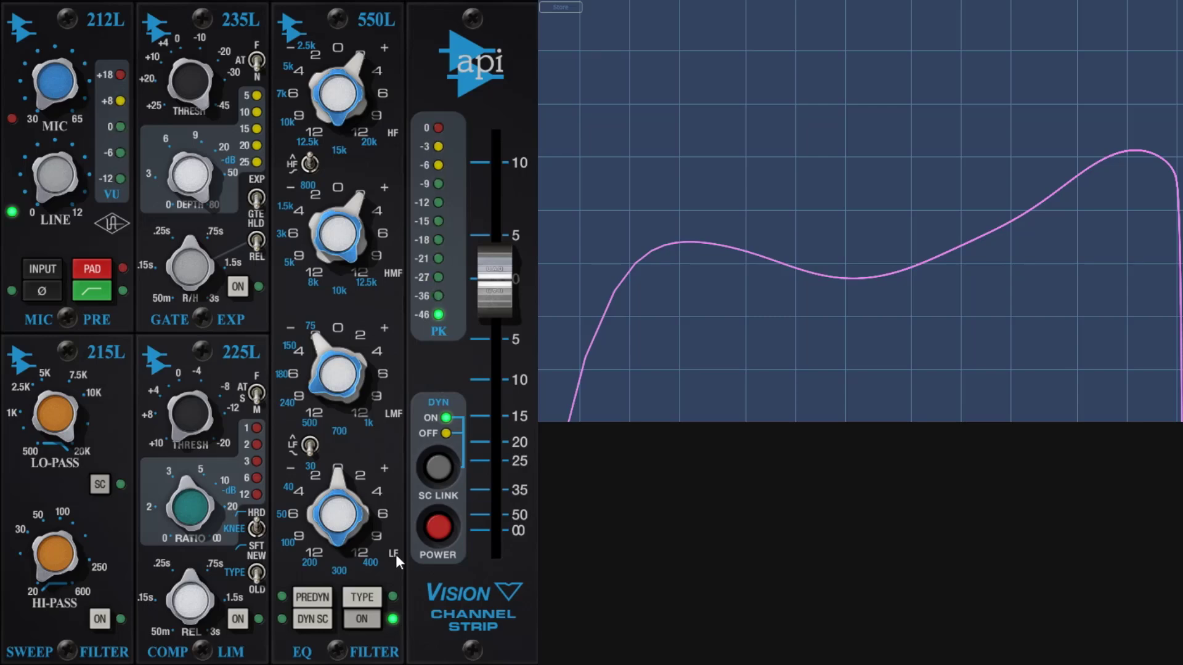
Raise the LF gain at 300 to 2, 6 and 9, and lower it to a boost of 4.
scroll(348, 482, up, 2)
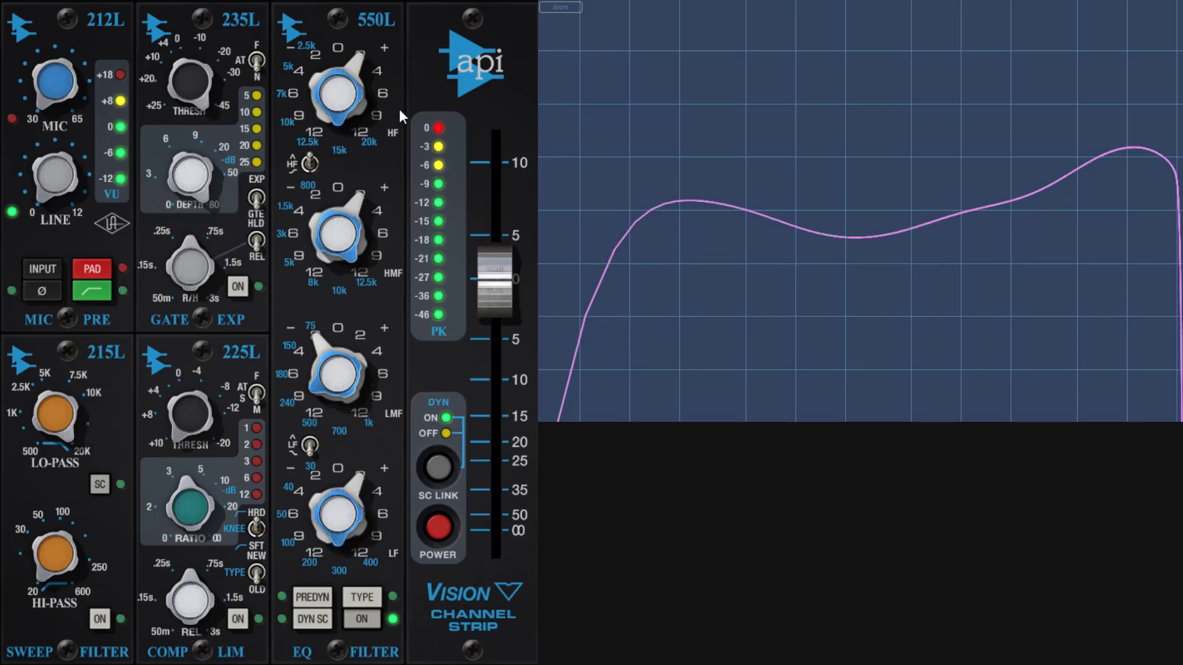
scroll(367, 498, up, 4)
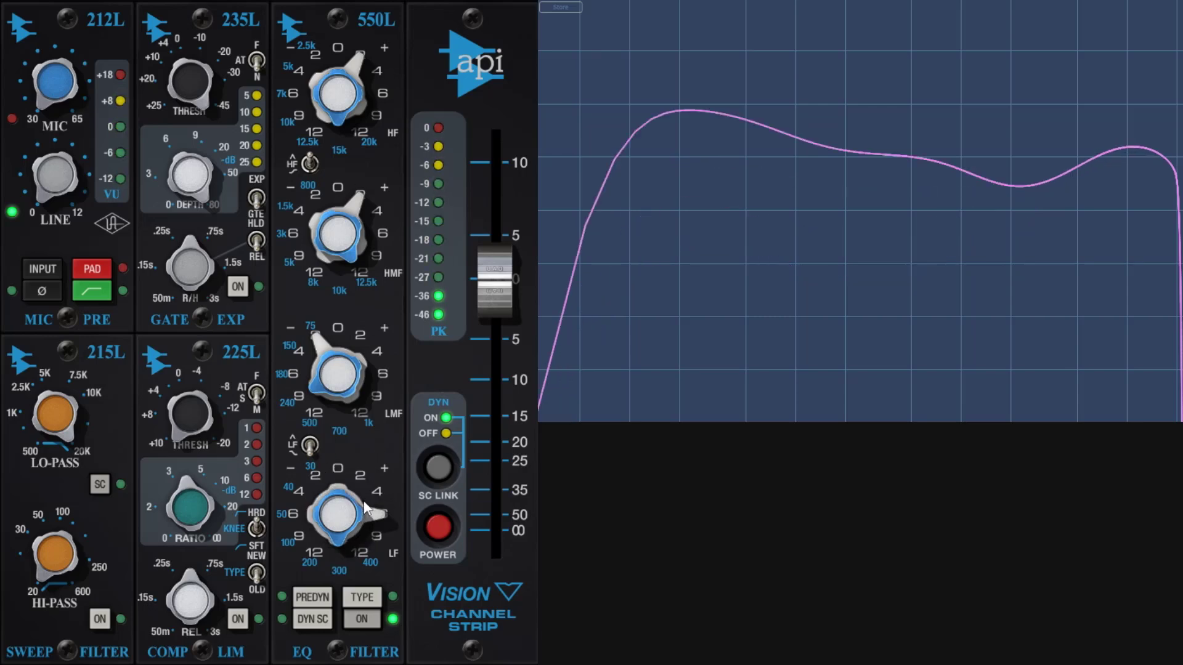
scroll(379, 503, up, 3)
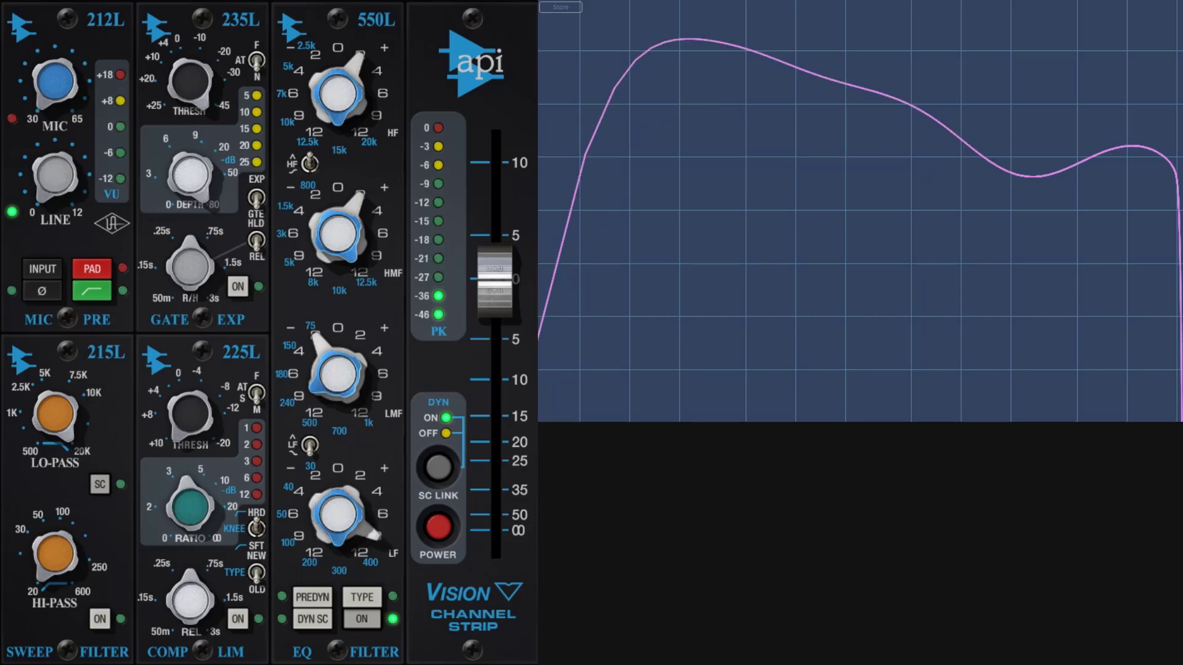
scroll(347, 527, down, 2)
scroll(369, 485, down, 3)
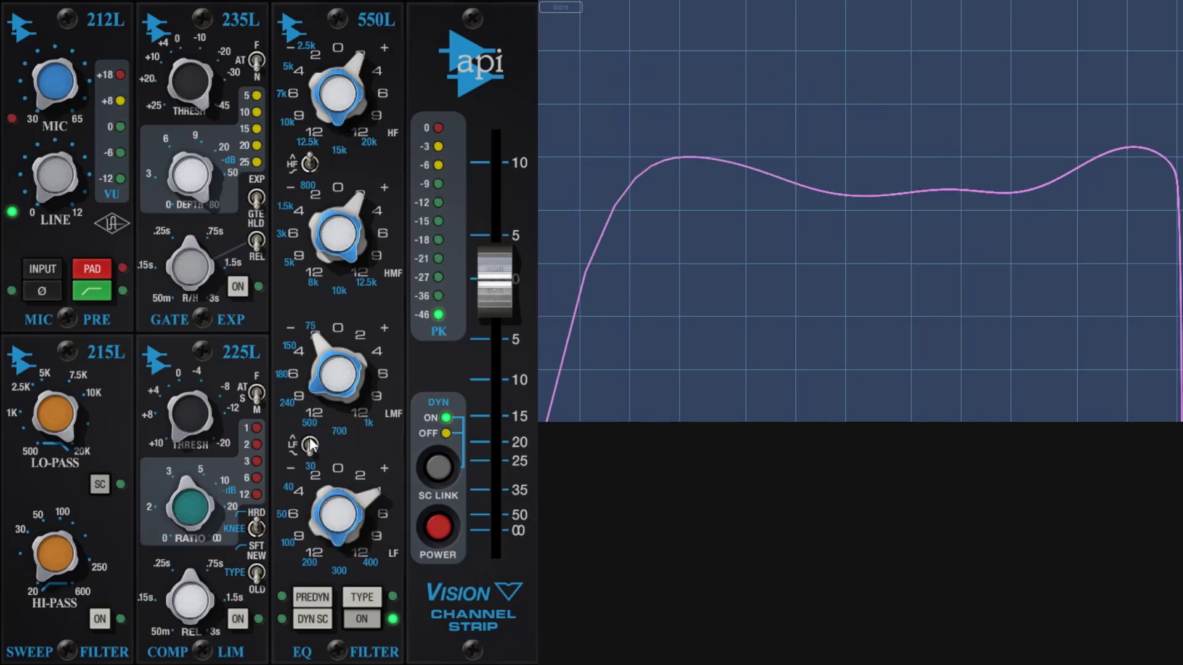
Switch the LF band to its bell shape with a gain of 9, and return the HF, HMF and LMF gains to 0.
scroll(361, 484, up, 3)
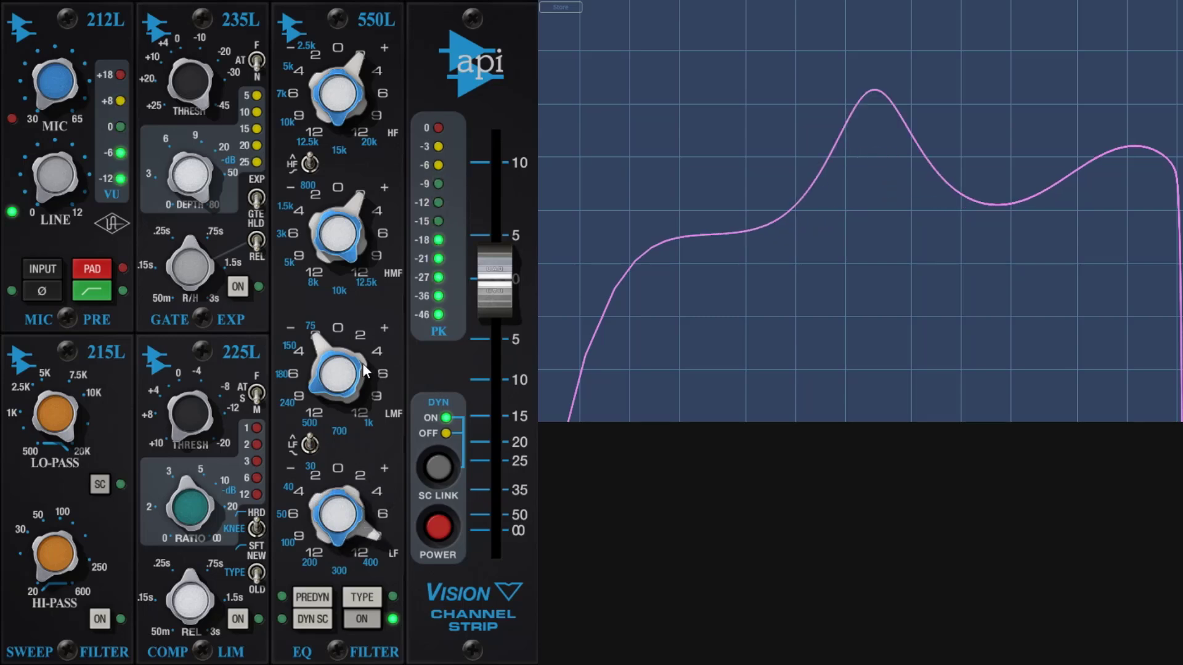
scroll(363, 369, up, 1)
scroll(367, 193, down, 1)
scroll(370, 73, down, 1)
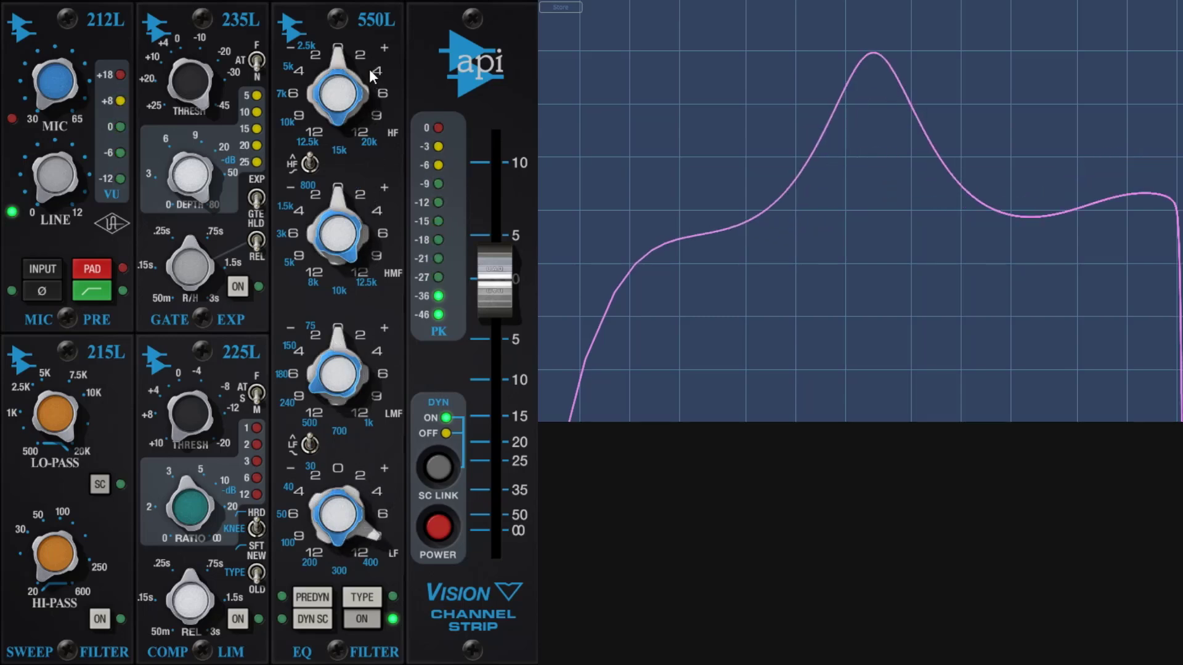
Lower the LF bell gain to 4, try its frequency at 30, 40 and 300, and return the gain to 0.
scroll(370, 471, down, 4)
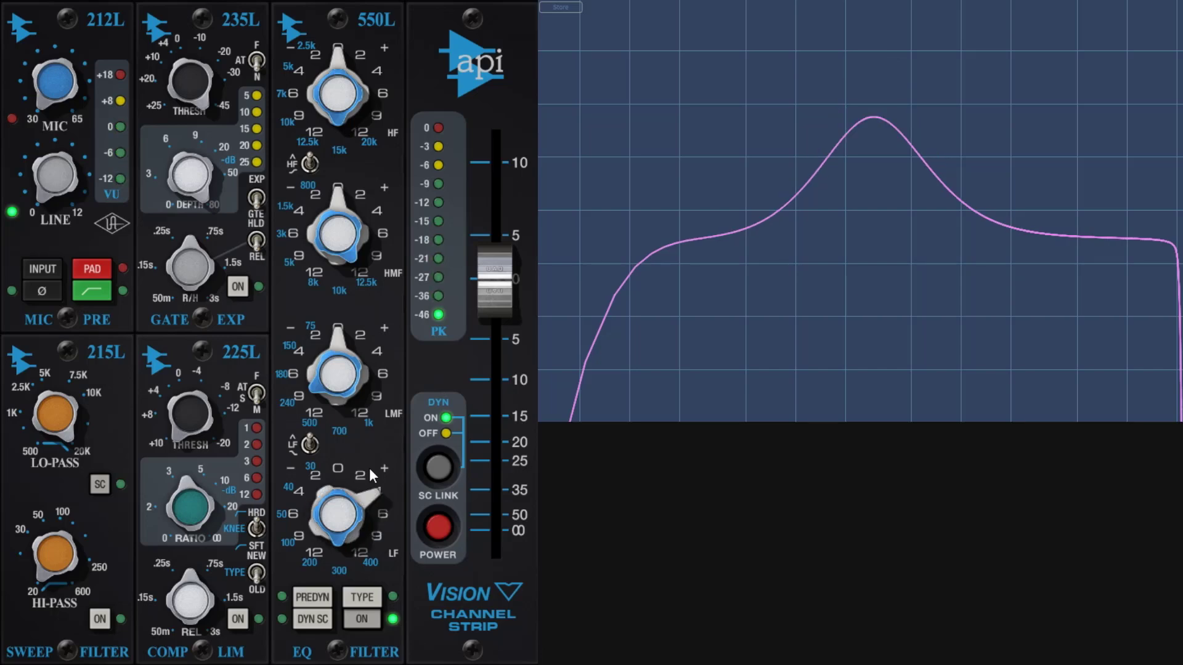
scroll(348, 512, up, 3)
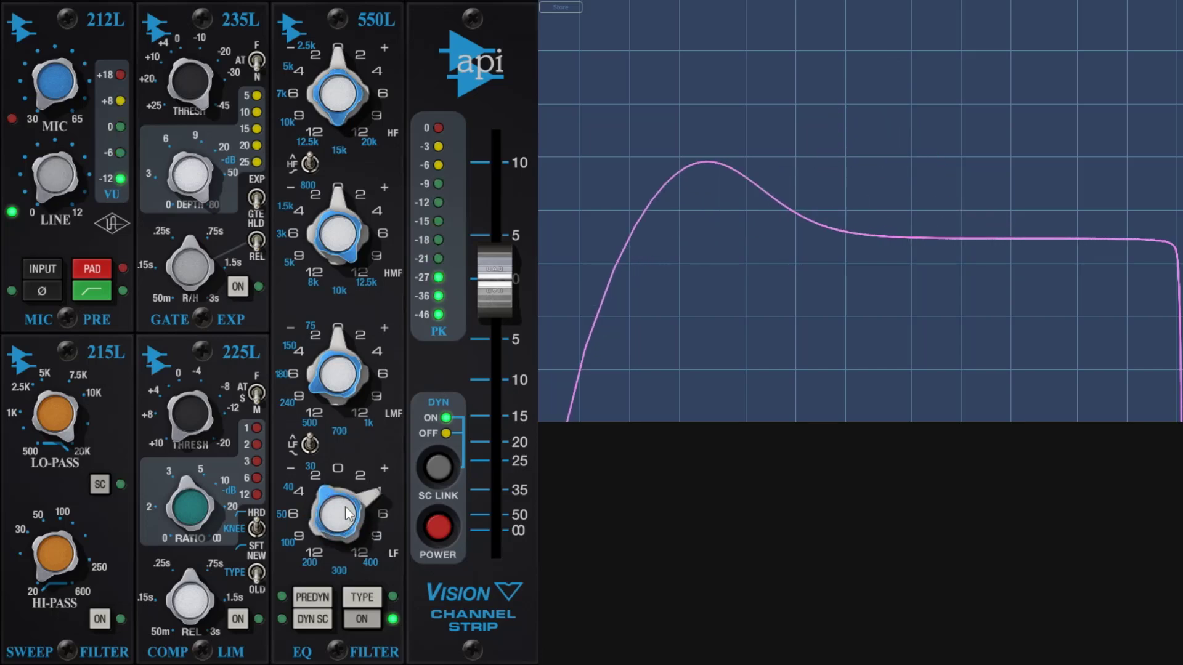
scroll(348, 512, down, 3)
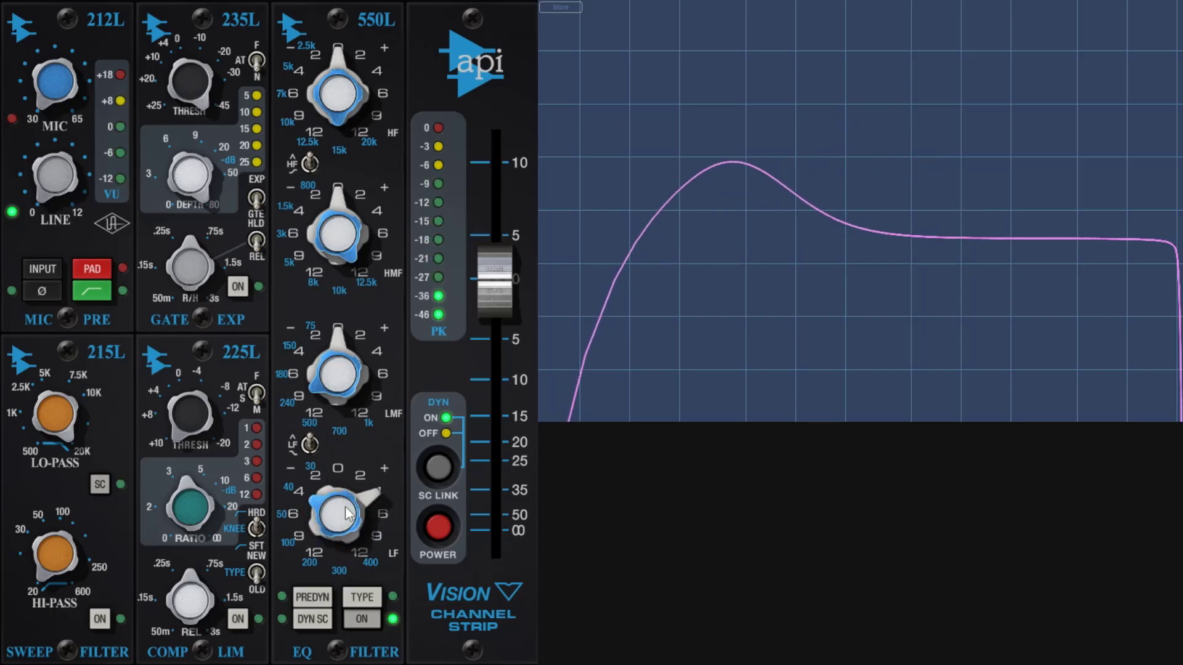
scroll(348, 513, up, 4)
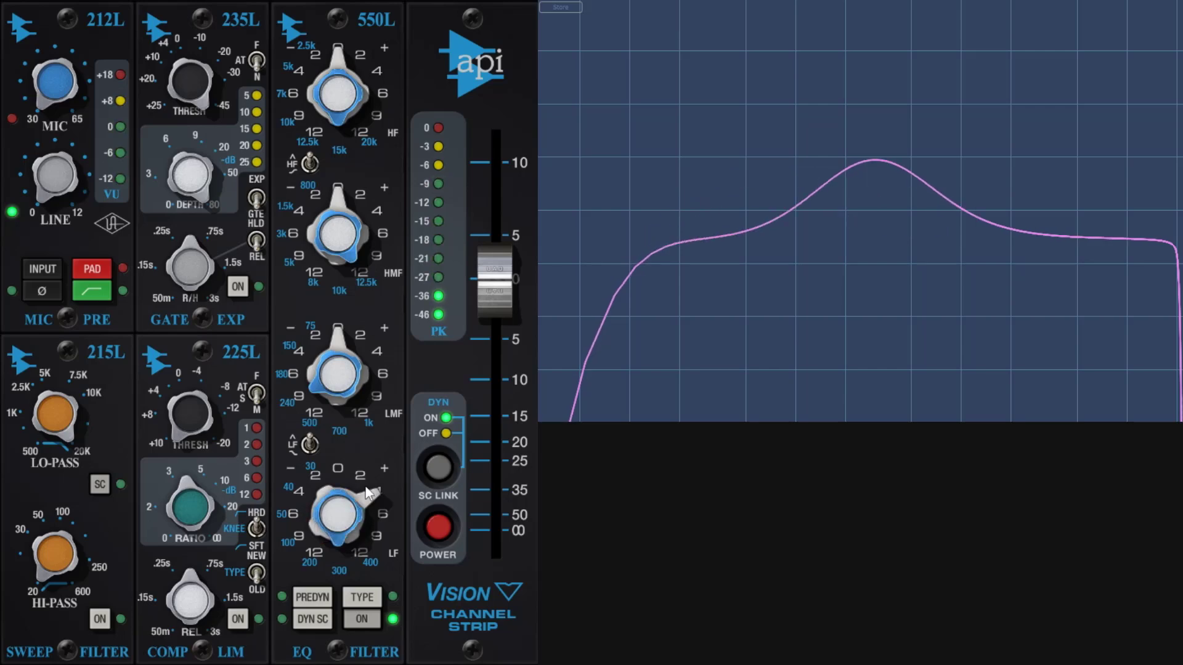
scroll(369, 492, down, 2)
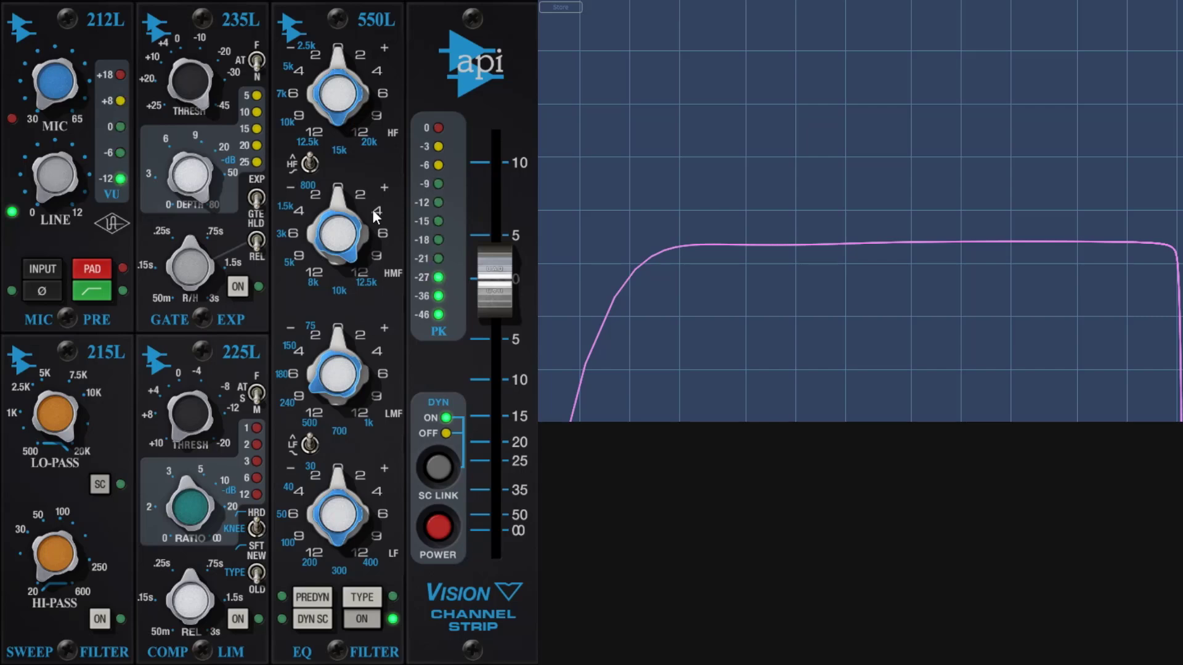
Switch the EQ type to the 560L graphic EQ, and audition a large 4K boost before lowering it to almost flat.
click(362, 597)
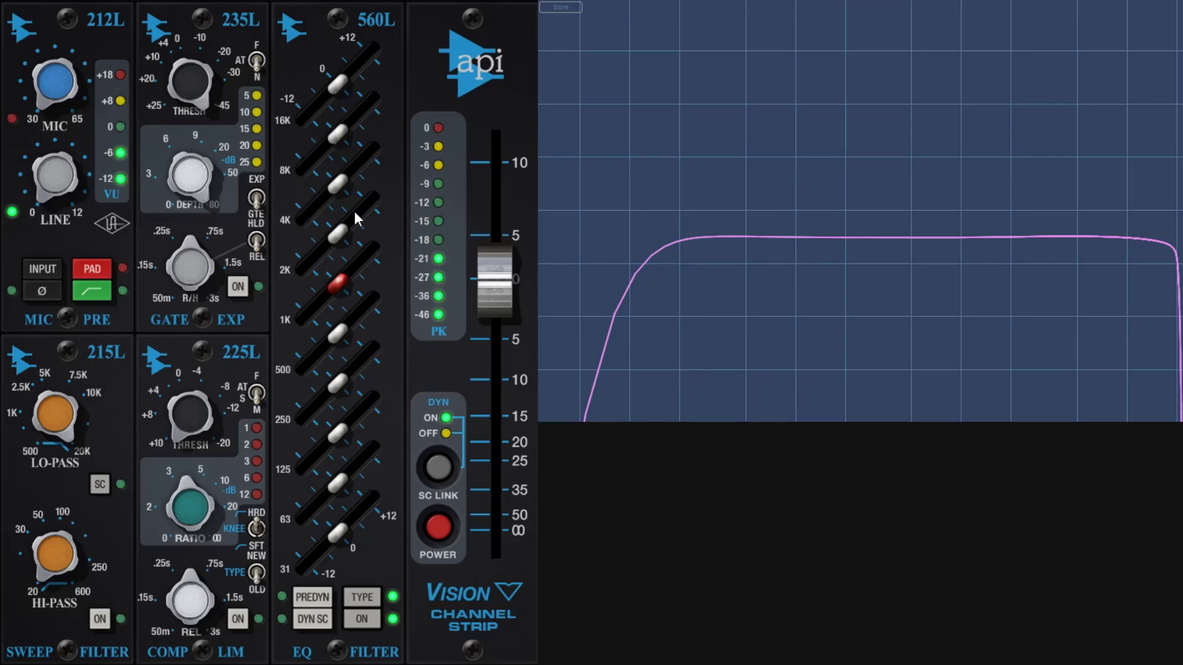
scroll(333, 191, up, 5)
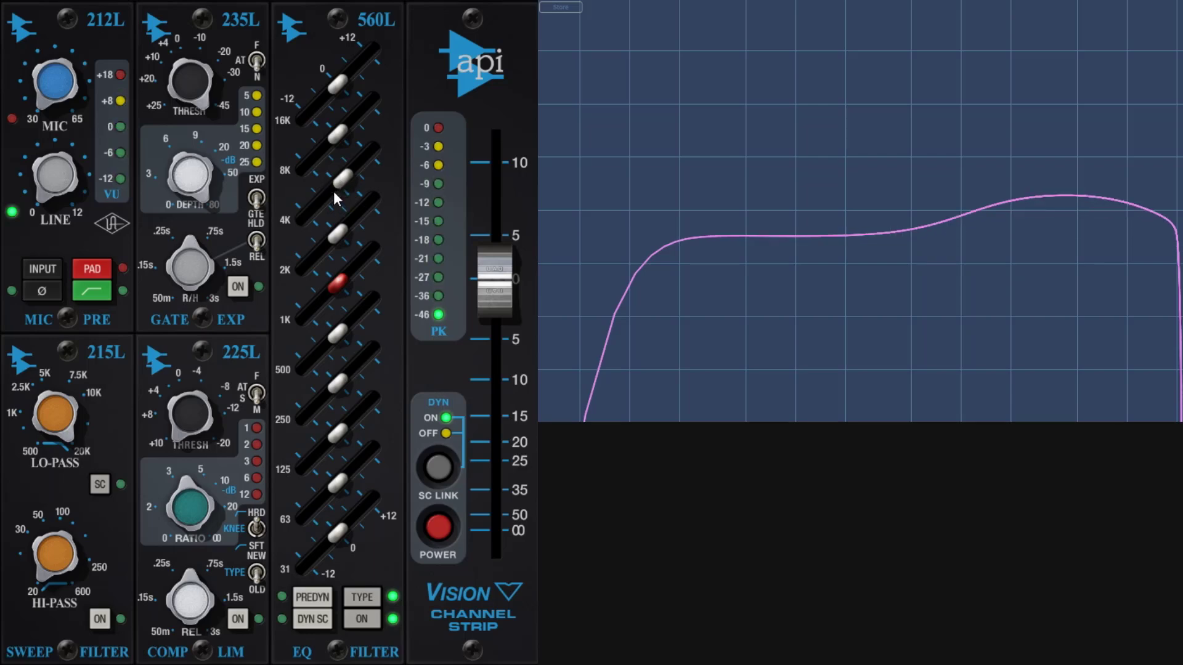
scroll(334, 192, up, 3)
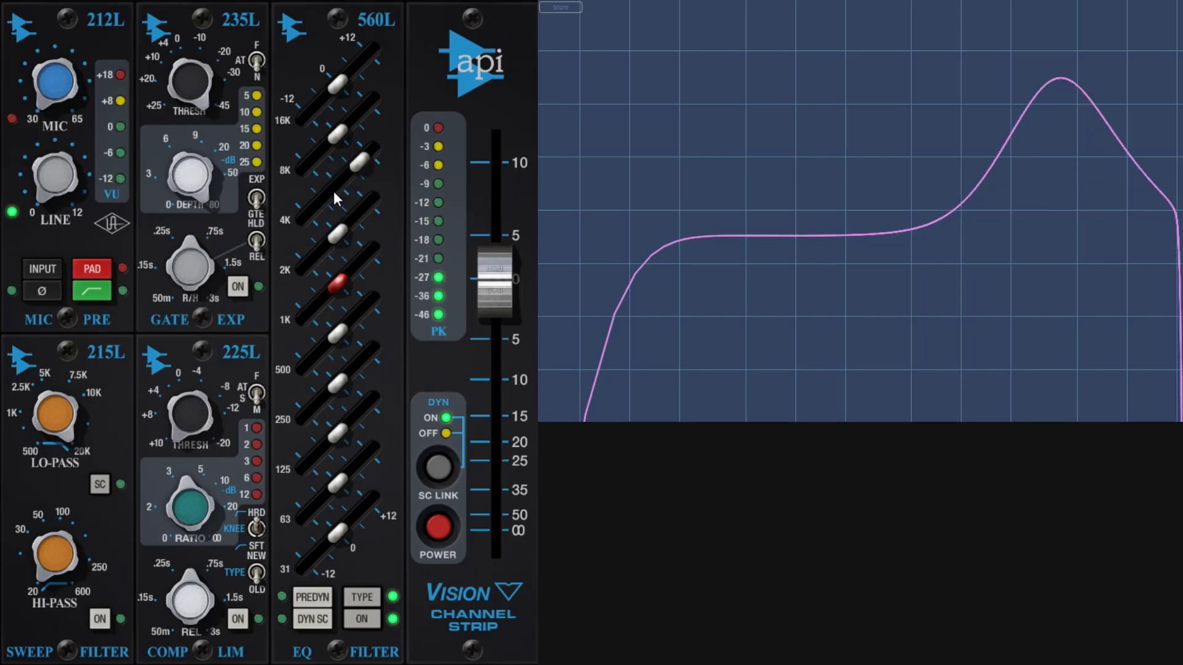
scroll(358, 161, down, 4)
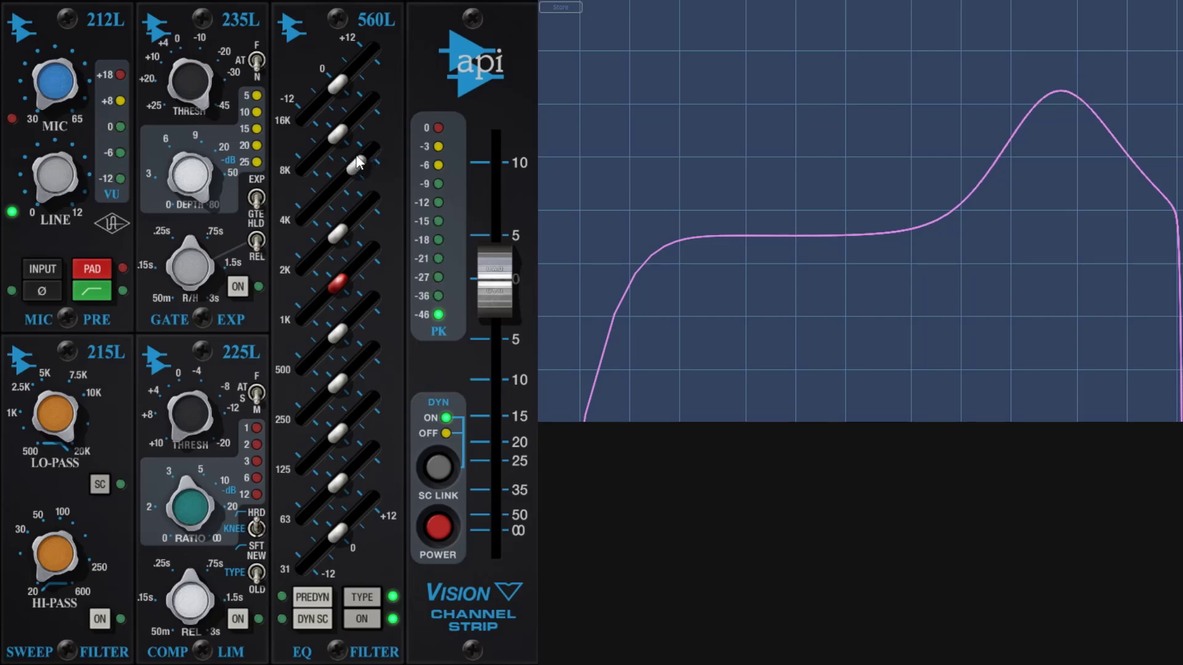
mouse_move(358, 162)
mouse_down()
mouse_move(323, 196)
mouse_move(358, 167)
mouse_move(336, 175)
mouse_move(348, 171)
mouse_move(345, 182)
mouse_up()
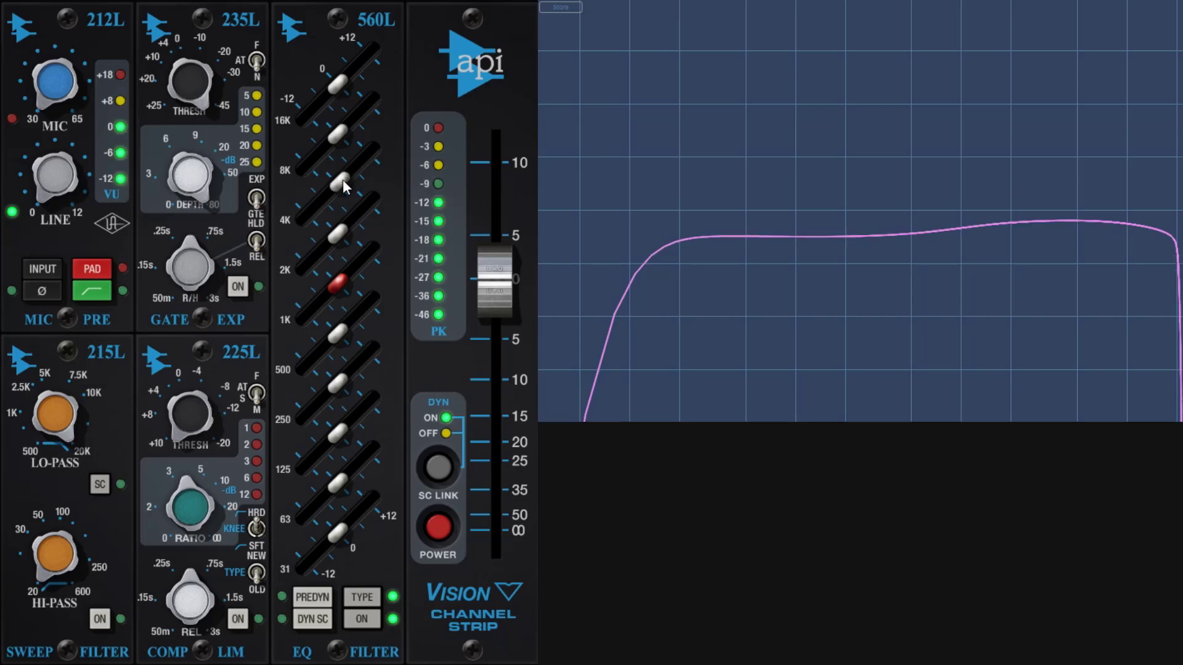
Slightly boost the 560L 4K and 2K bands and slightly cut the 1K band.
scroll(343, 179, up, 3)
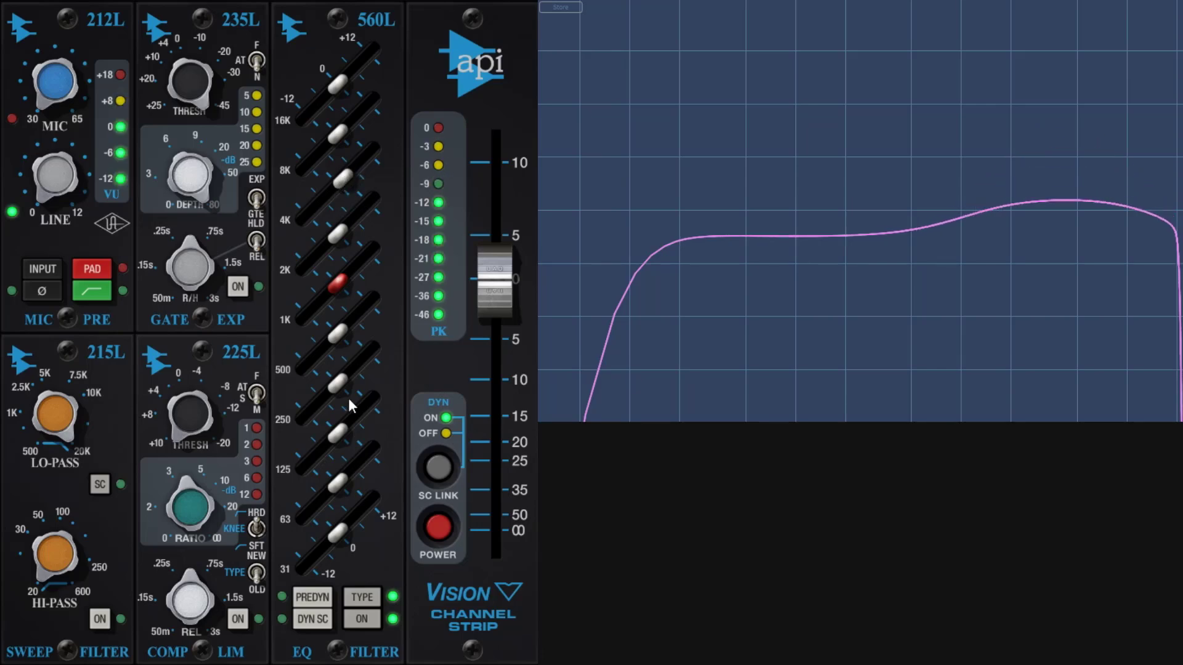
scroll(349, 227, up, 3)
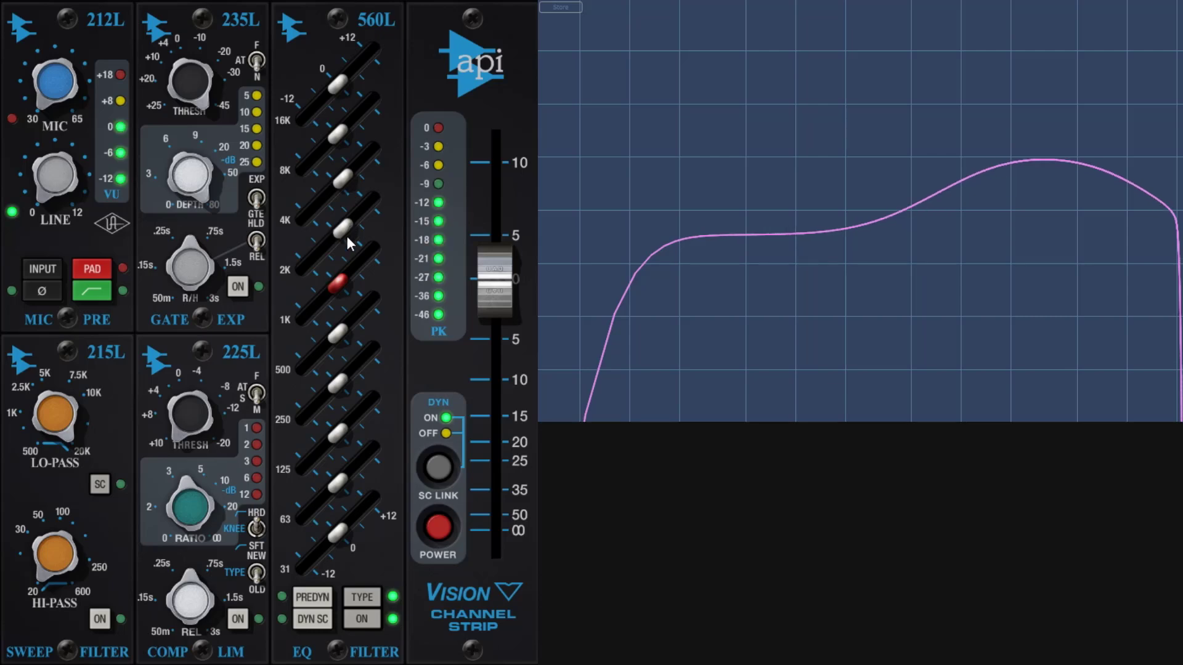
scroll(343, 281, up, 2)
scroll(343, 282, down, 3)
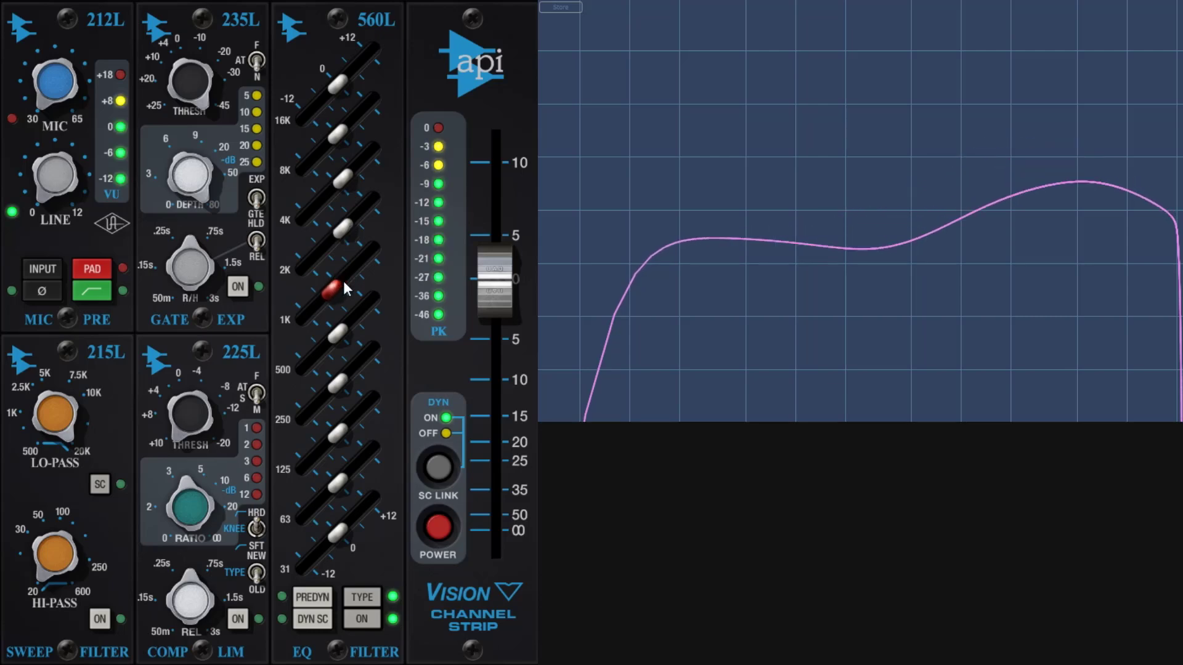
Add small boosts to the 125, 63 and 8K bands of the 560L.
scroll(341, 440, up, 2)
scroll(342, 488, up, 2)
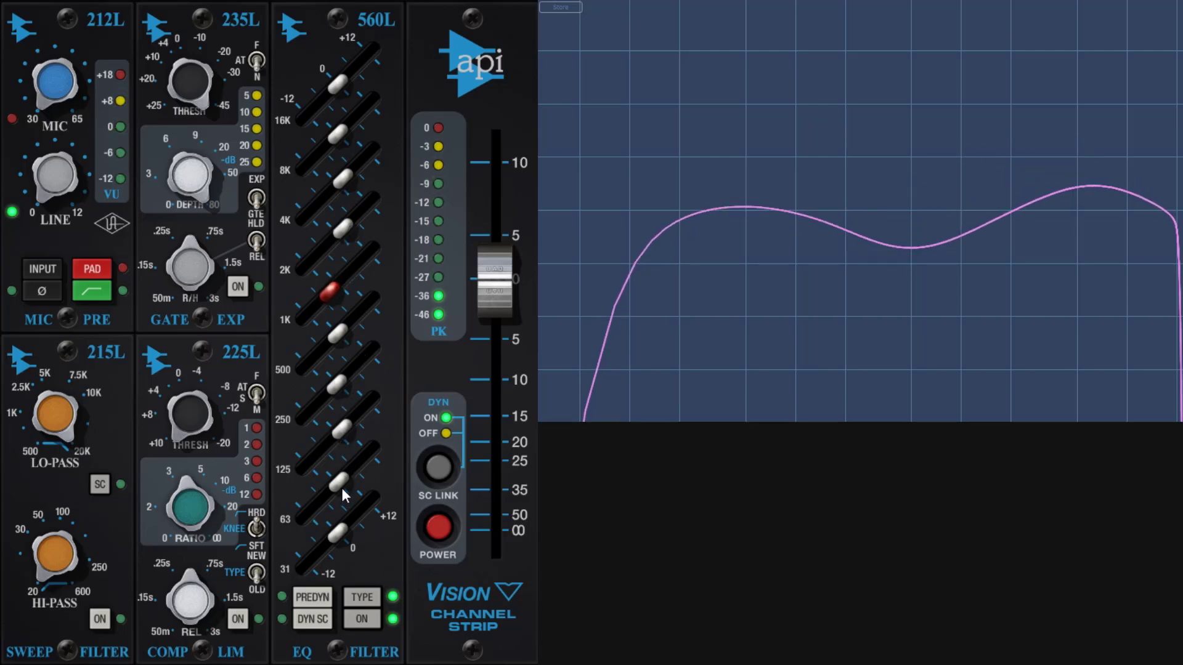
scroll(347, 132, up, 3)
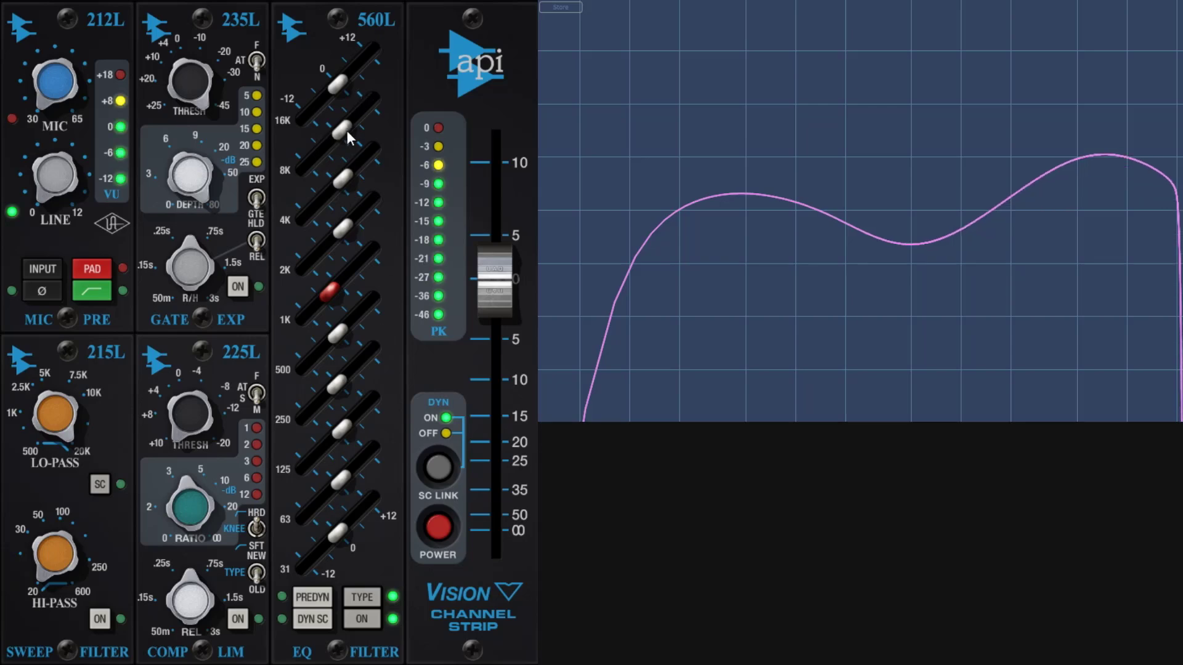
scroll(340, 86, up, 1)
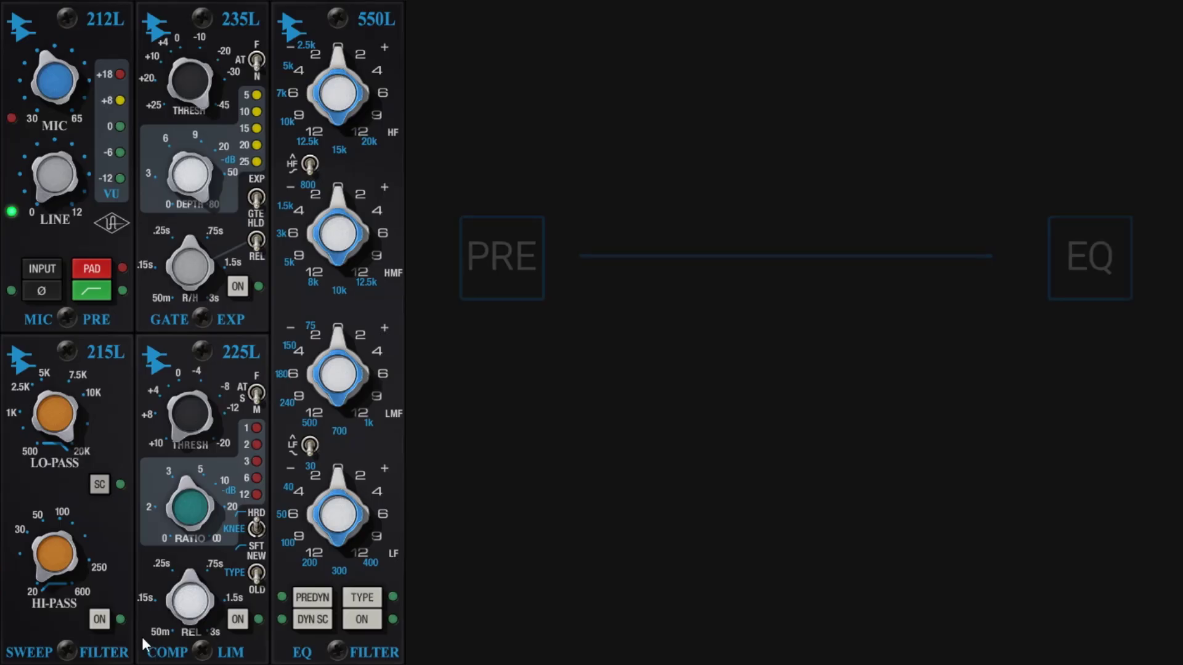
Turn on the 215L sweep filter and the 235L gate to demonstrate the signal flow.
click(386, 609)
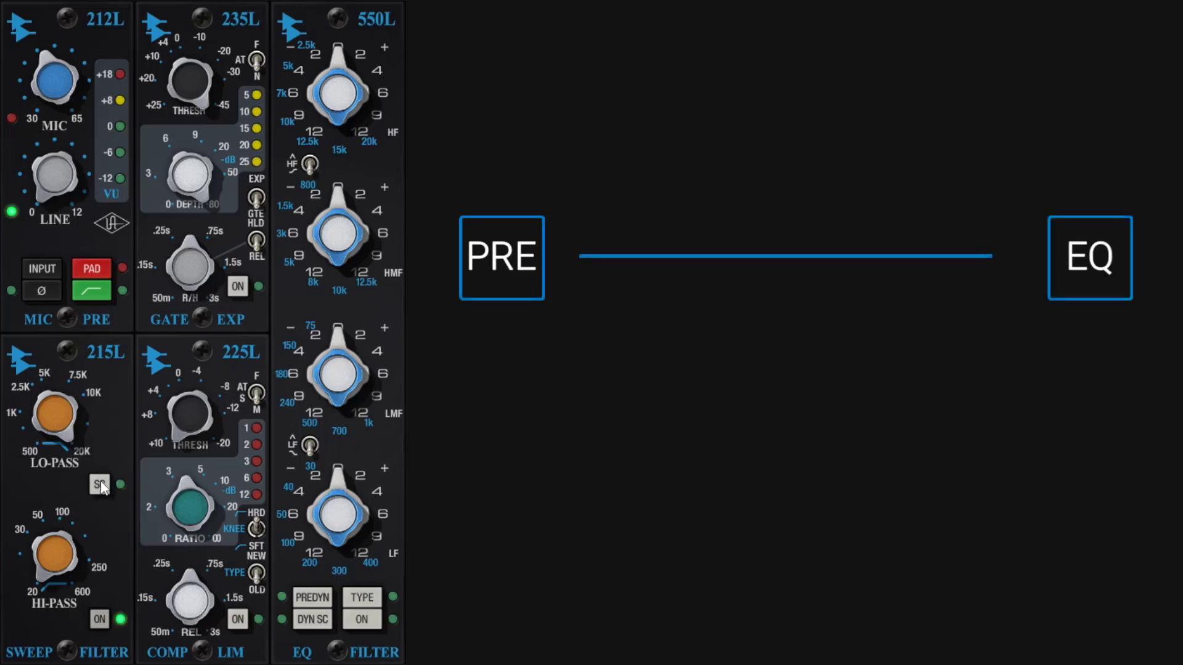
click(237, 286)
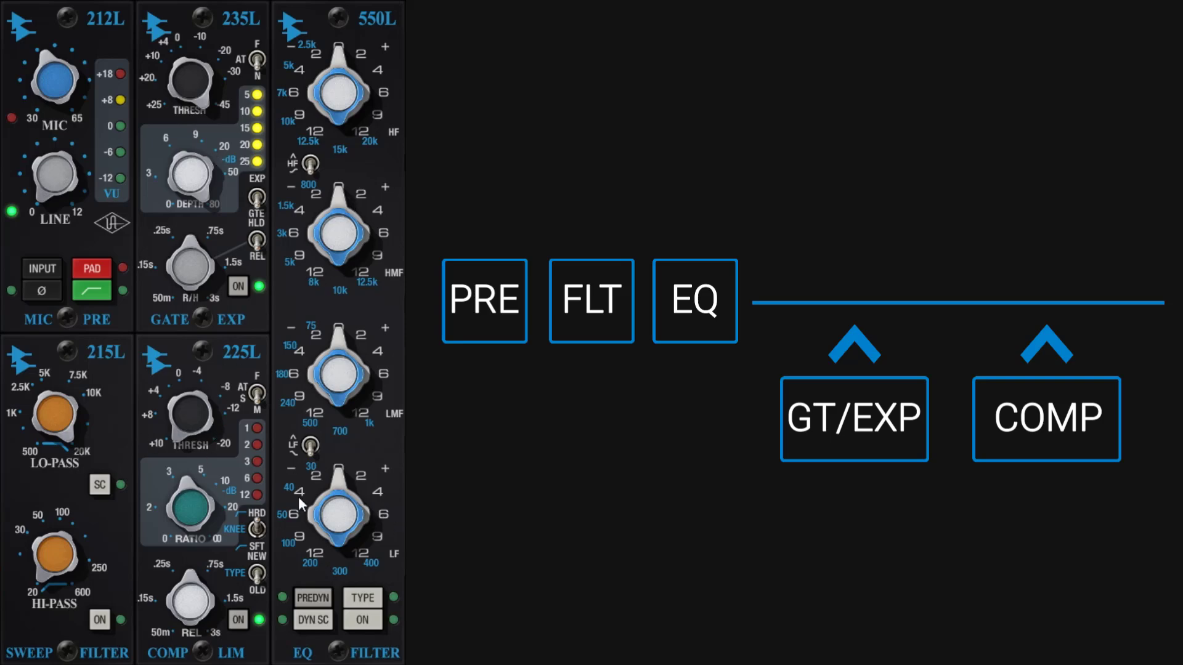
Turn on the 550L EQ with its DYN SC sidechain routing, and toggle the 215L filter.
click(362, 622)
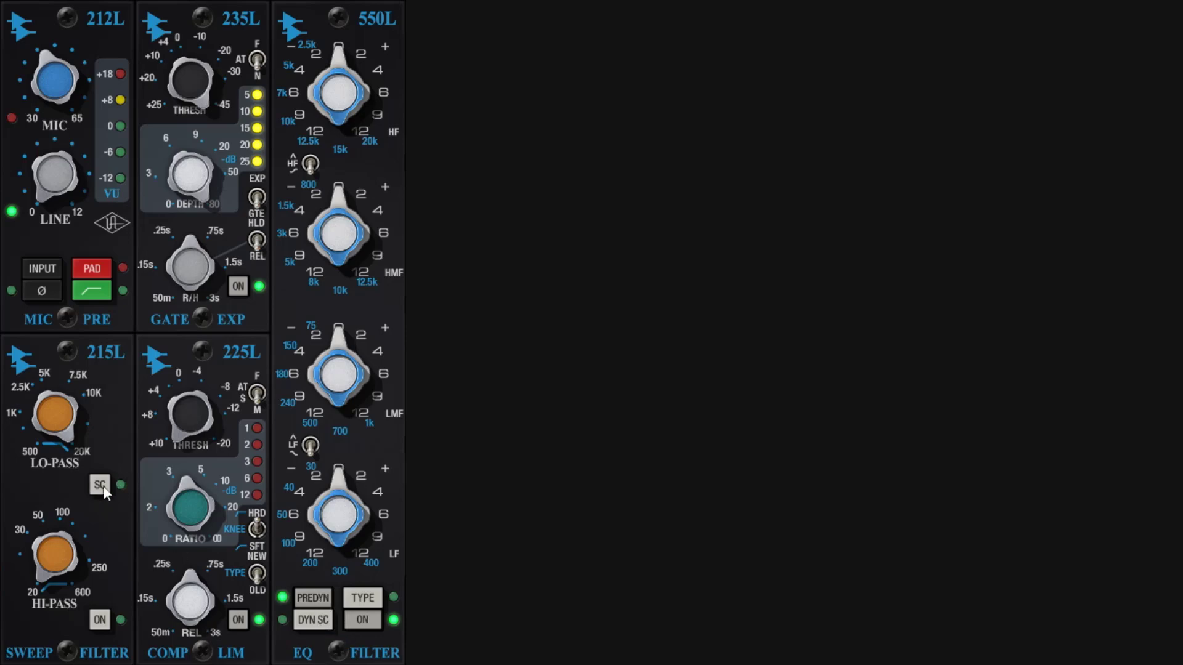
click(310, 621)
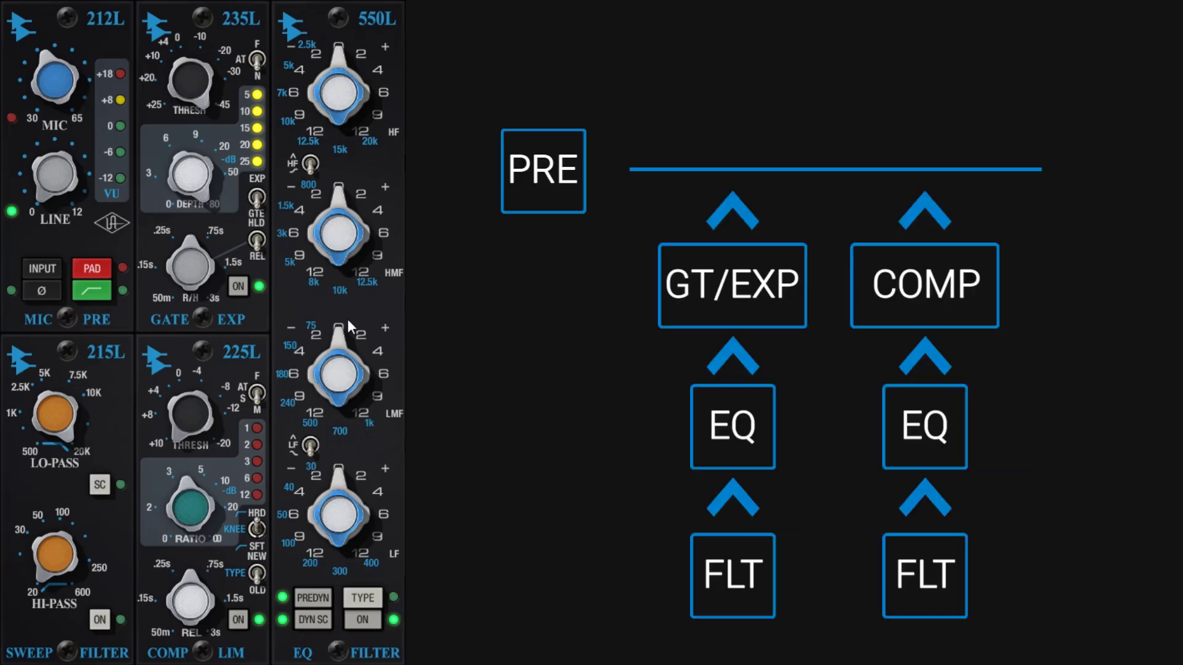
click(99, 619)
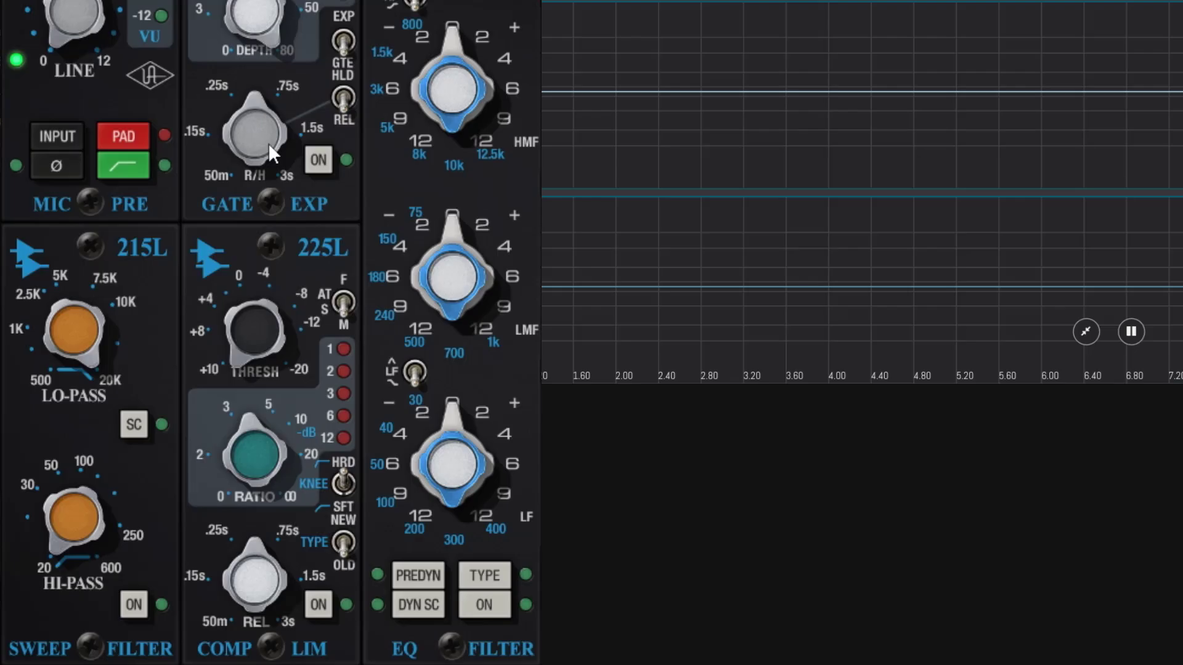
Turn on the 225L compressor, sweep its threshold down to -20, and bring it back to about 0.
click(319, 604)
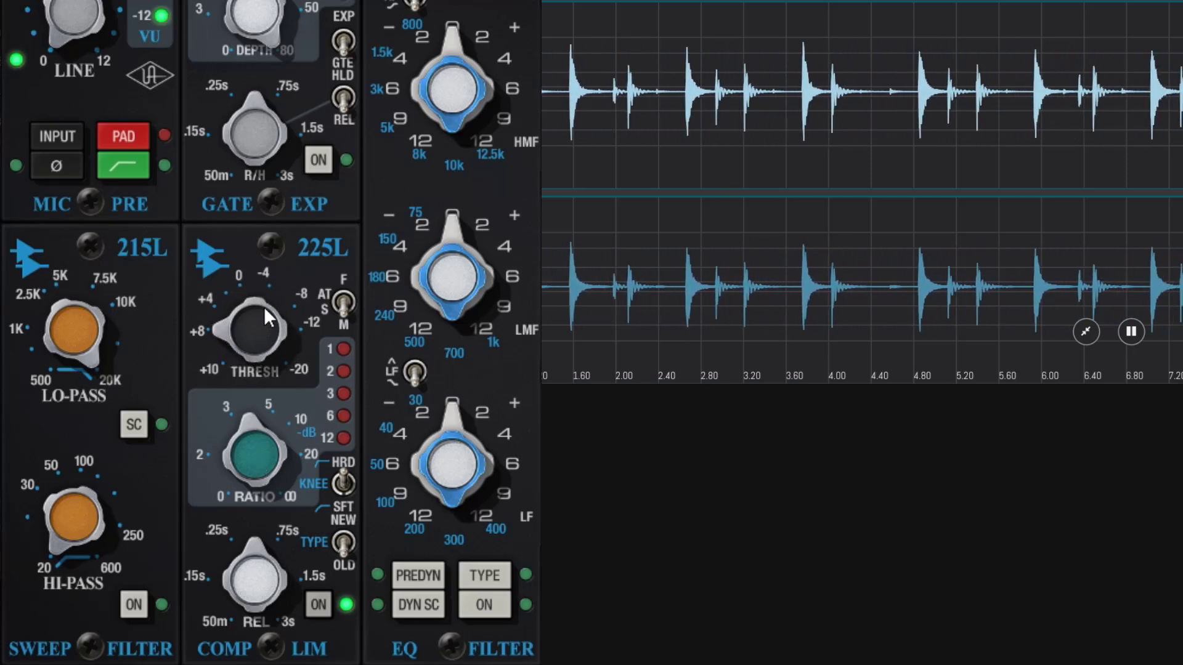
drag(285, 272, 352, 365)
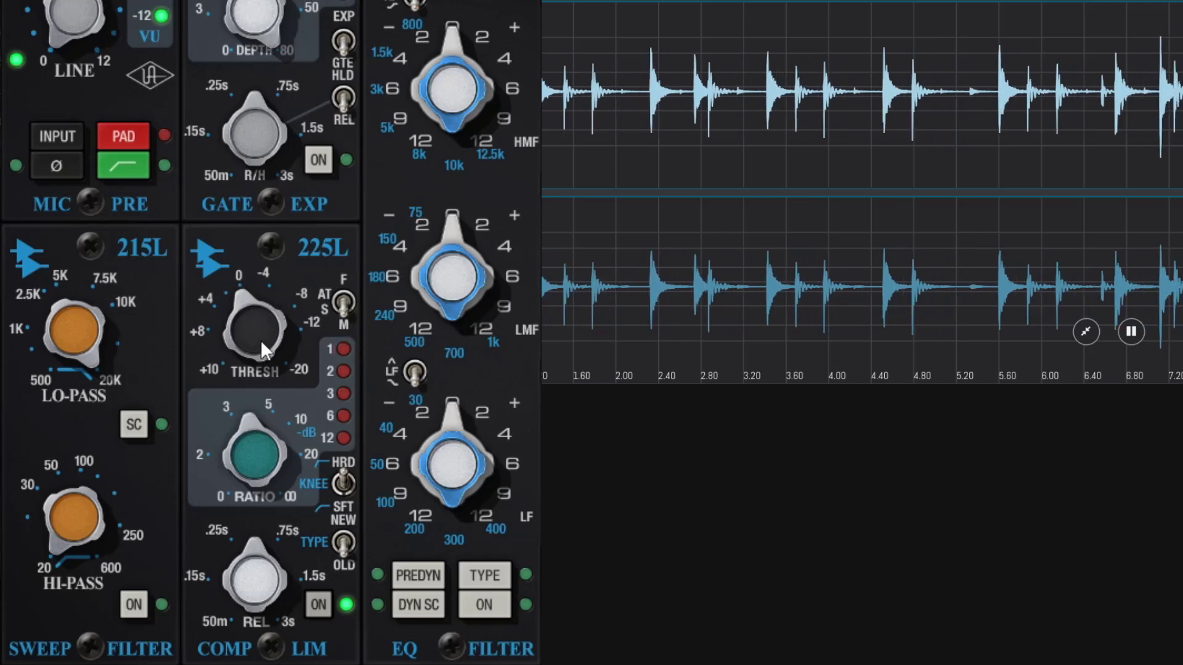
drag(261, 342, 314, 256)
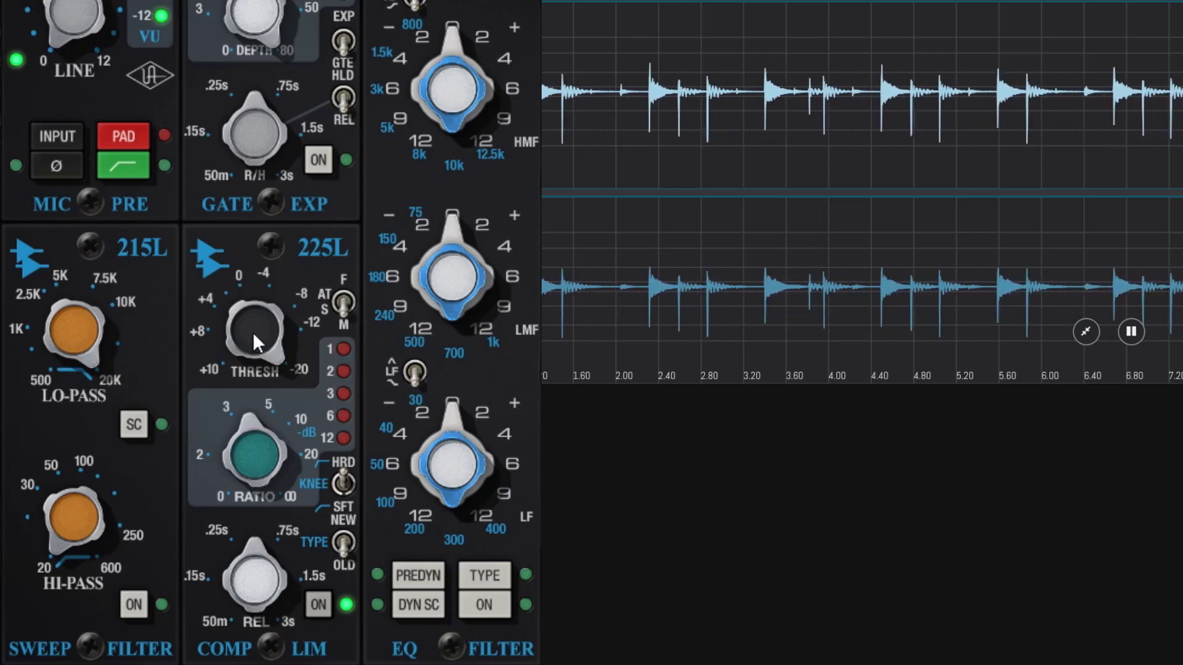
drag(252, 332, 270, 435)
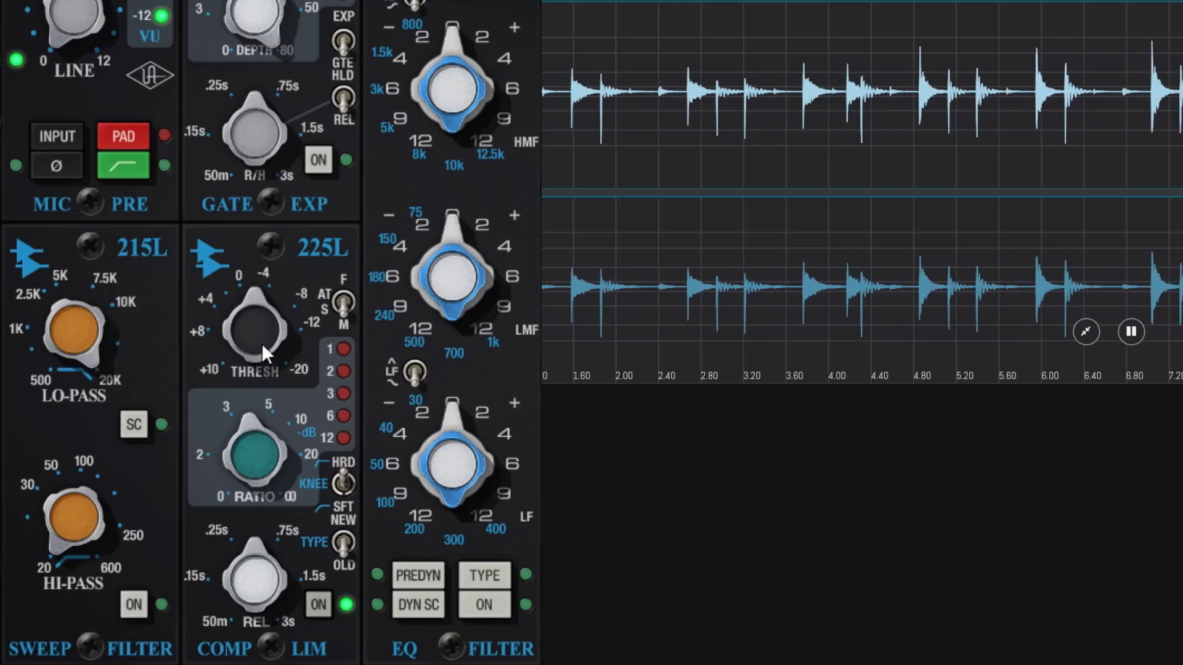
drag(261, 343, 262, 465)
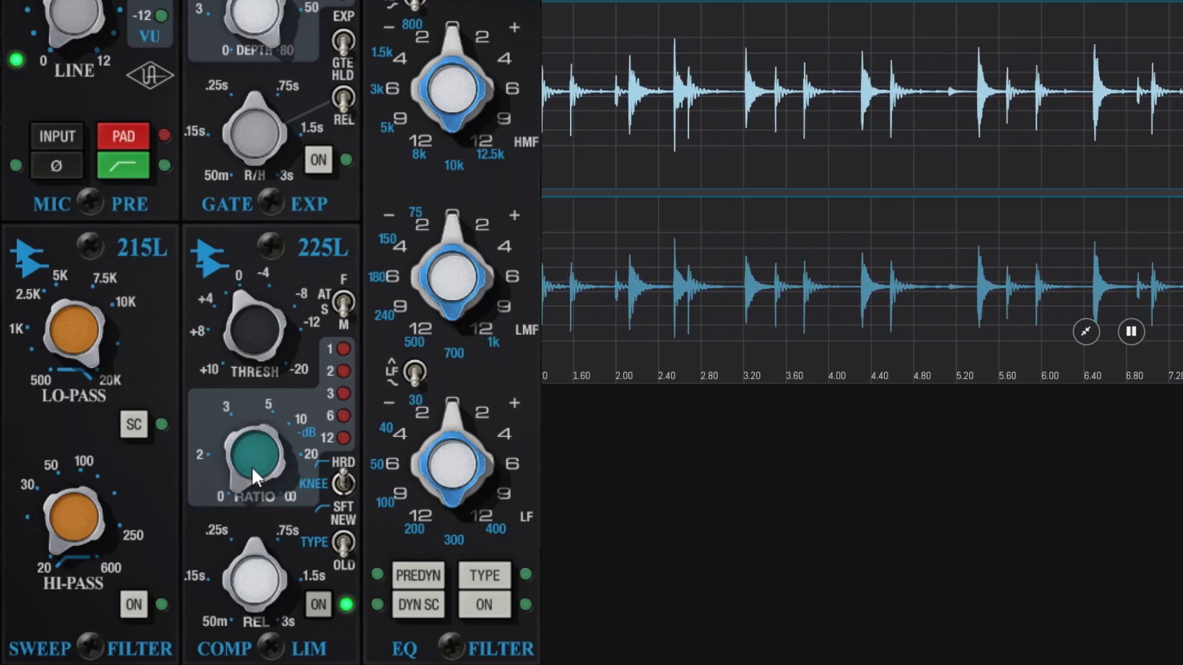
Set the 225L ratio slightly below 2 and lower its threshold to about -10.
drag(251, 466, 239, 412)
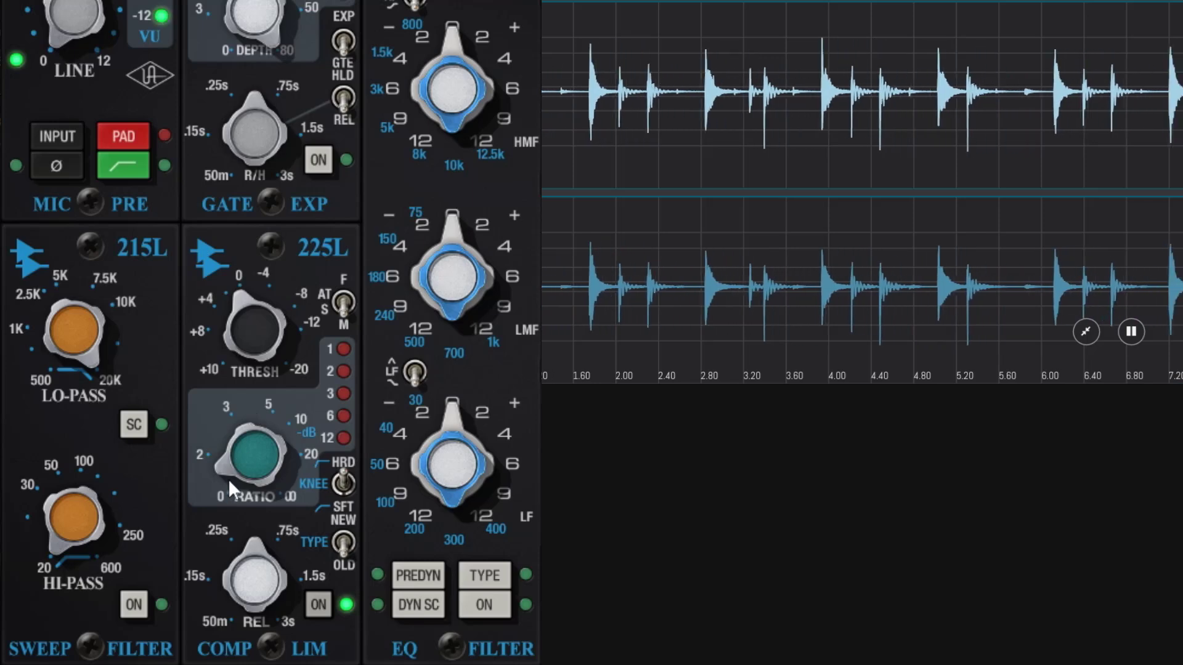
scroll(244, 356, up, 2)
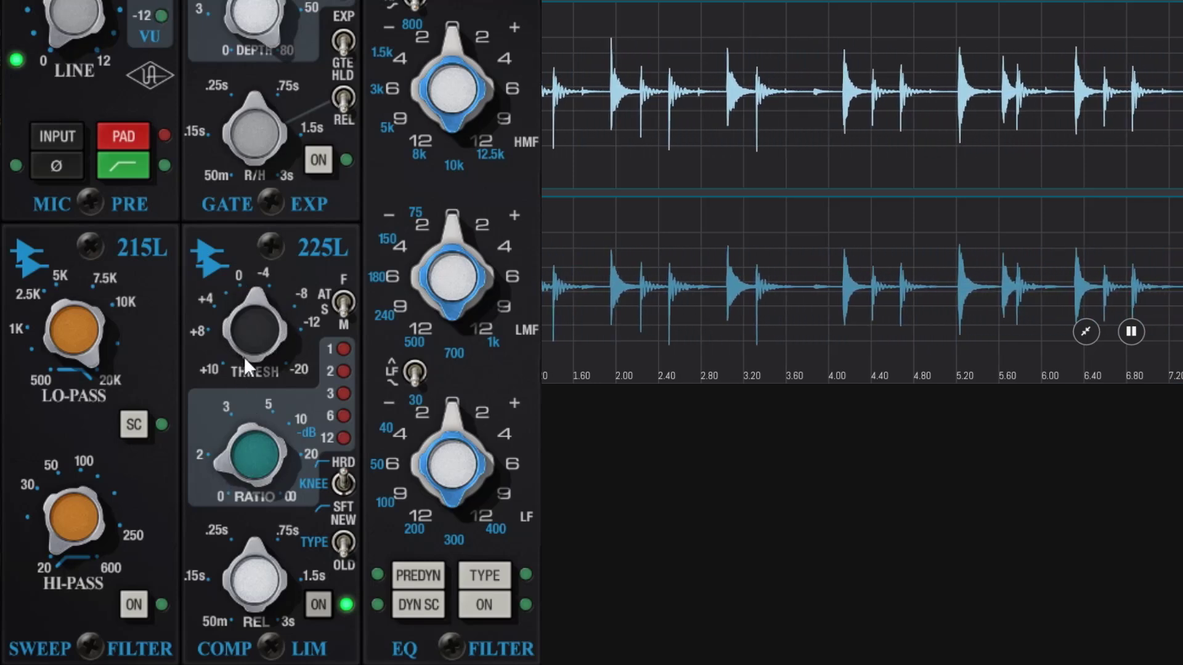
drag(254, 463, 256, 474)
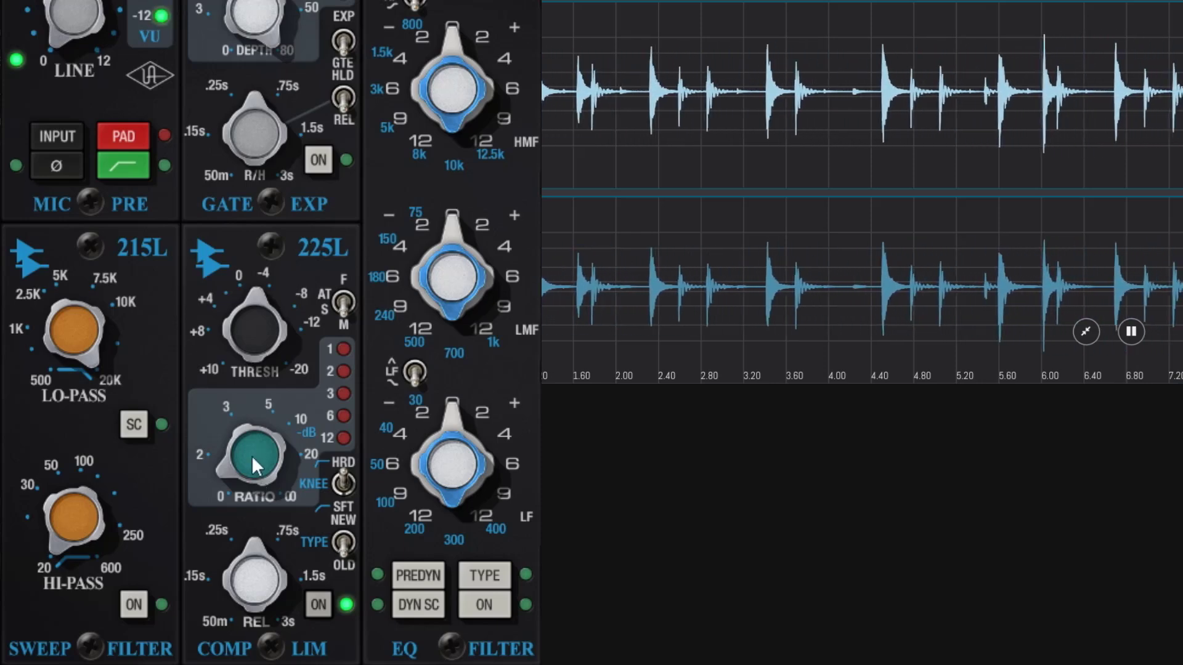
scroll(262, 329, up, 5)
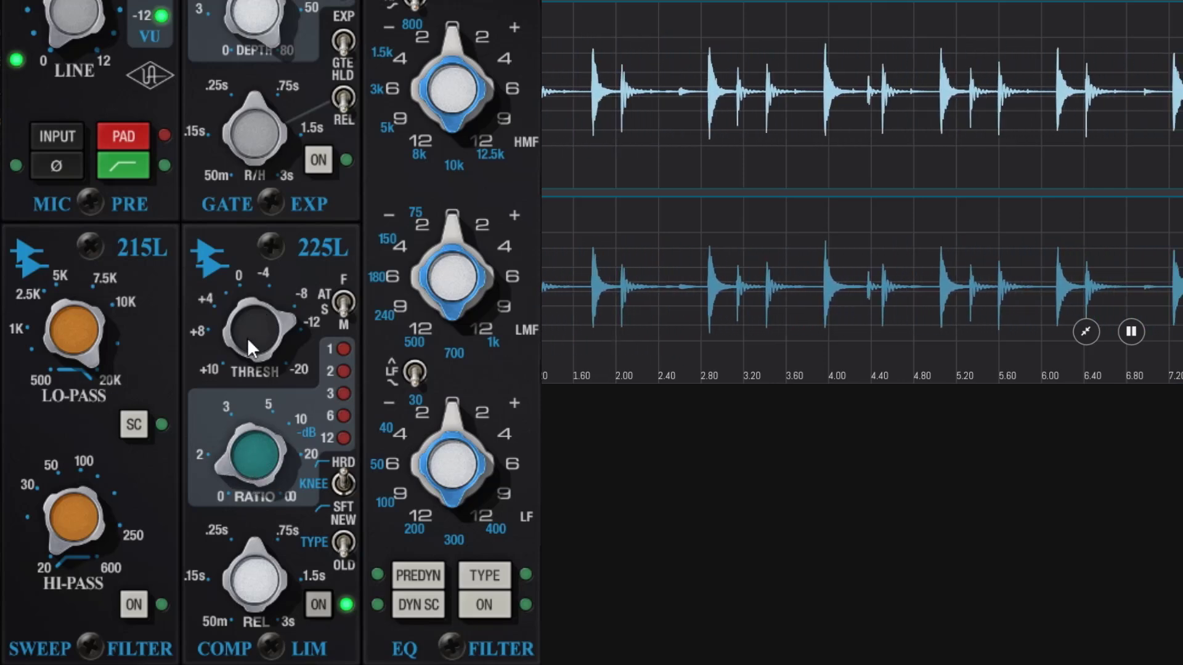
drag(247, 337, 250, 349)
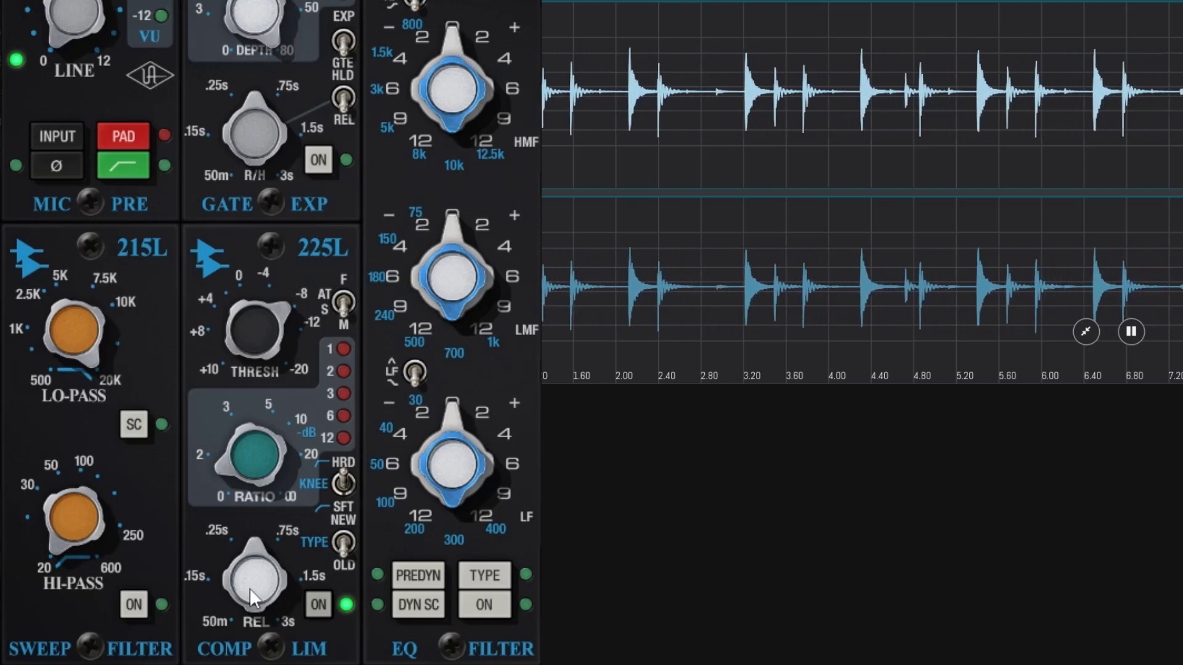
Raise the 225L ratio to just above 3, bring the threshold up to around -4, and shorten the release toward 50 ms.
drag(262, 439, 266, 400)
drag(251, 334, 262, 387)
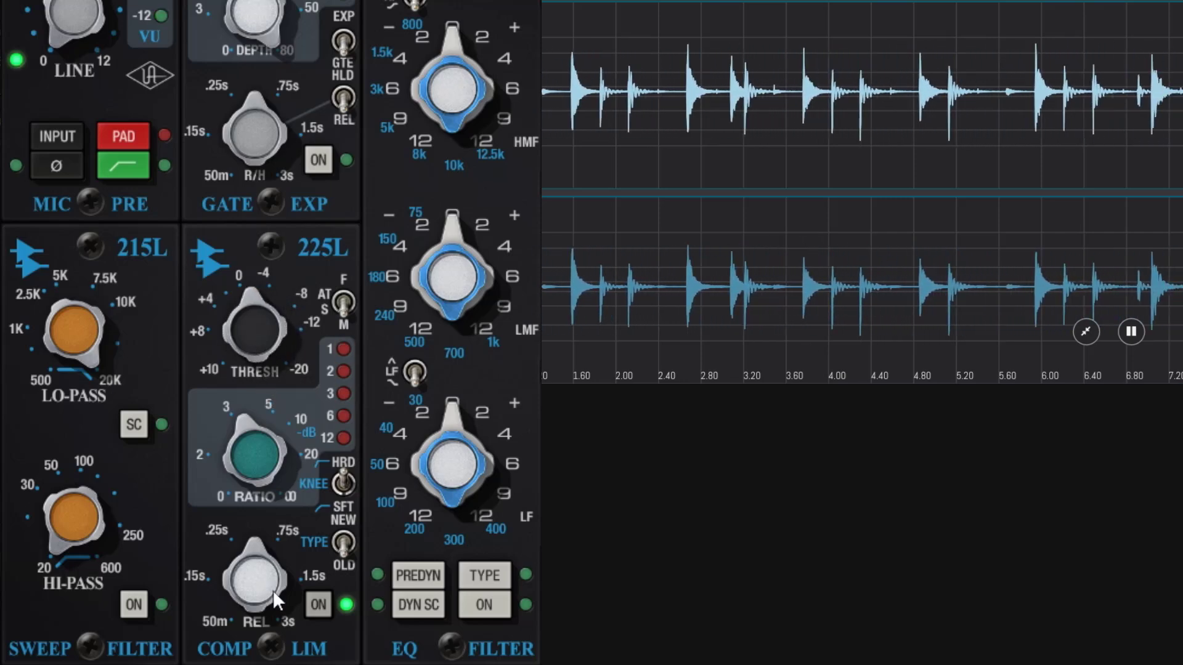
drag(225, 620, 226, 647)
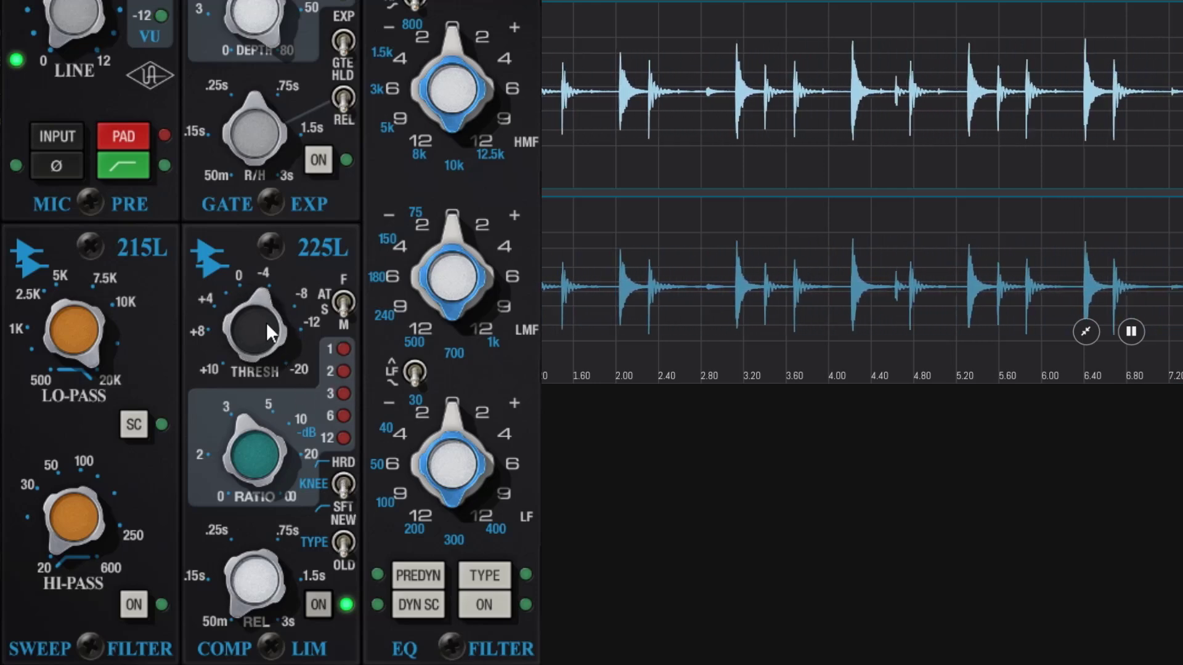
Try the 225L knee switch, then compress harder with the threshold just past -12 and the ratio between 10 and 20.
click(343, 487)
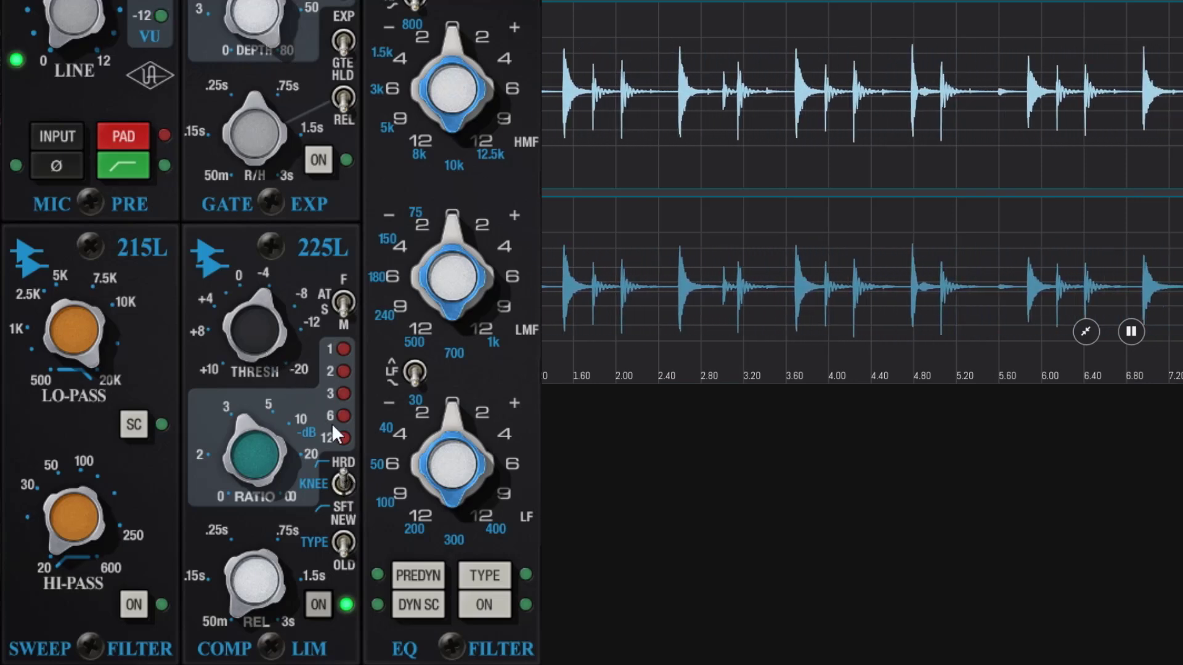
drag(267, 353, 268, 347)
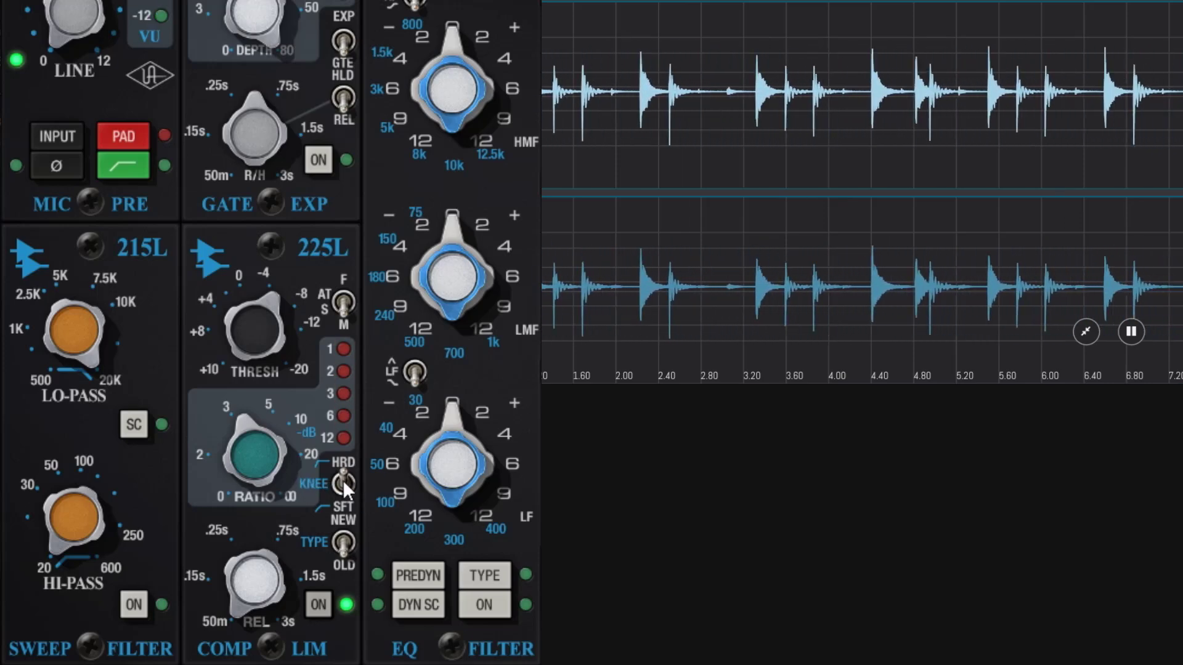
drag(225, 348, 275, 322)
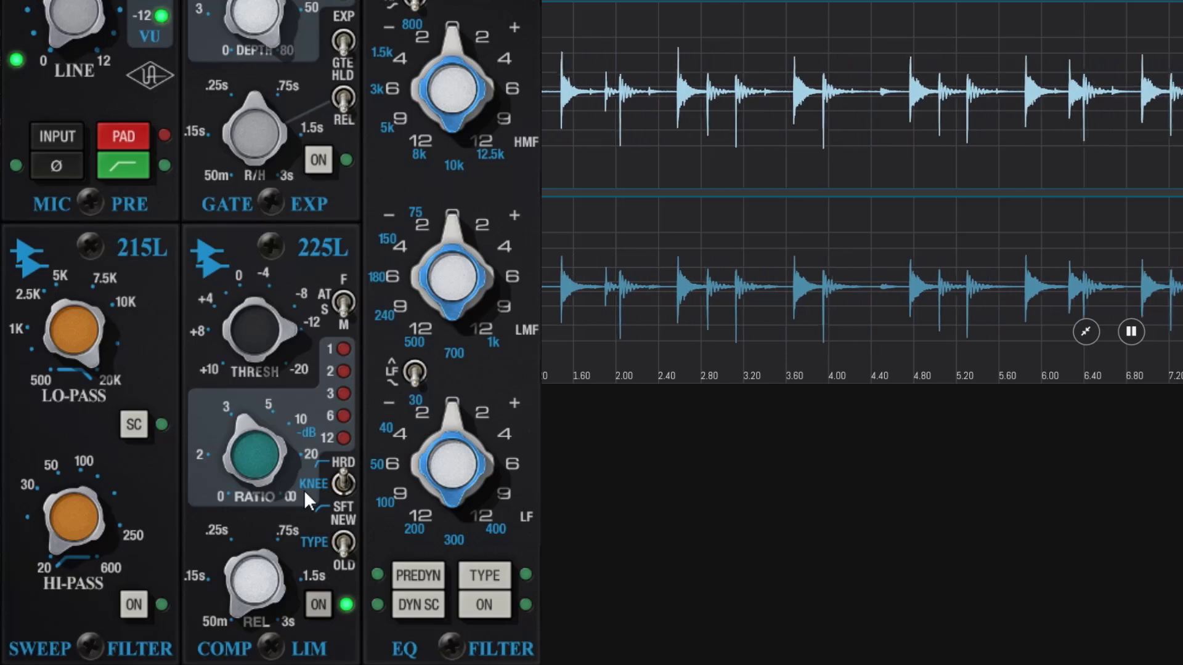
drag(277, 467, 274, 403)
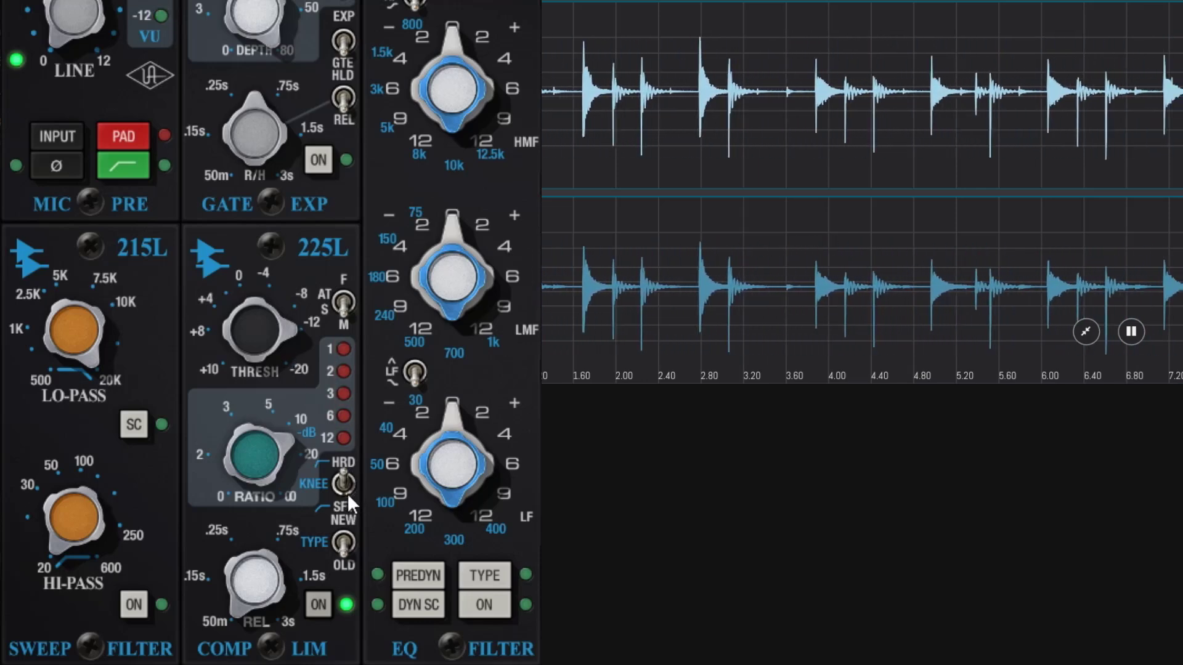
Ease the 225L compression back to a threshold just below 0 and a ratio slightly above 3.
drag(257, 334, 252, 369)
drag(247, 443, 256, 484)
drag(261, 363, 265, 405)
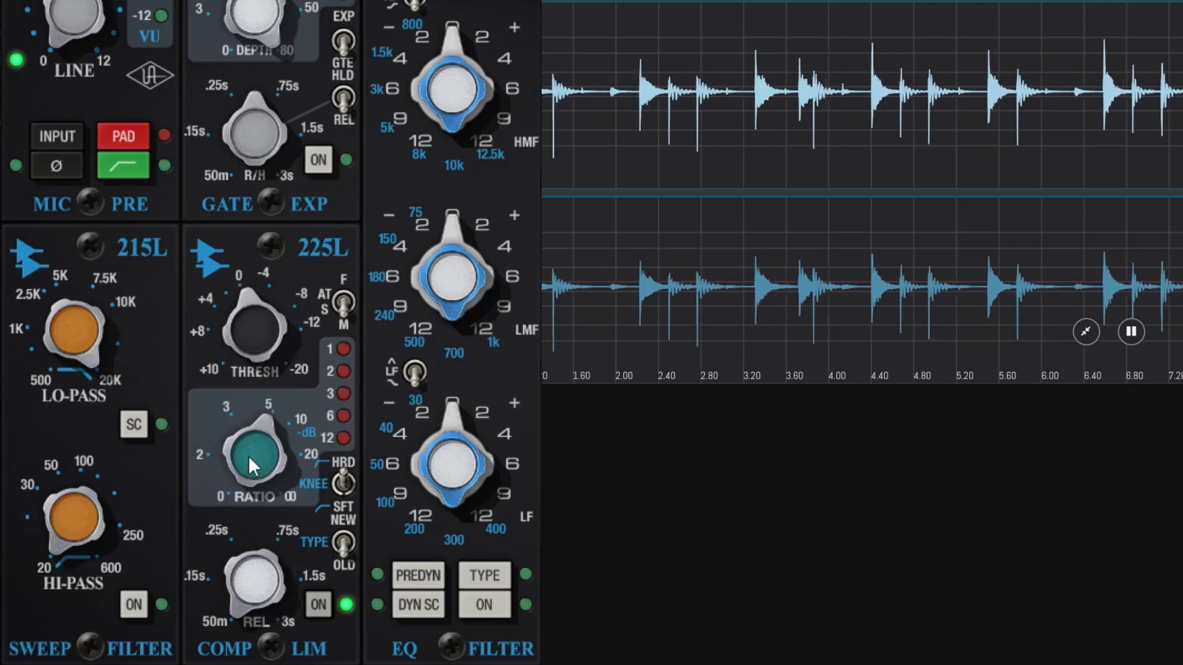
drag(248, 456, 255, 486)
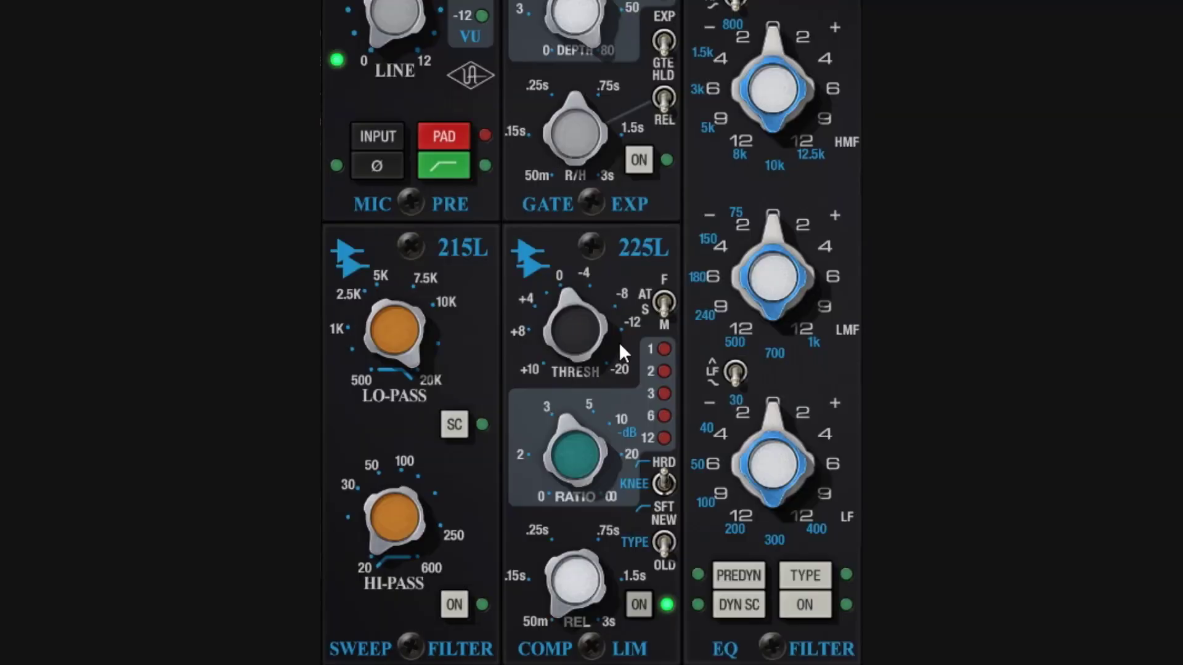
Switch the 225L attack to F, lower the threshold to about -10, and compare the compressor bypassed and active.
click(663, 295)
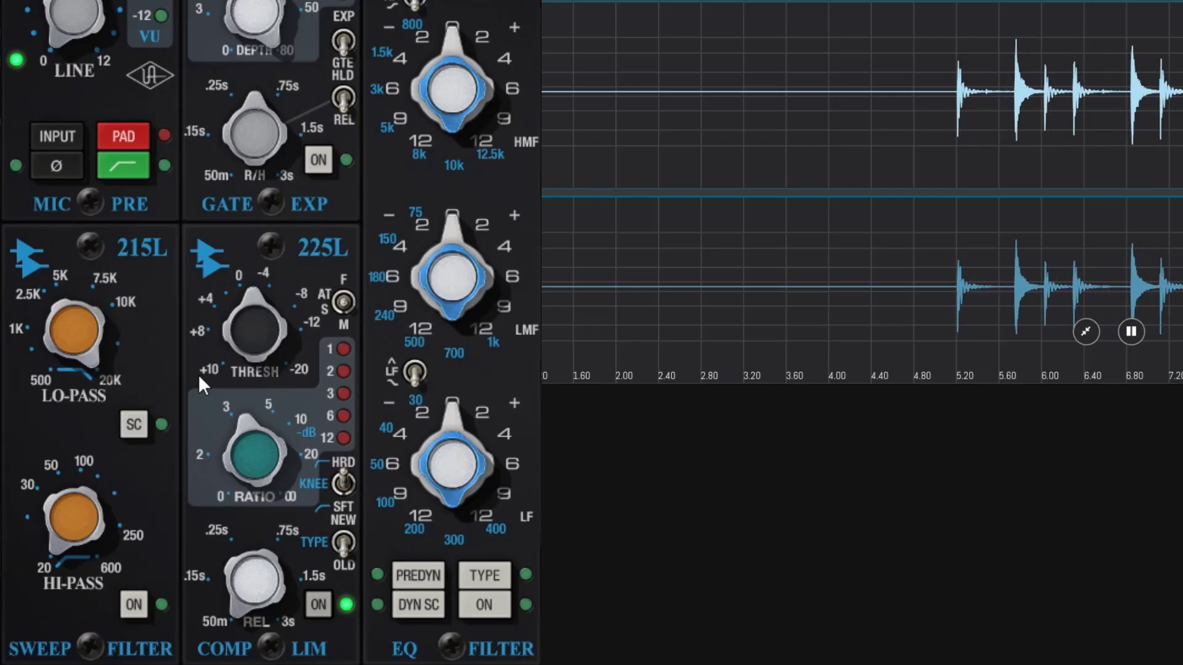
click(333, 300)
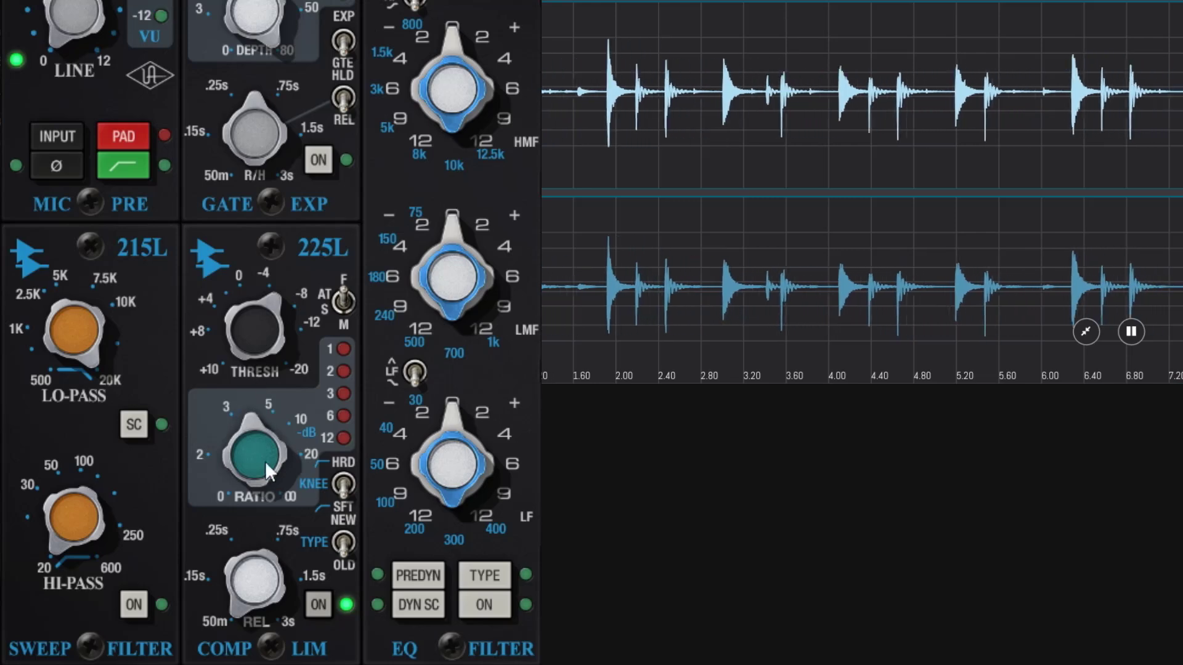
scroll(267, 349, up, 3)
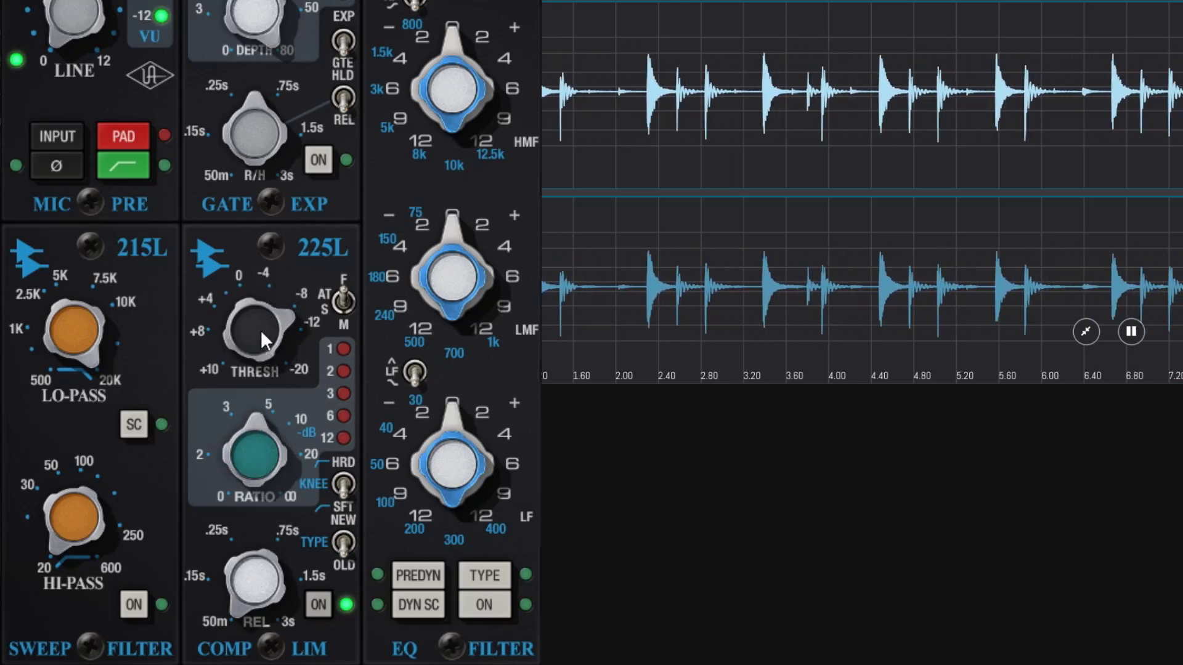
click(324, 600)
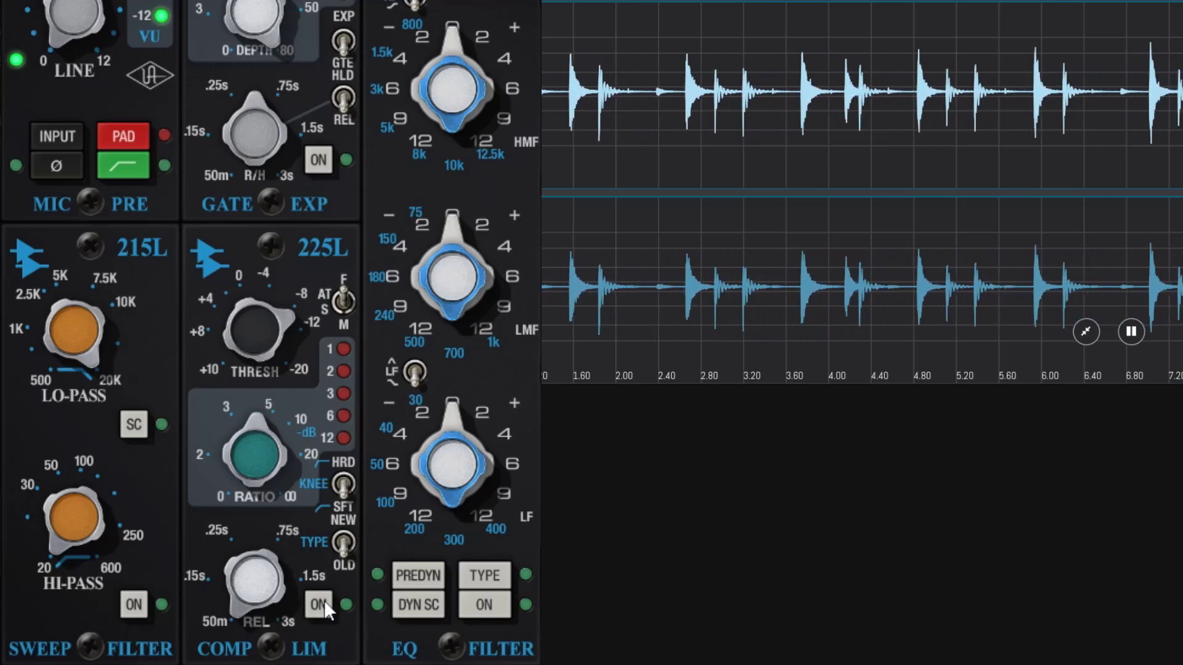
click(325, 599)
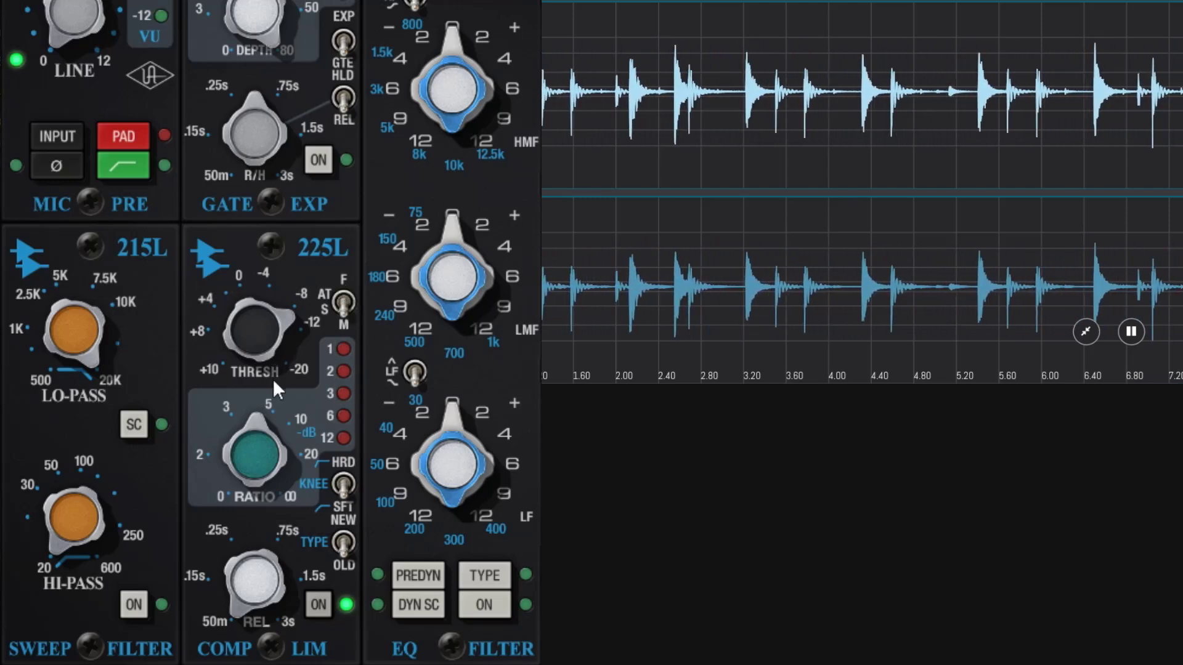
Audition the 225L ratio at about 5 with the attack at F, then set the ratio to about 3 and the threshold near 0.
drag(251, 454, 281, 476)
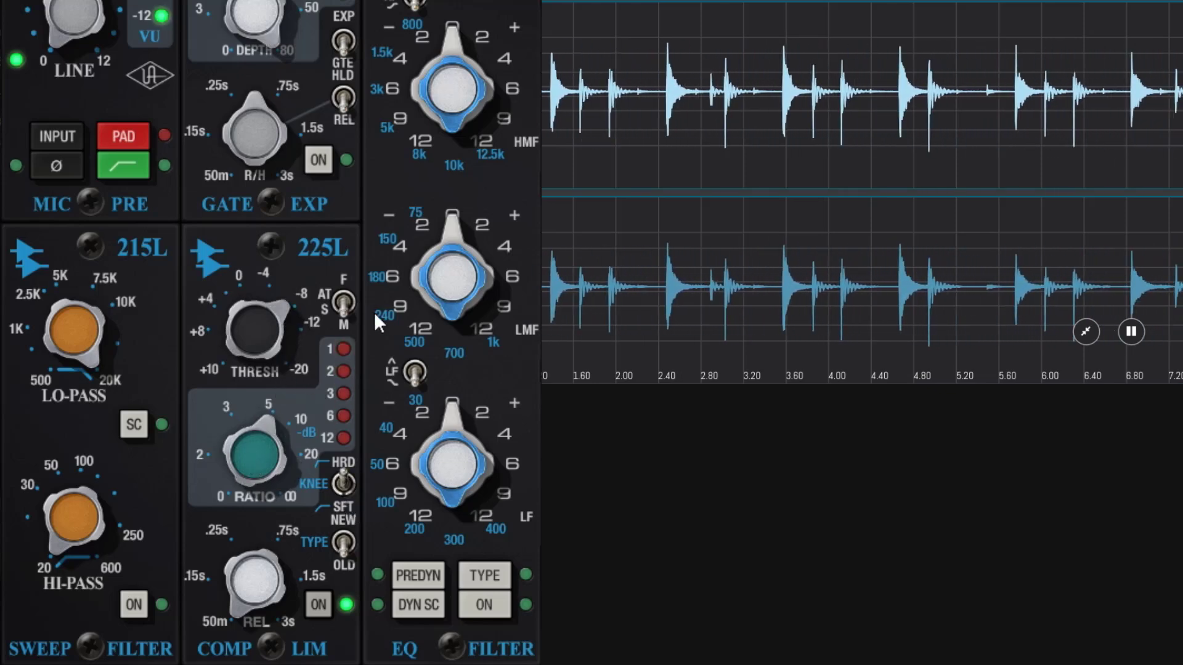
click(342, 301)
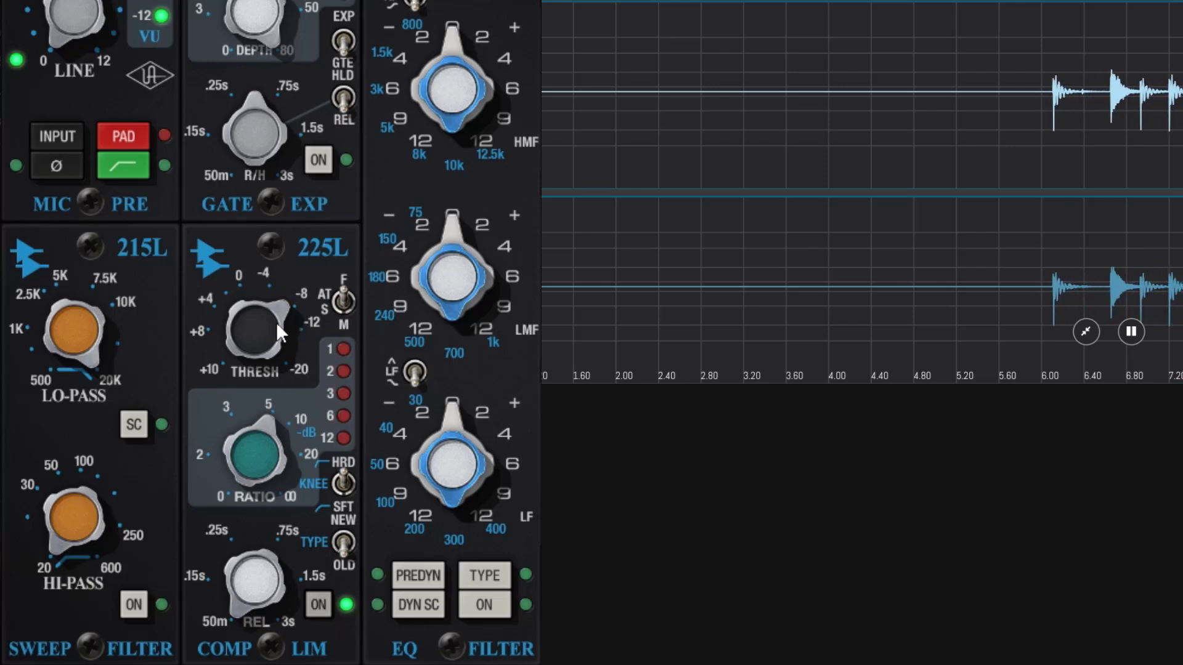
drag(263, 346, 266, 330)
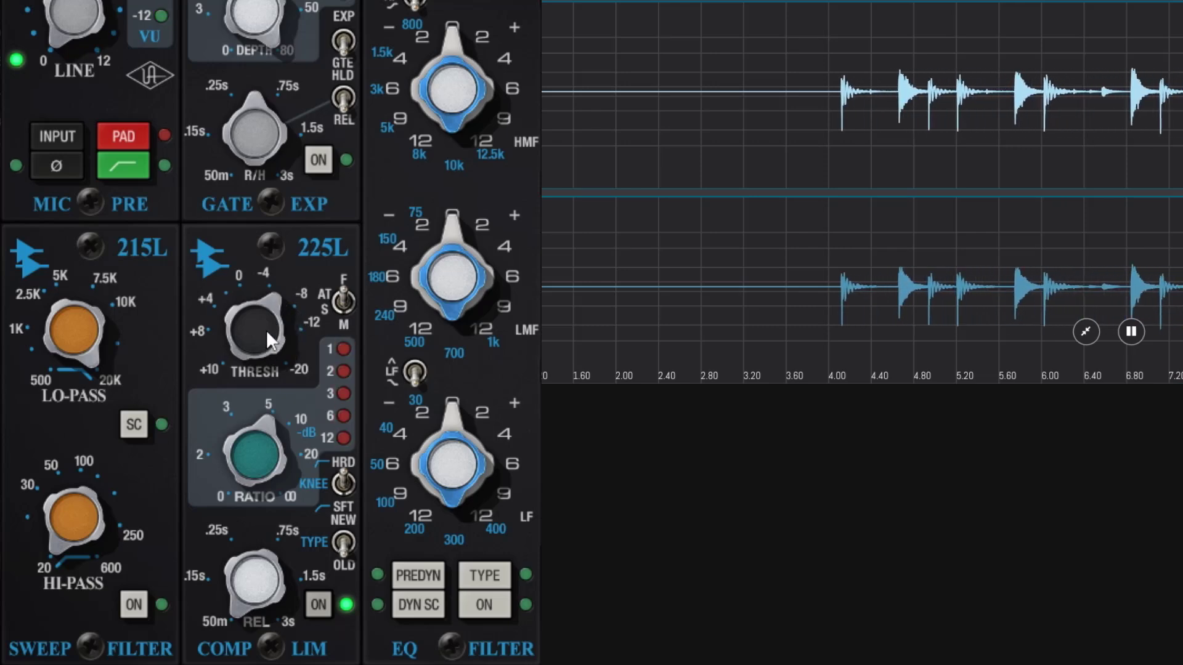
scroll(266, 330, down, 1)
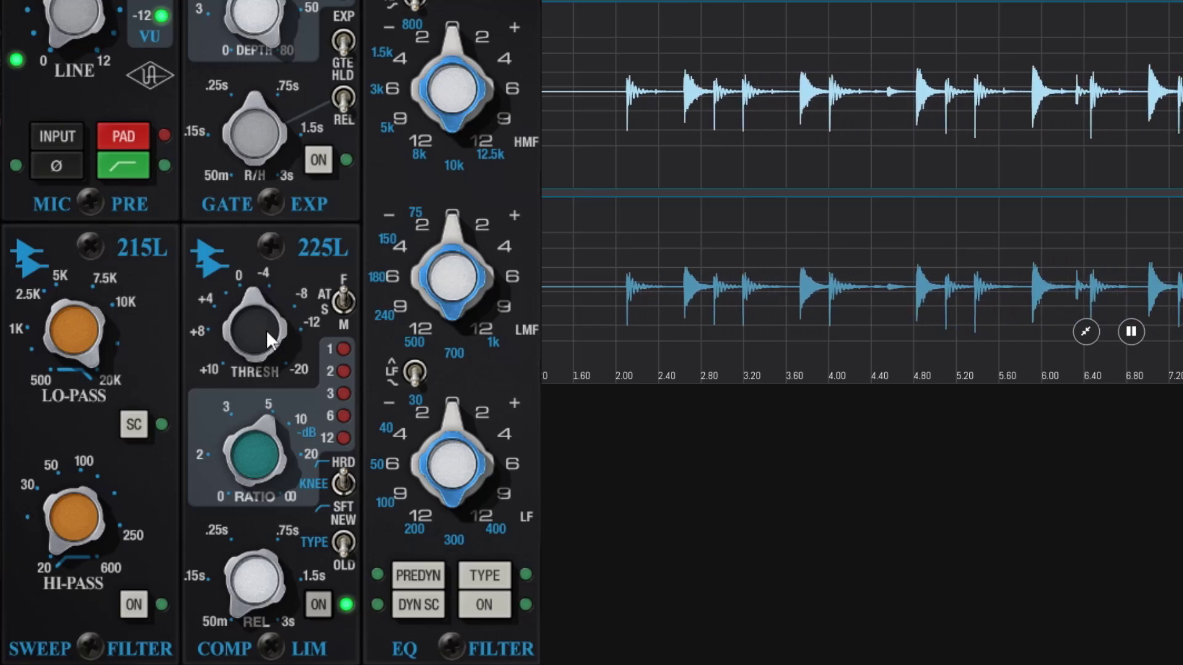
scroll(259, 453, down, 2)
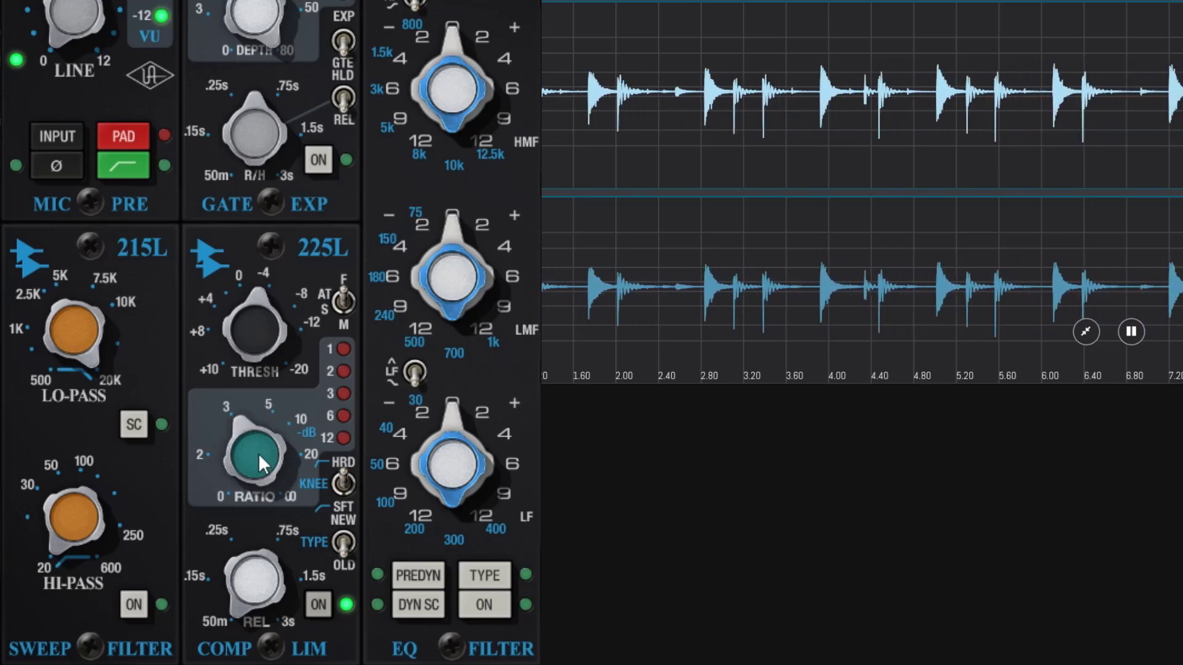
scroll(249, 334, down, 3)
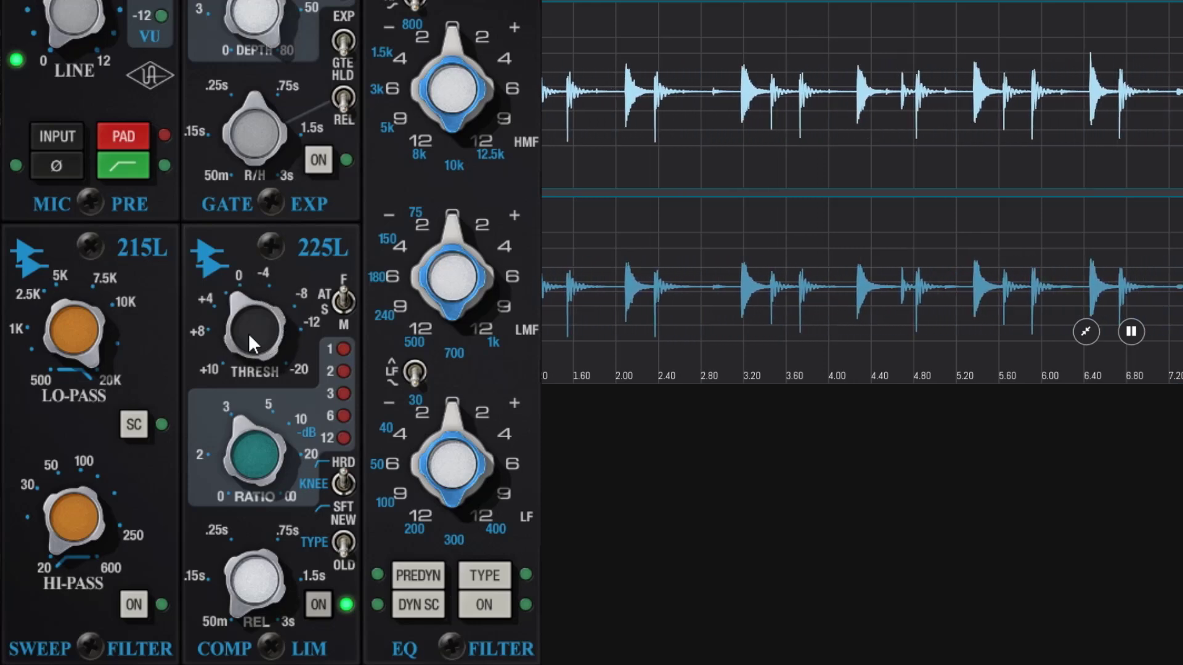
Compare the 225L bypassed and active, lower its threshold to about -4, and set the attack to M.
click(319, 602)
scroll(267, 334, up, 4)
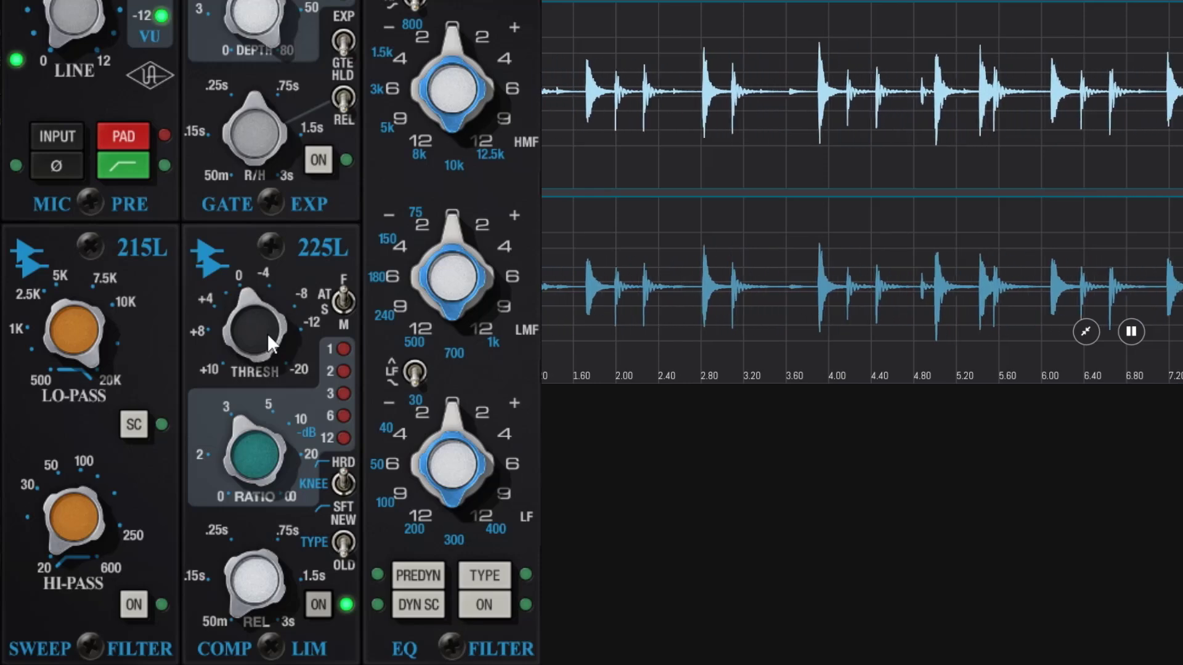
click(322, 607)
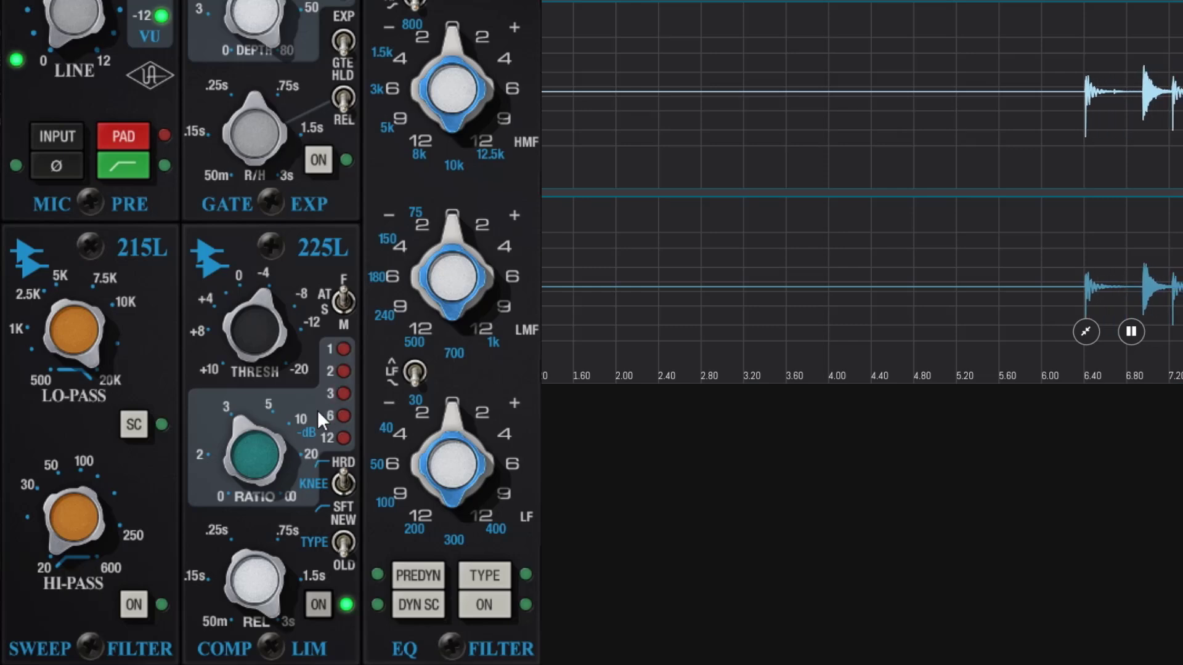
click(341, 298)
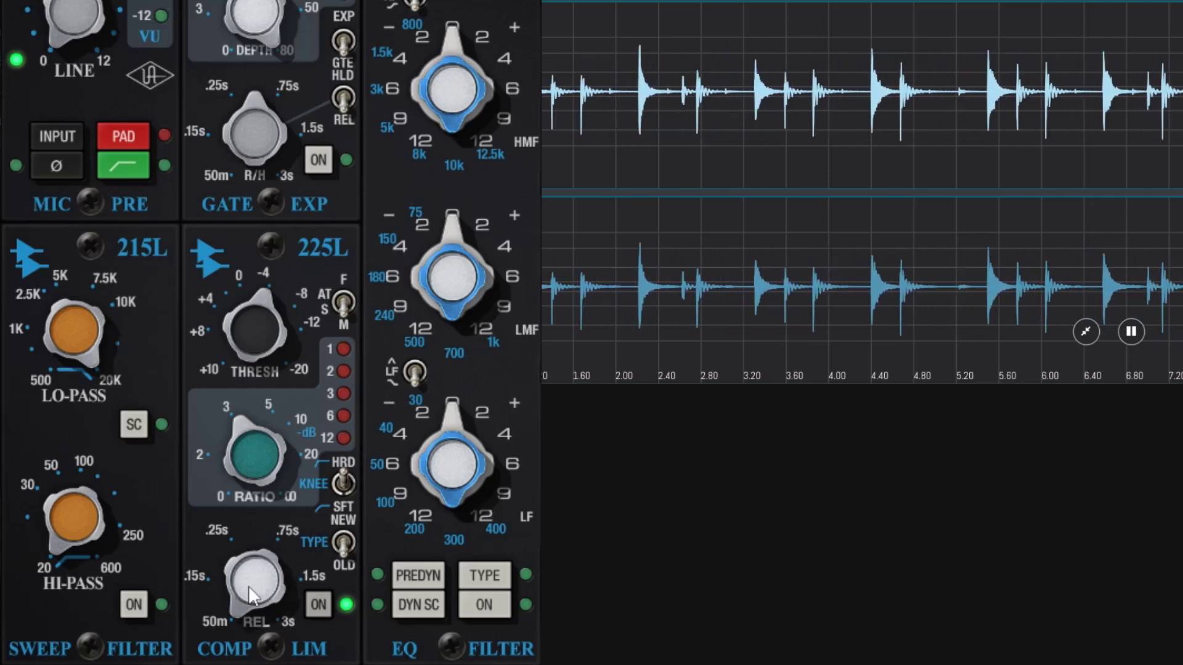
Sweep the 225L release up to near 3 s, shorten it again, and toggle the compressor's NEW/OLD type switch.
drag(249, 585, 295, 340)
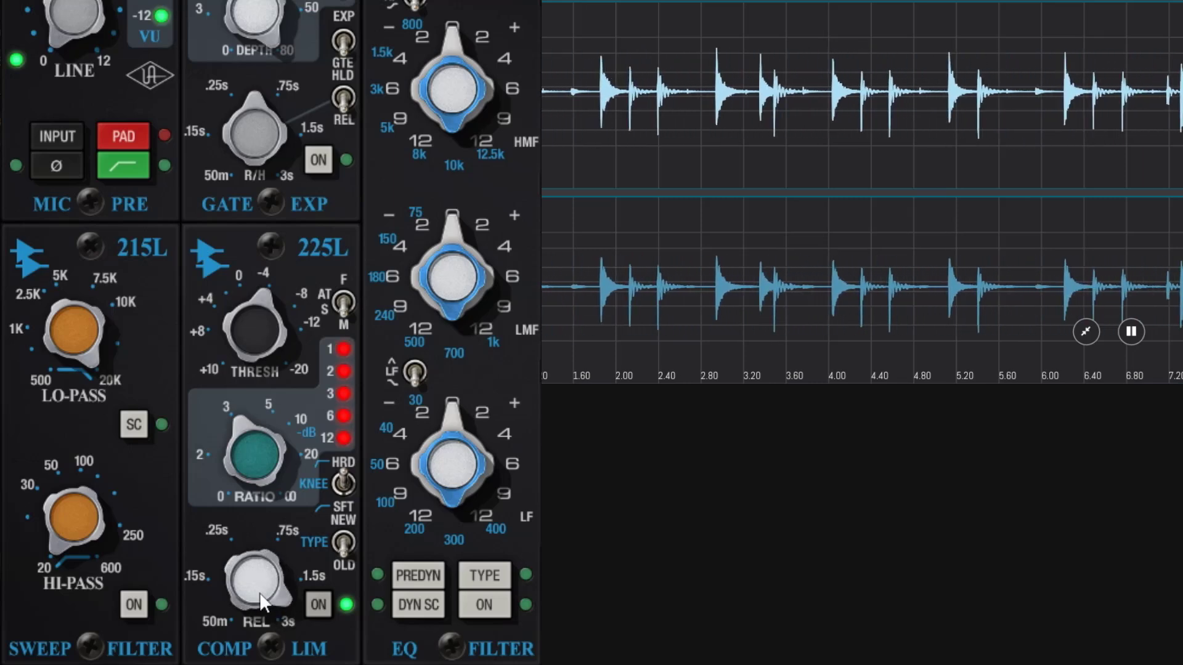
drag(259, 593, 260, 641)
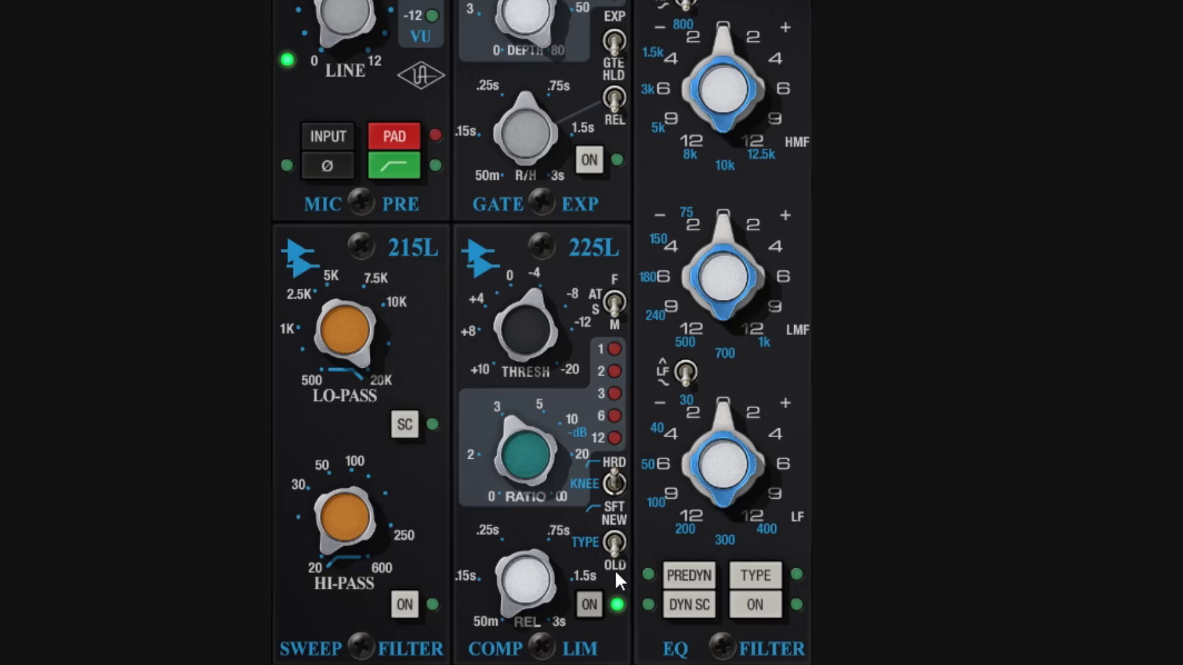
click(614, 568)
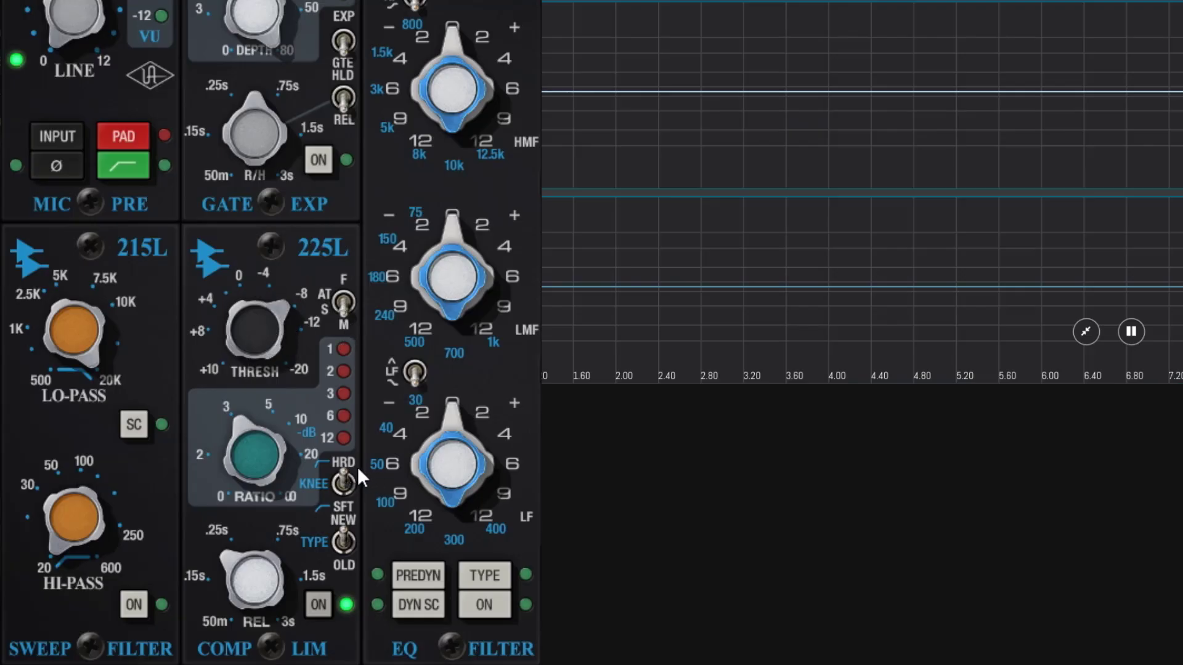
Fine-tune the 225L release, raise its ratio to between 3 and 5, and lower the threshold to near -12.
drag(257, 567, 247, 570)
scroll(253, 445, up, 1)
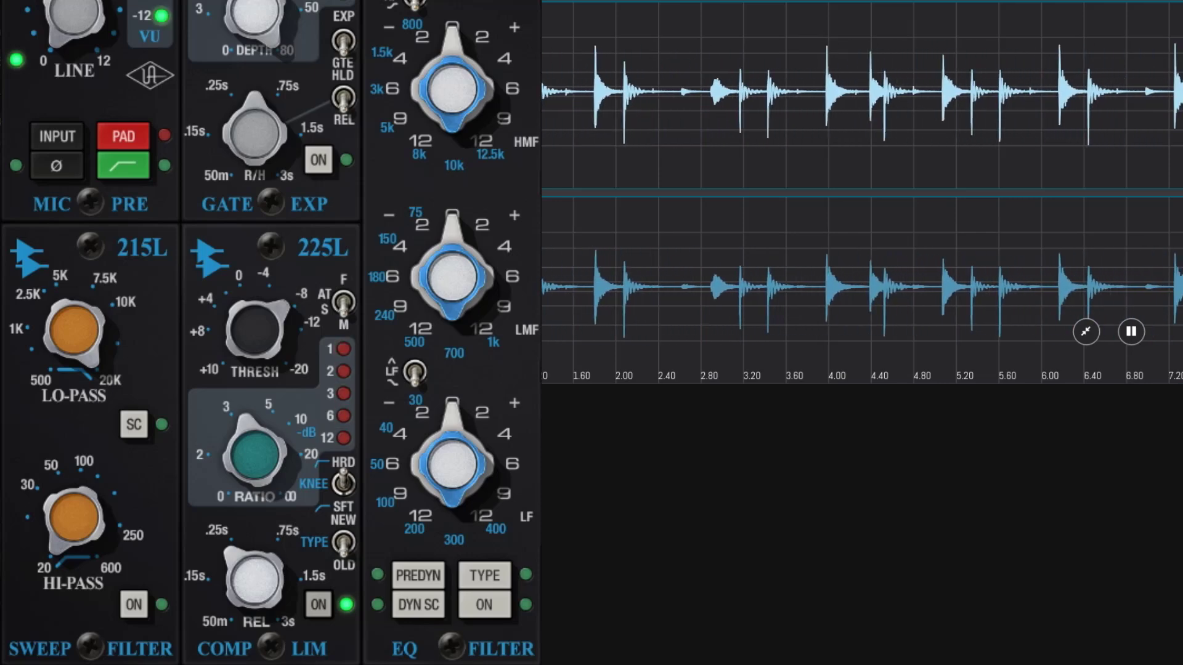
drag(229, 332, 238, 327)
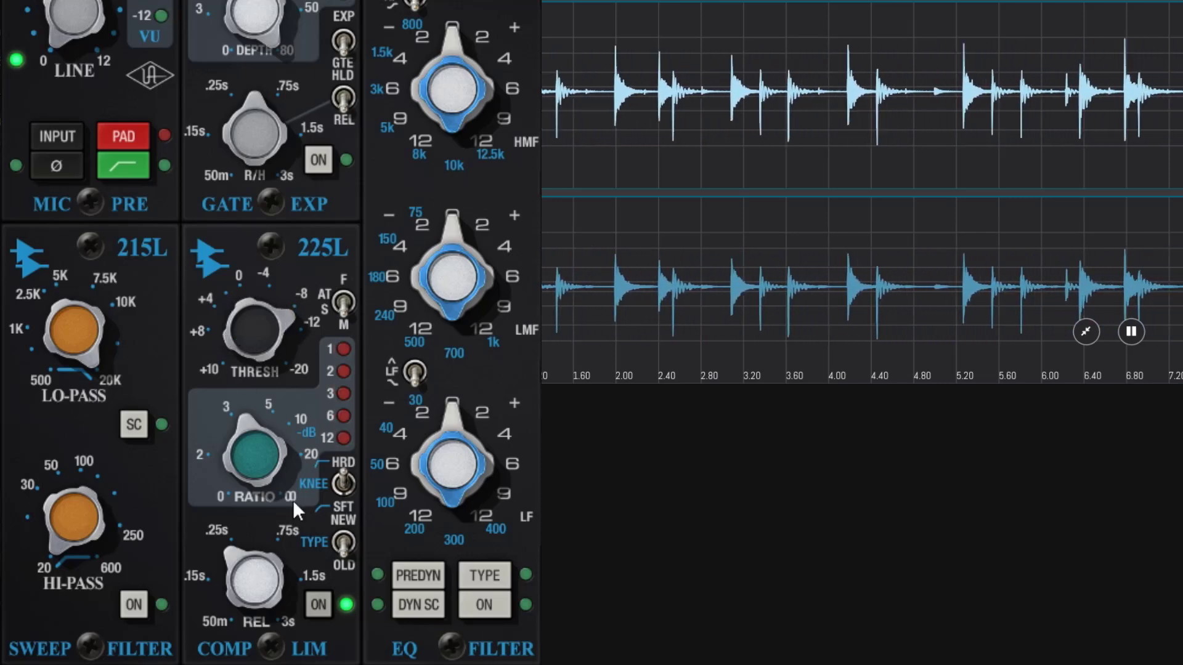
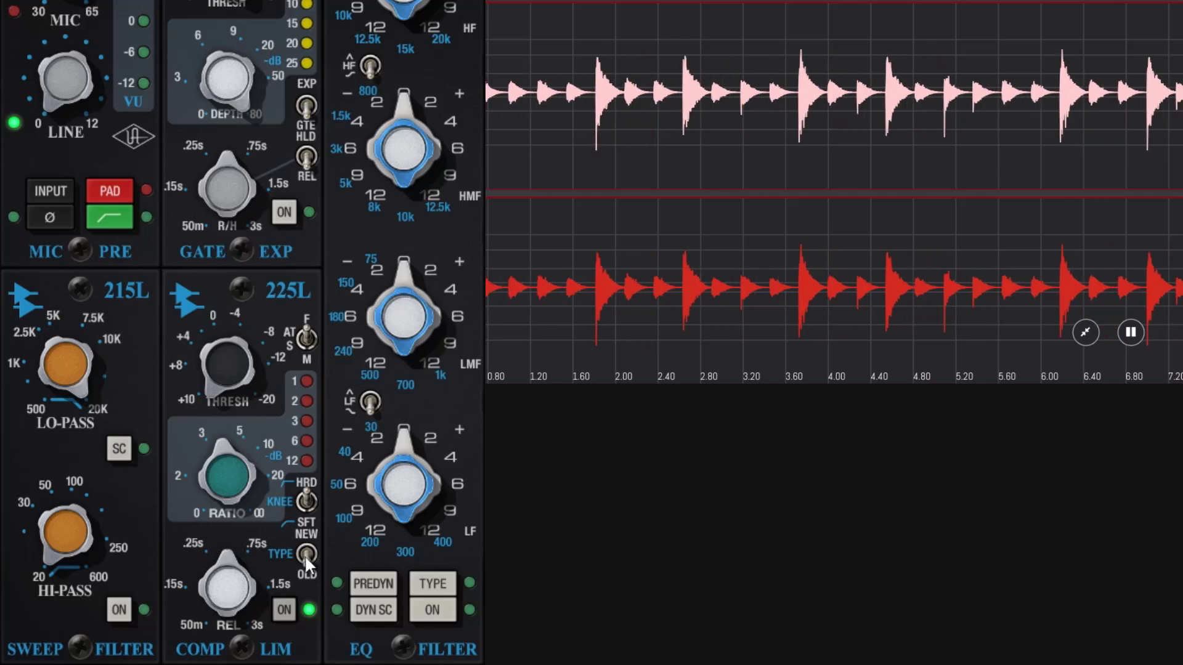
Set the 225L release to about 50m and the ratio to infinity, and compare the compressor bypassed and active.
drag(234, 617, 233, 628)
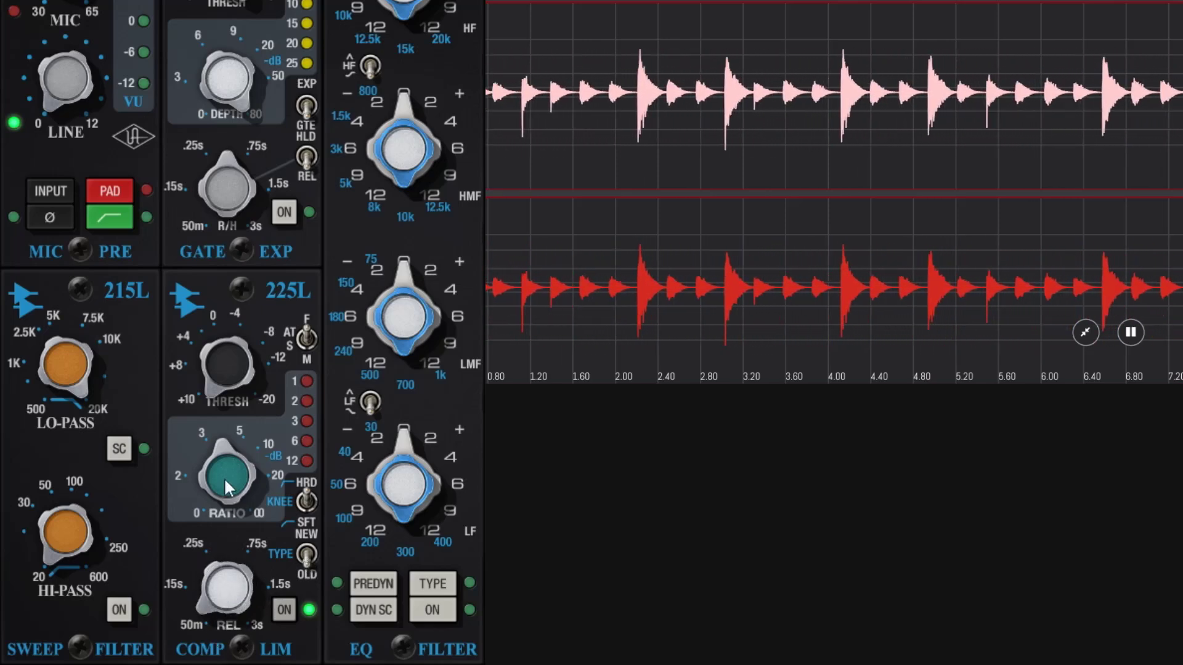
scroll(225, 480, up, 10)
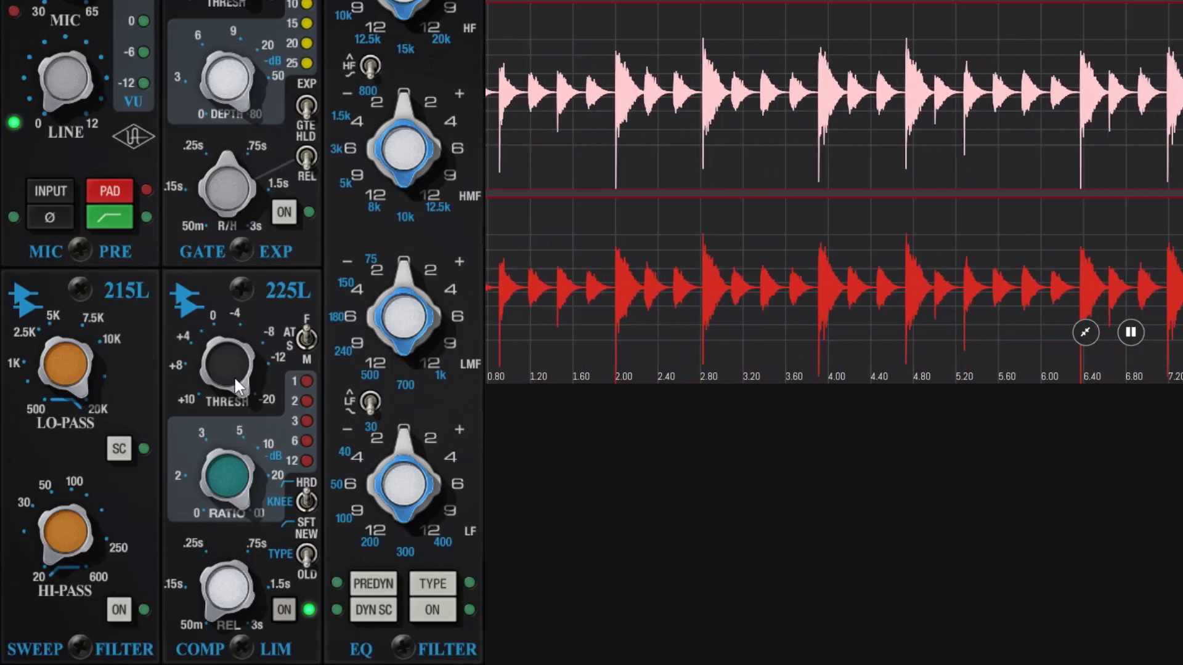
click(283, 610)
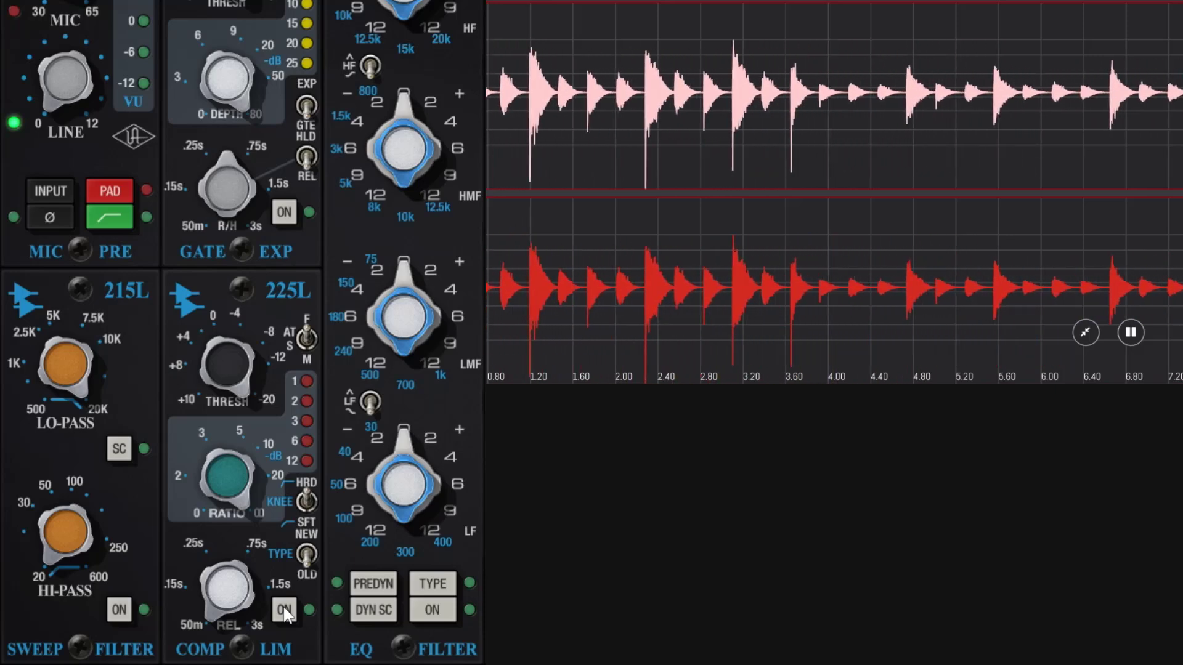
click(284, 610)
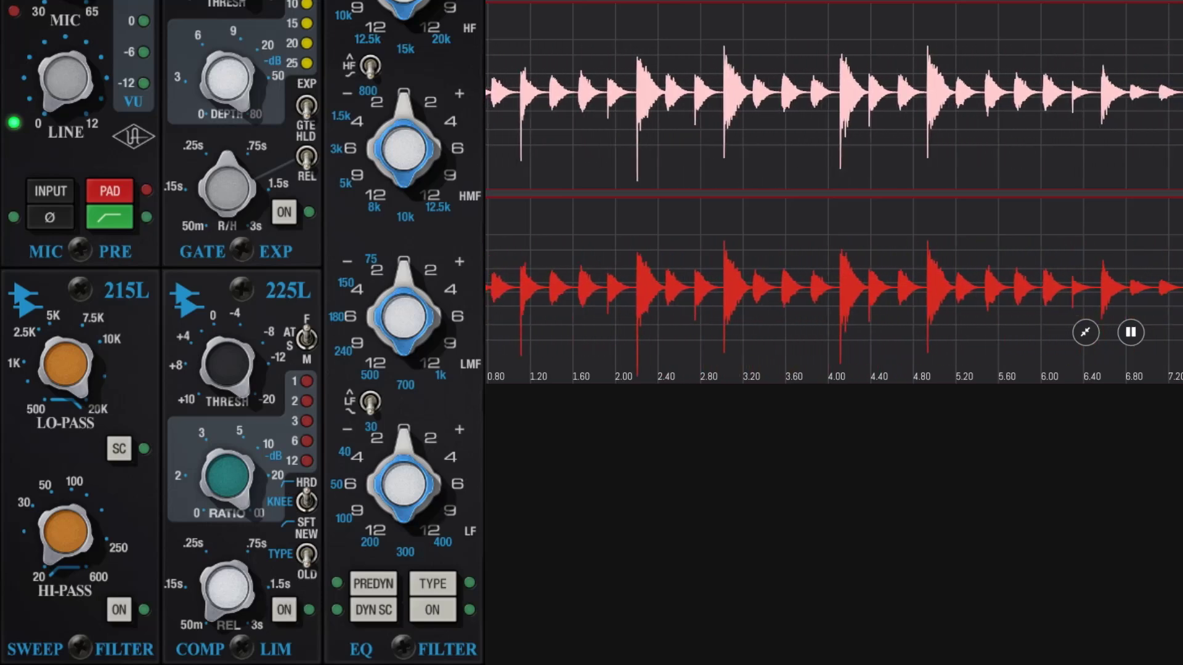
click(284, 610)
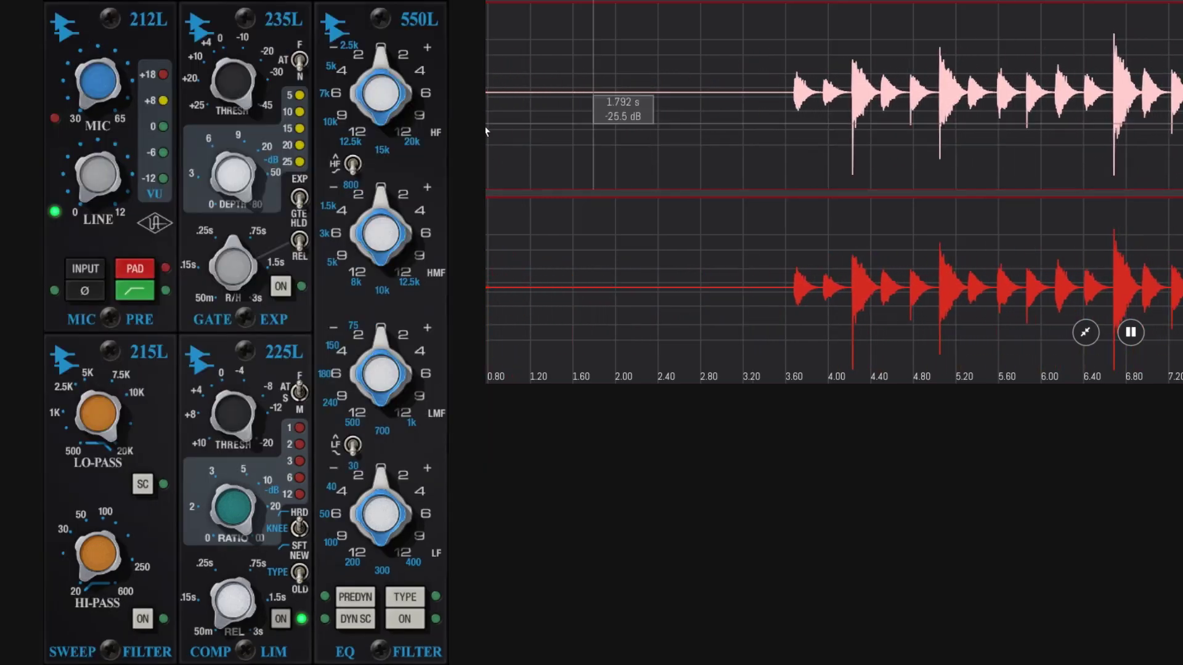
Switch the 212L preamp to the mic input with the pad engaged and adjust its mic gain.
click(85, 270)
click(136, 274)
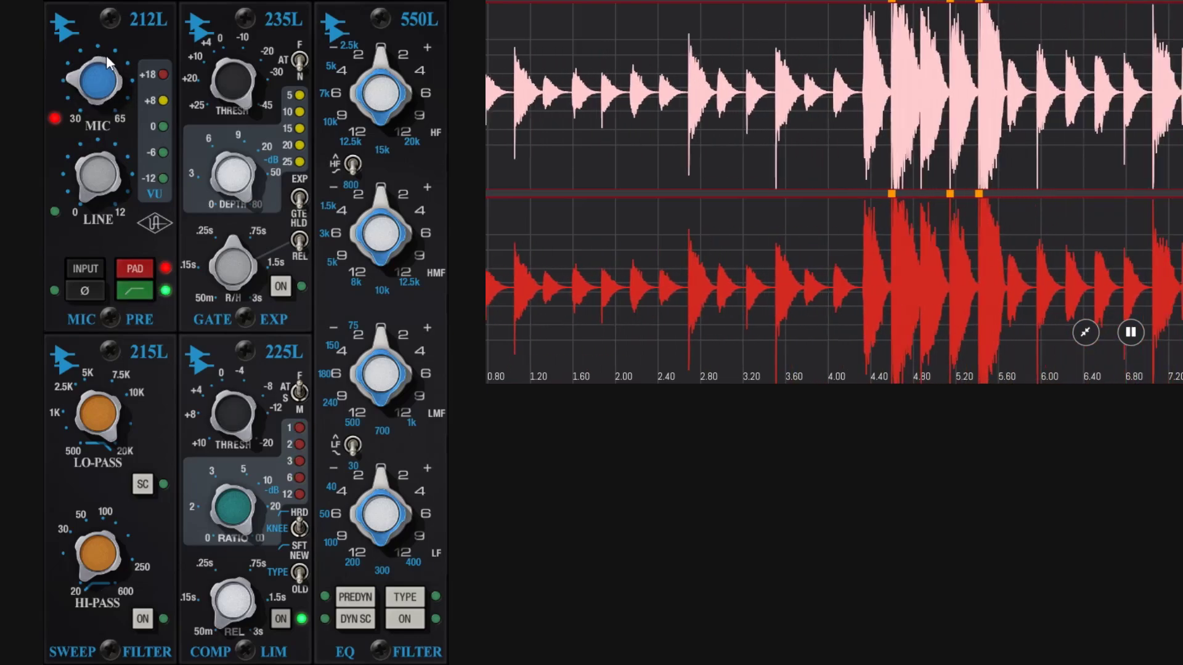
drag(107, 55, 119, 49)
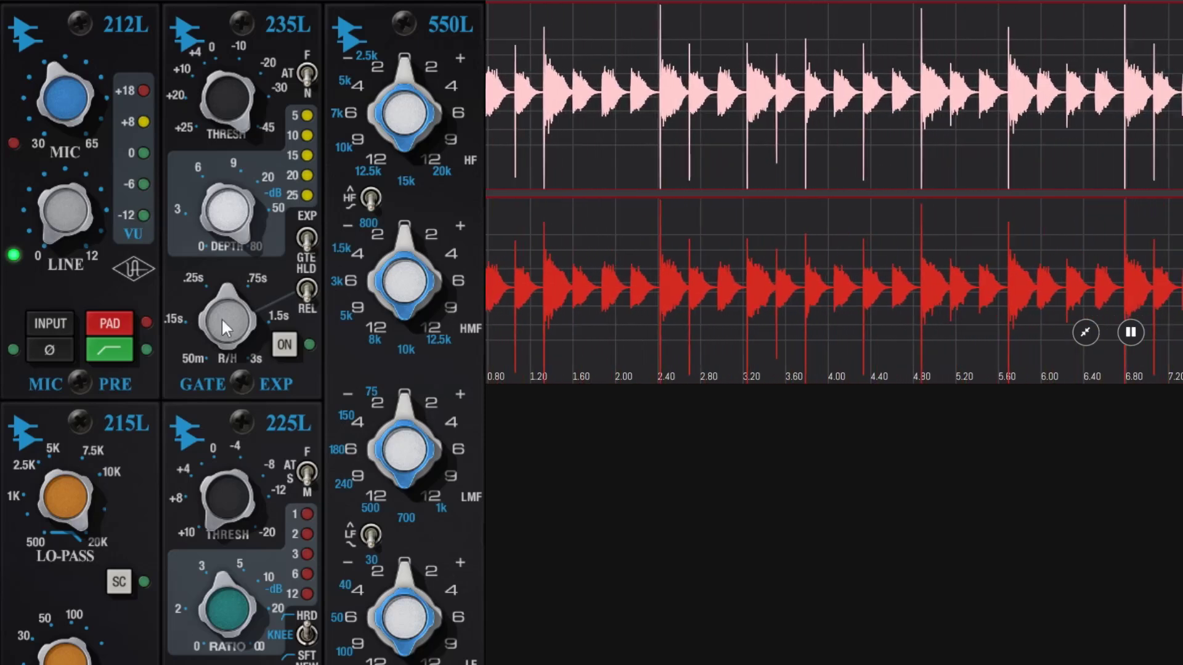
Toggle the 235L's EXP/GTE mode switch and set its threshold to about -35.
click(311, 226)
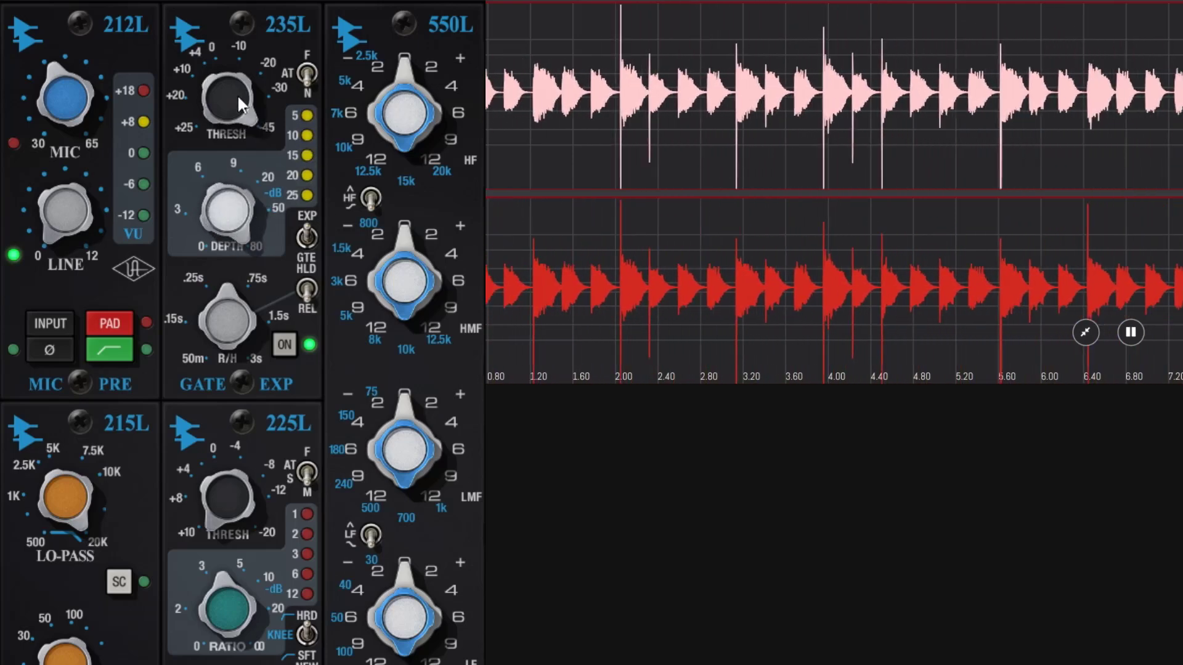
scroll(238, 94, up, 3)
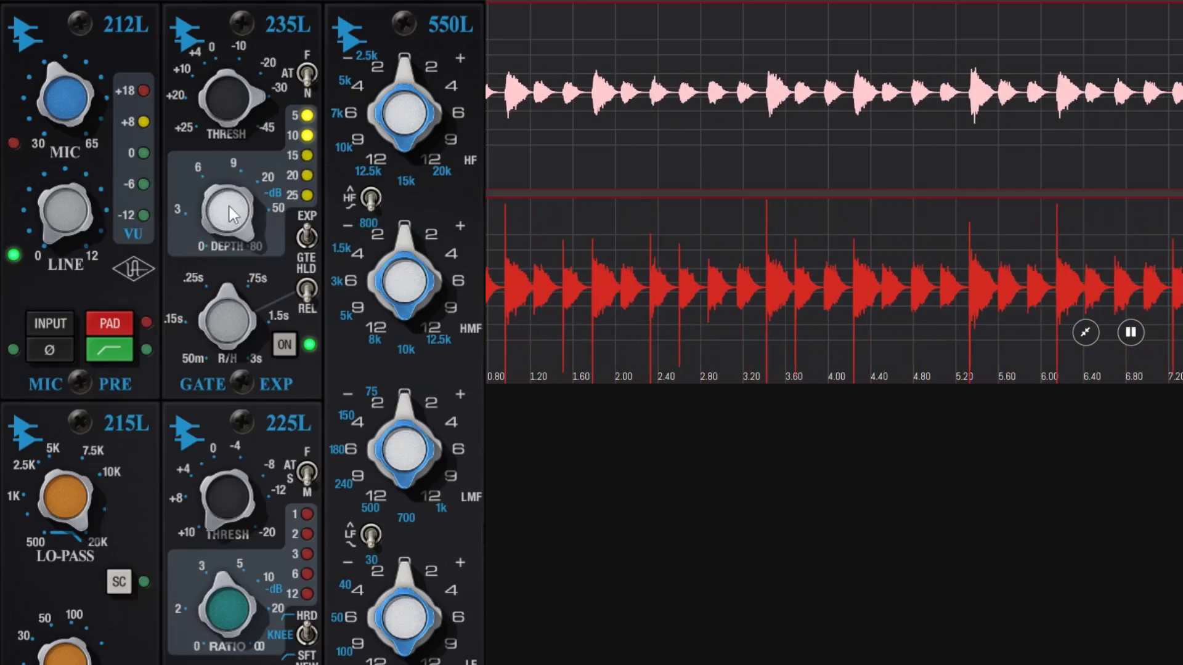
Sweep the 235L depth from 80 down to between 6 and 9, then raise it again.
scroll(229, 207, down, 4)
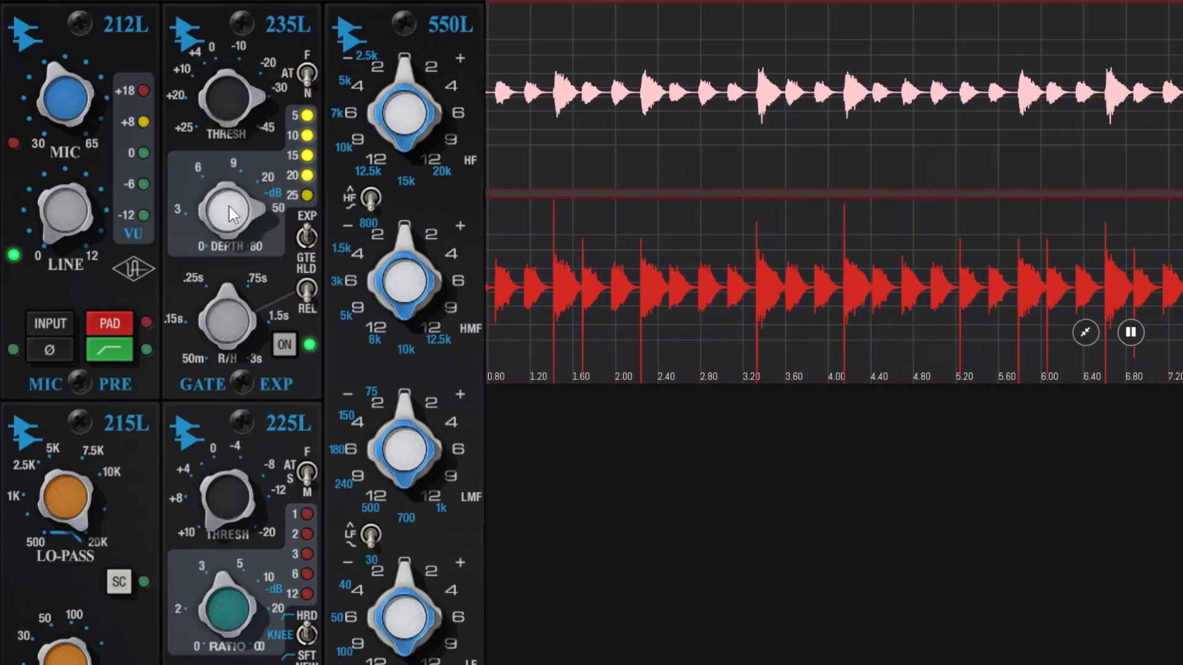
scroll(229, 205, down, 3)
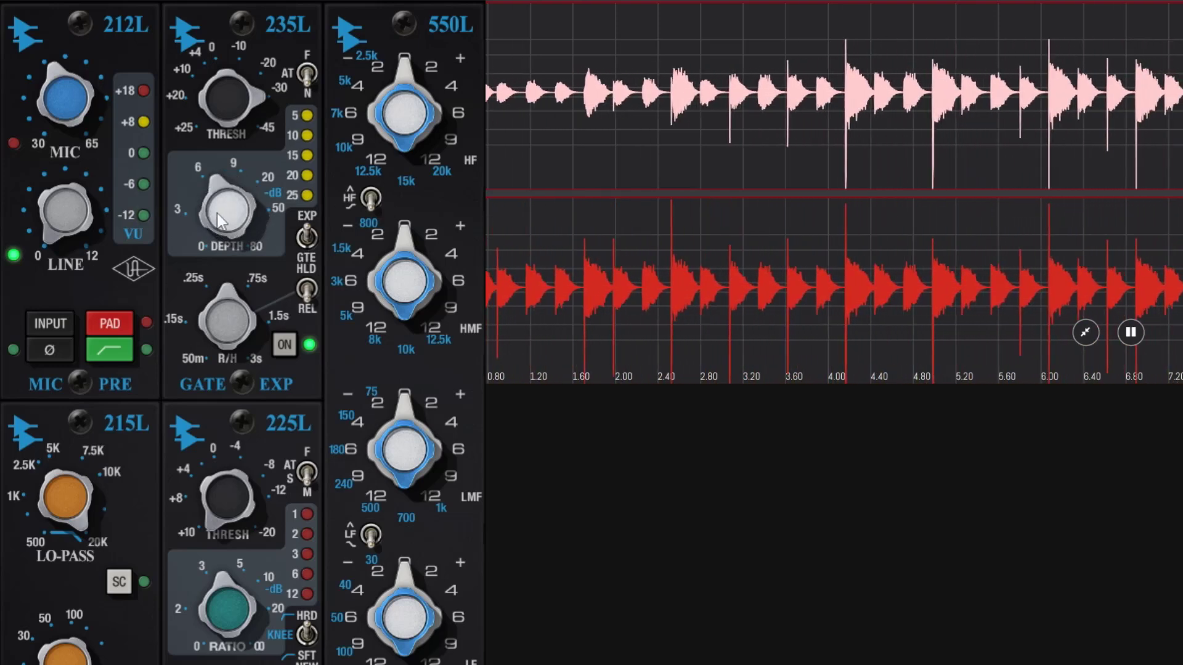
scroll(217, 213, up, 3)
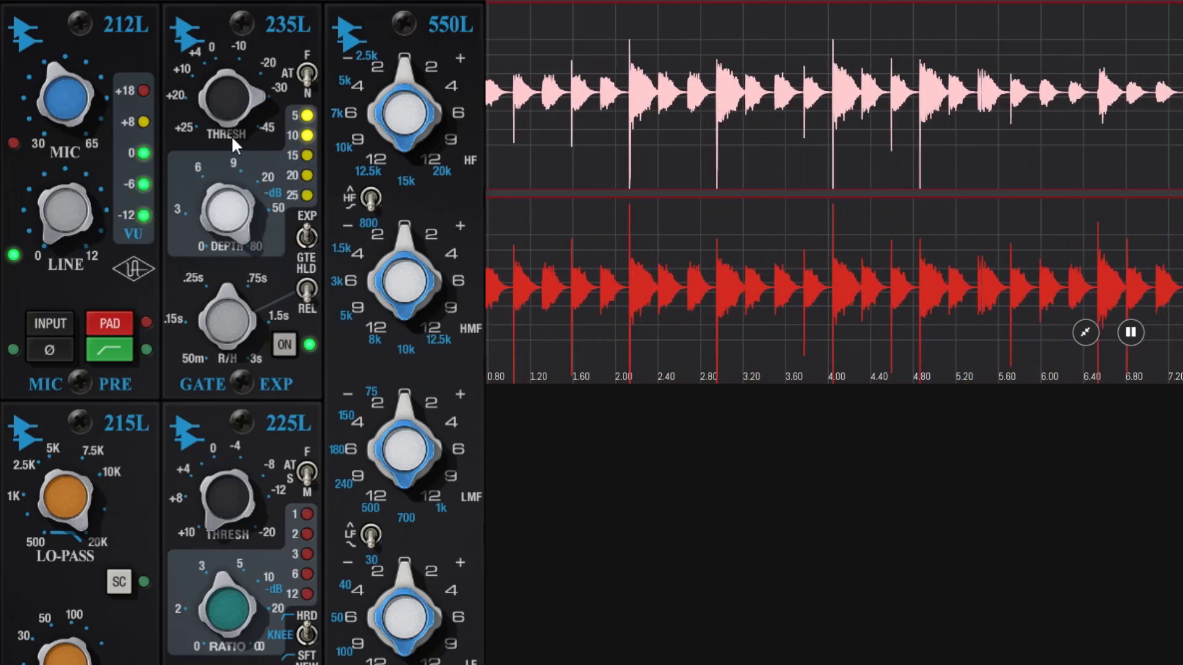
Sweep the 235L threshold up to about -15, then bring it back down to around -40.
scroll(234, 108, down, 2)
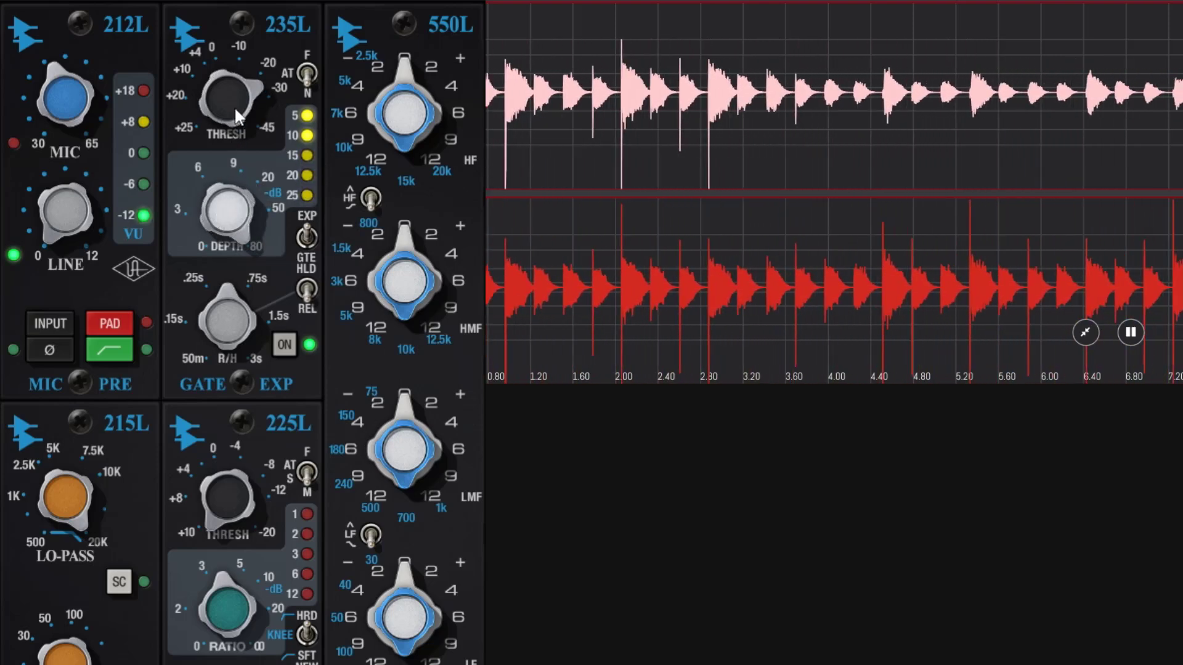
scroll(234, 107, down, 2)
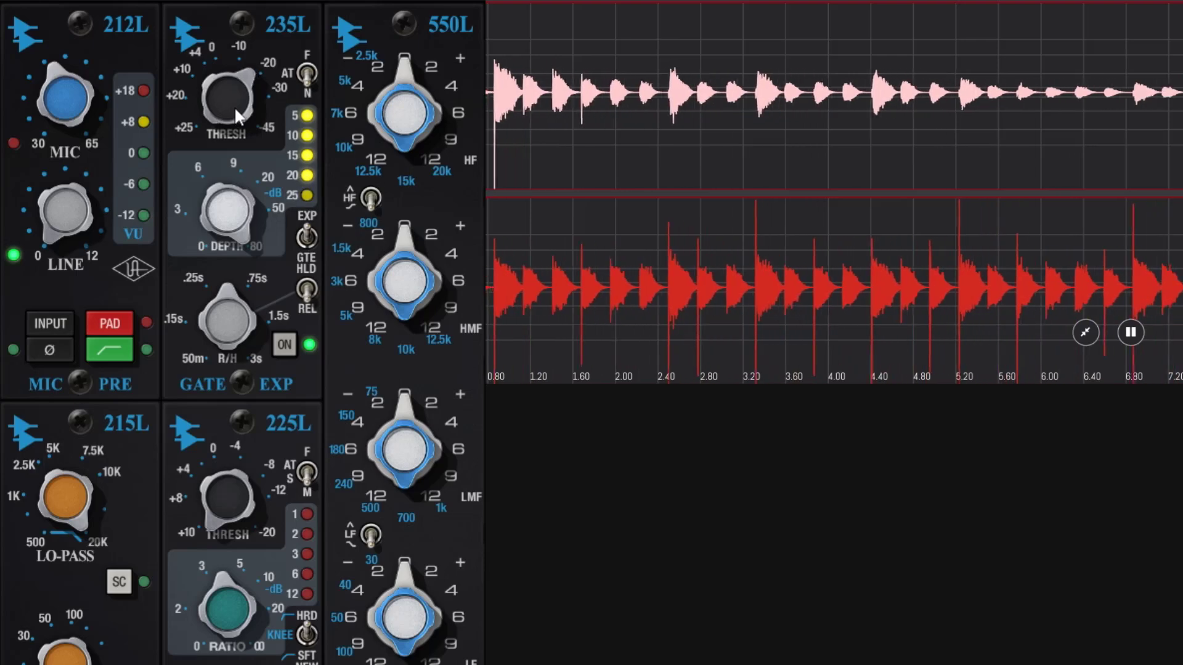
scroll(234, 106, up, 1)
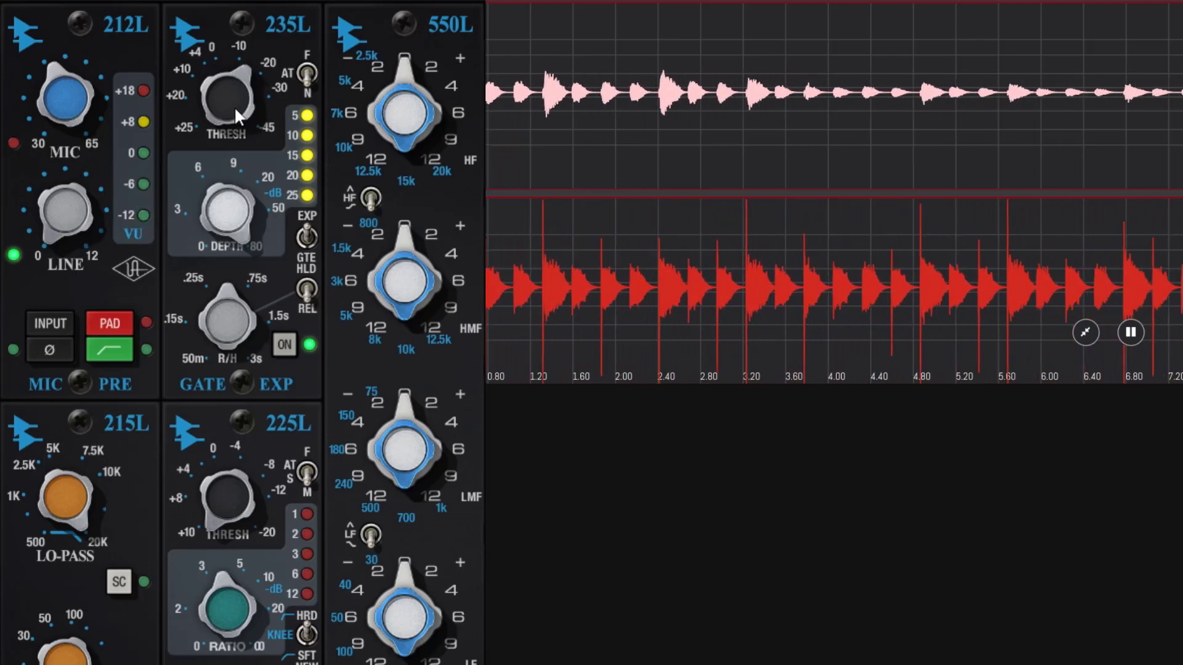
scroll(234, 107, up, 2)
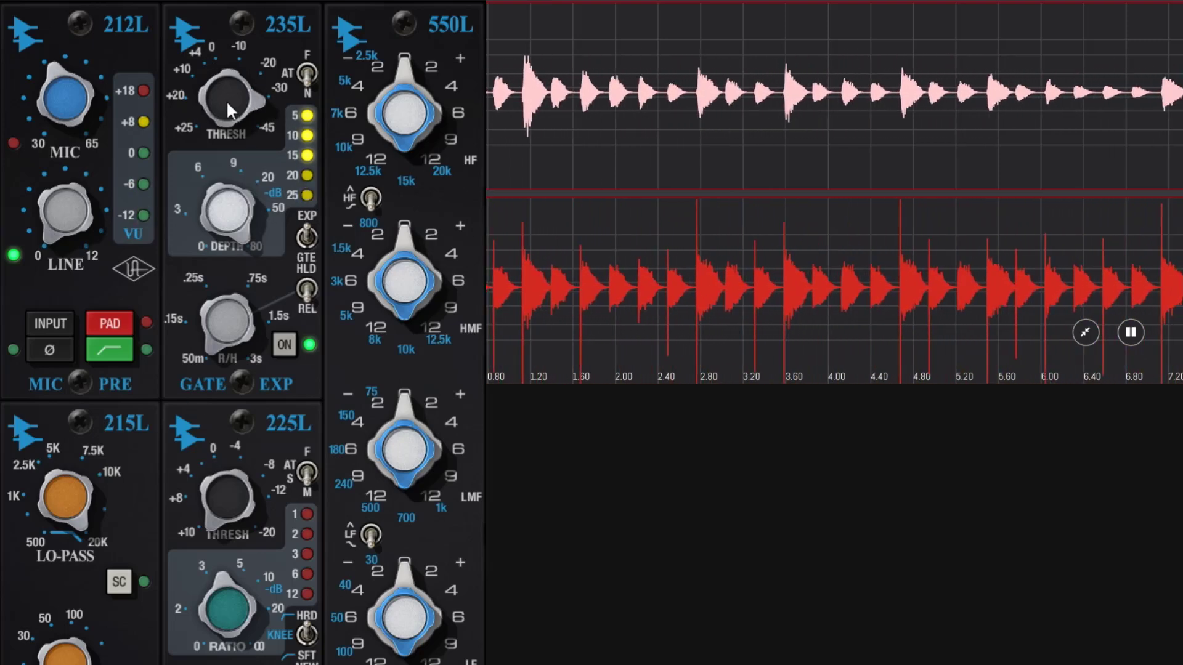
drag(226, 100, 226, 101)
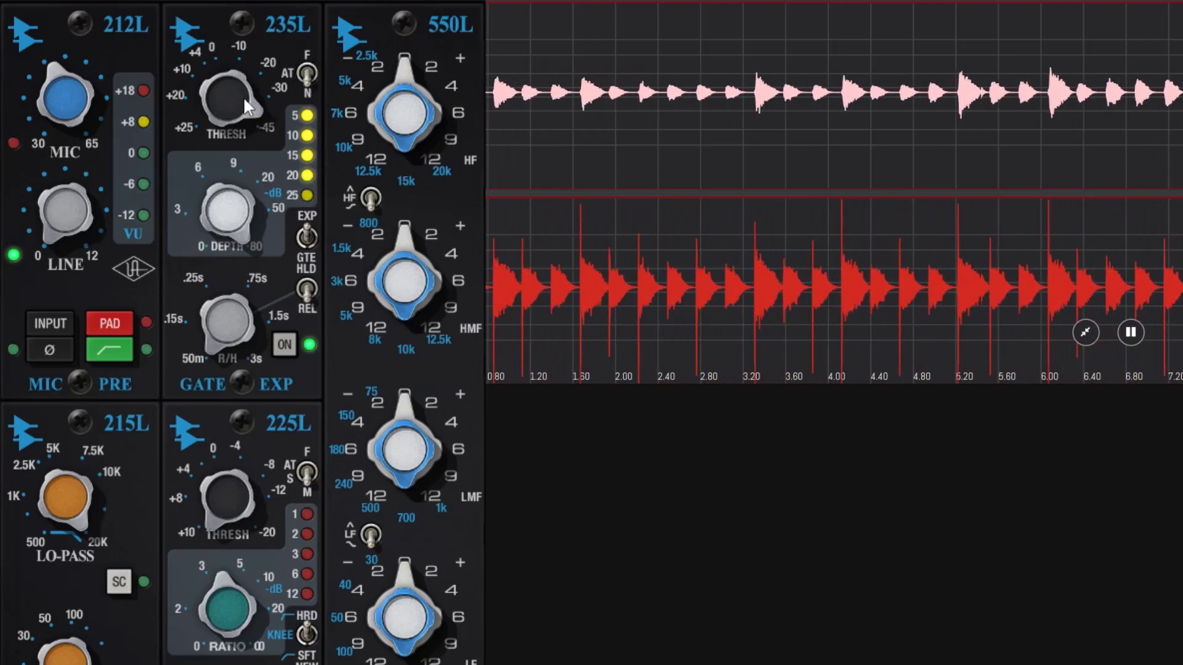
Audition the 235L attack at F with the threshold around -35, then return the attack to N.
click(308, 75)
mouse_move(231, 104)
mouse_down()
mouse_move(231, 93)
mouse_move(232, 103)
mouse_up()
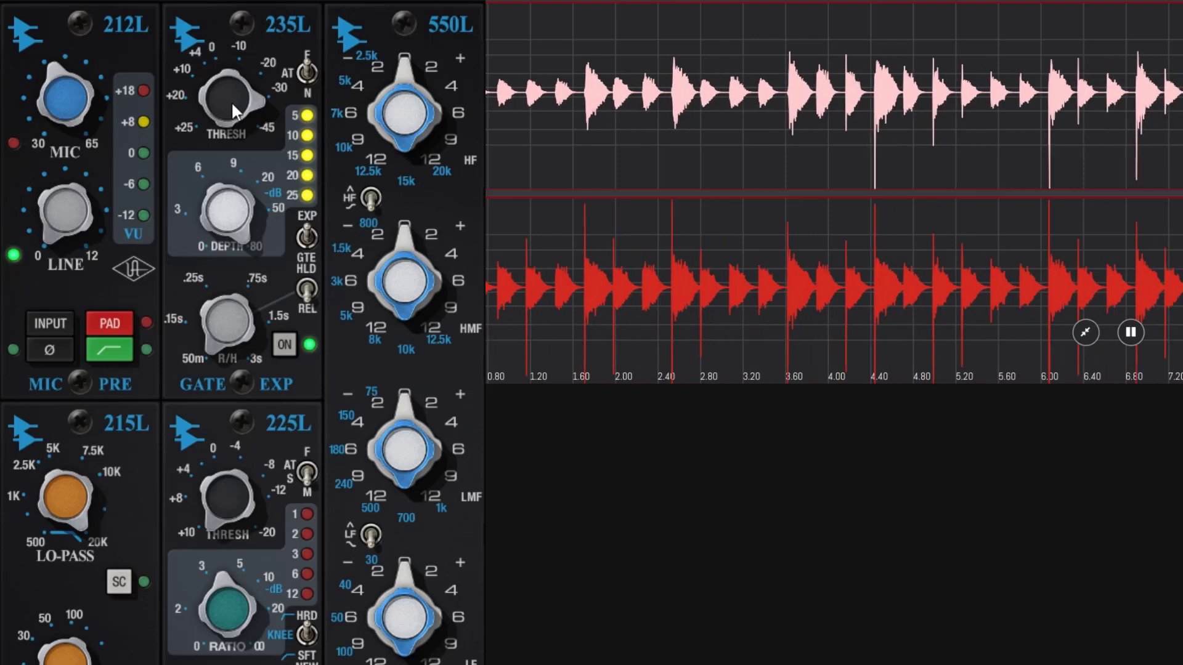
drag(231, 103, 307, 84)
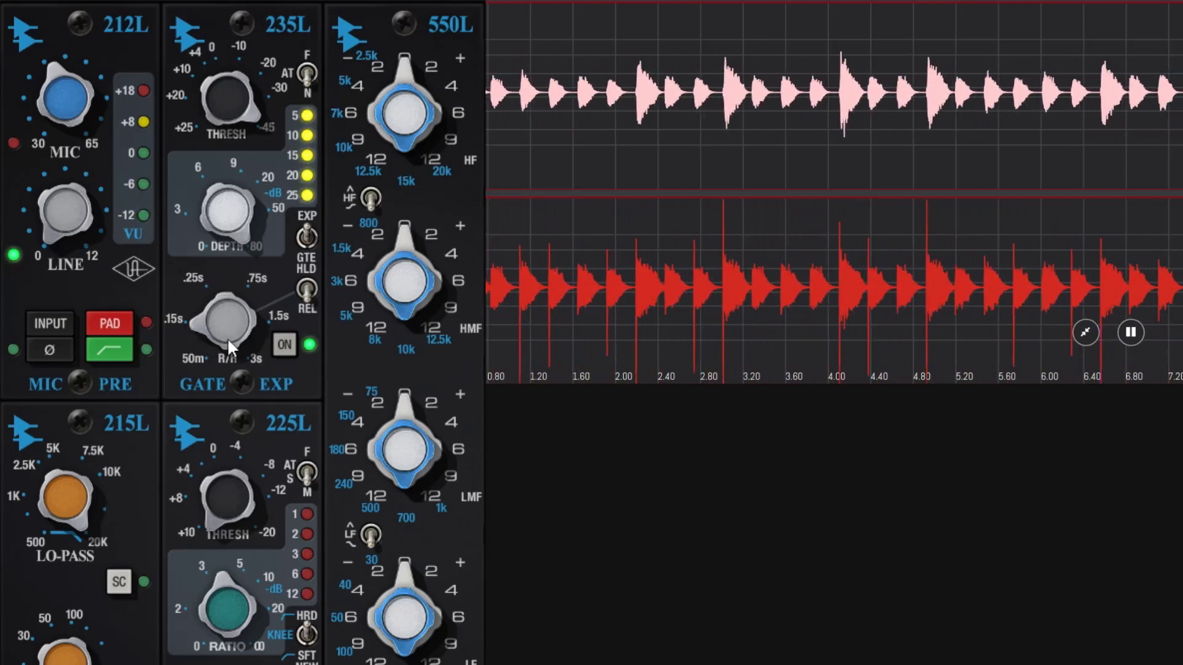
Sweep the 235L R/H time from about .15s up to near .75s.
click(190, 342)
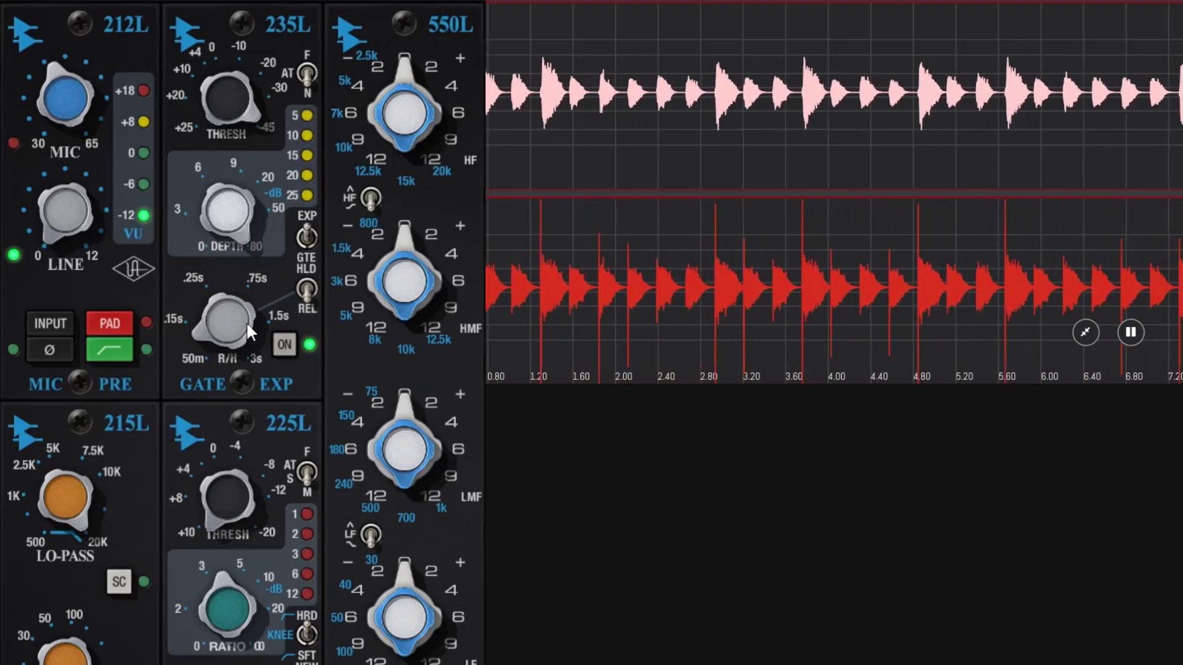
scroll(246, 322, up, 1)
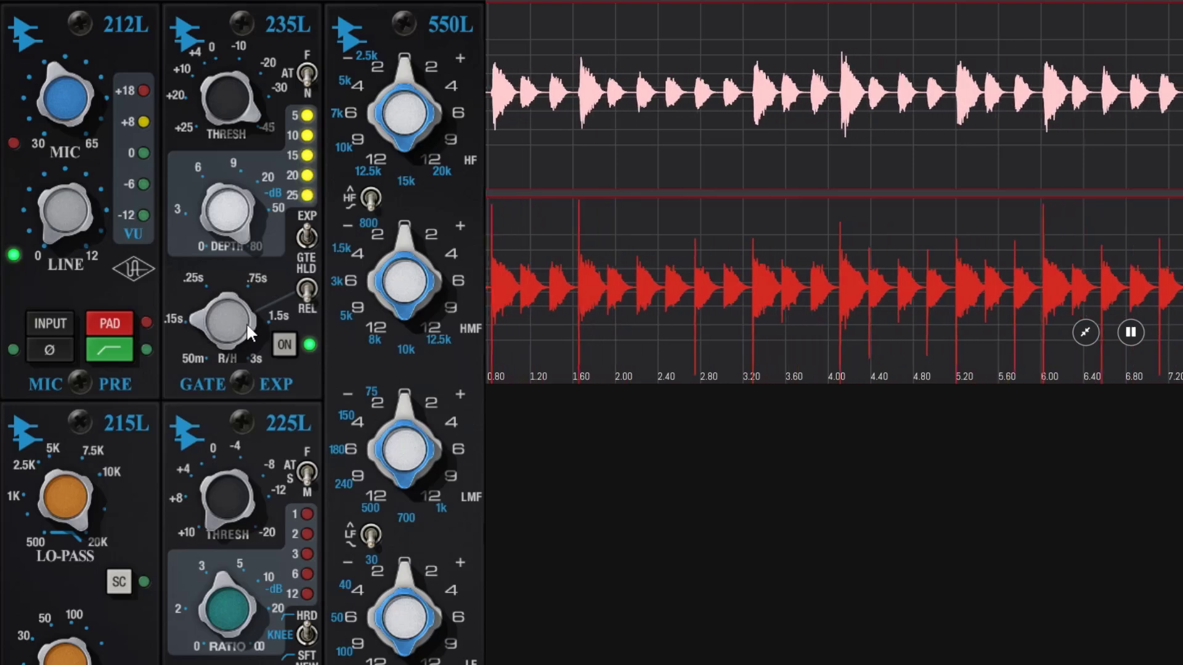
drag(246, 323, 228, 270)
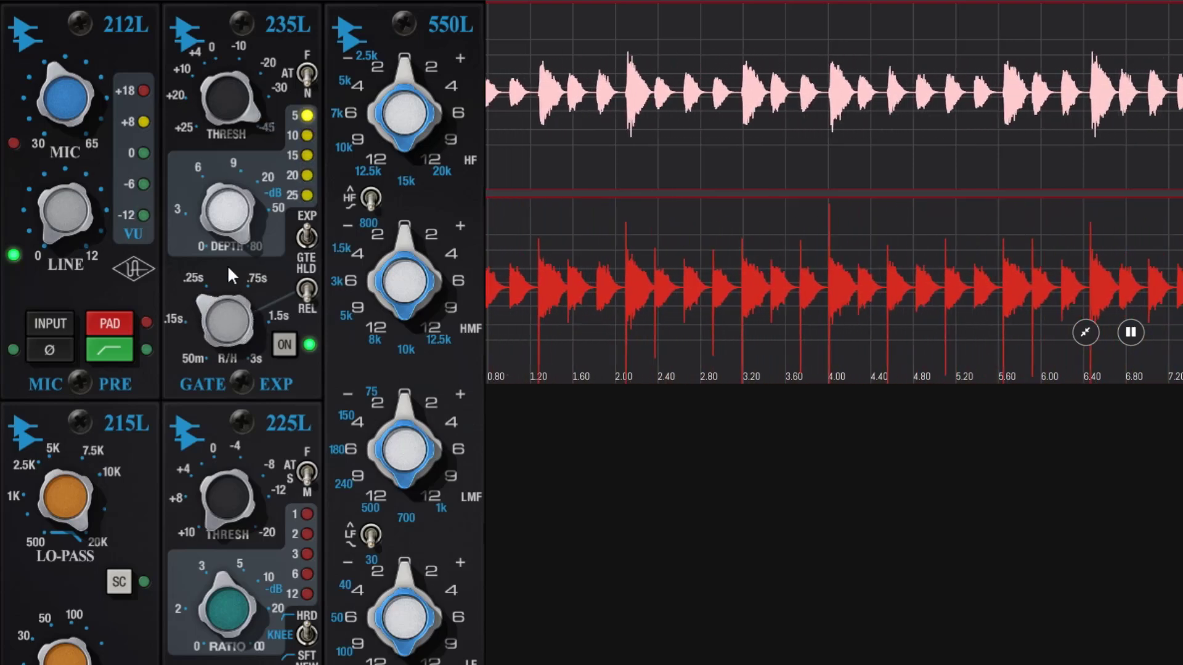
scroll(224, 314, up, 2)
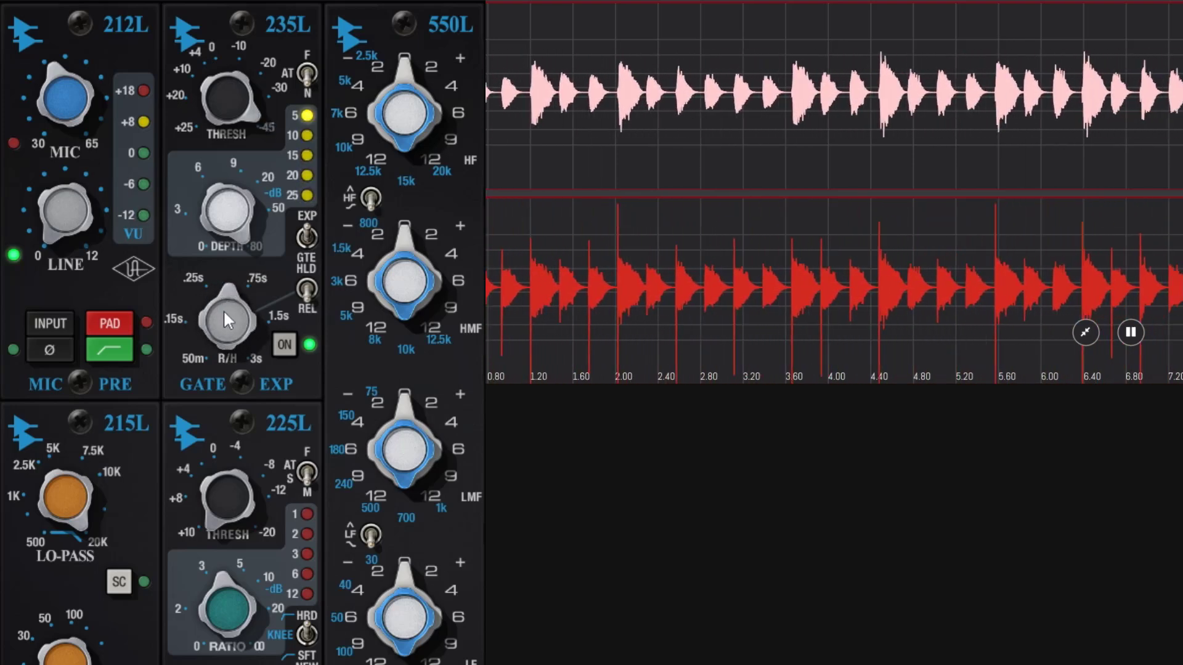
scroll(222, 310, up, 2)
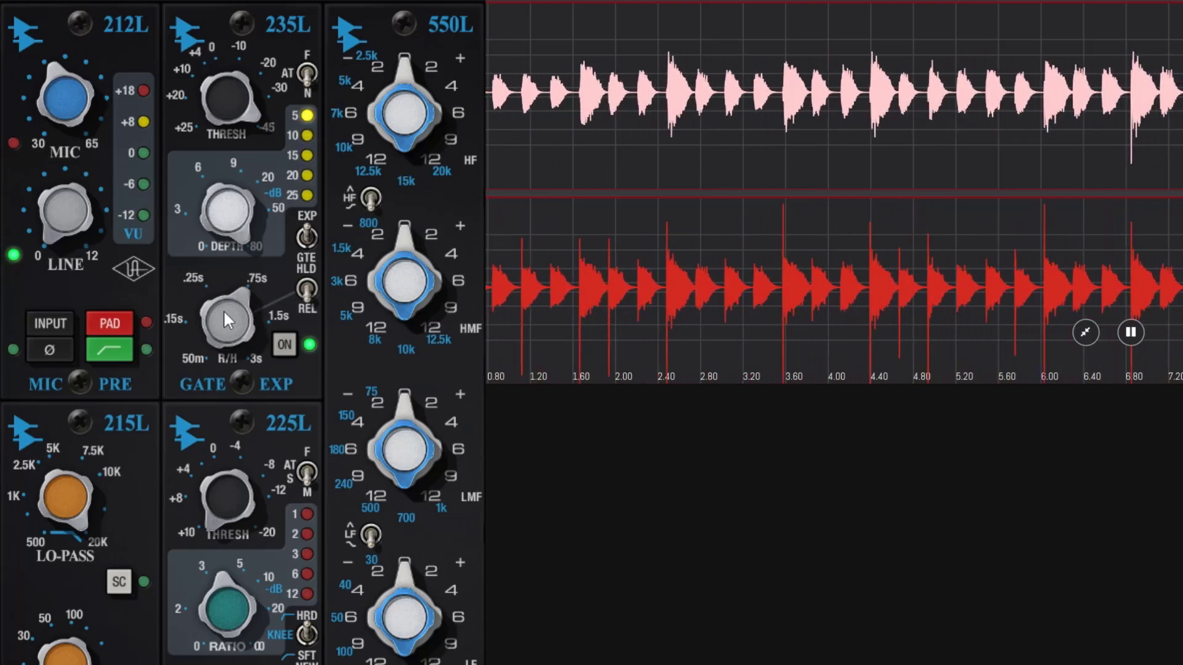
scroll(223, 309, down, 1)
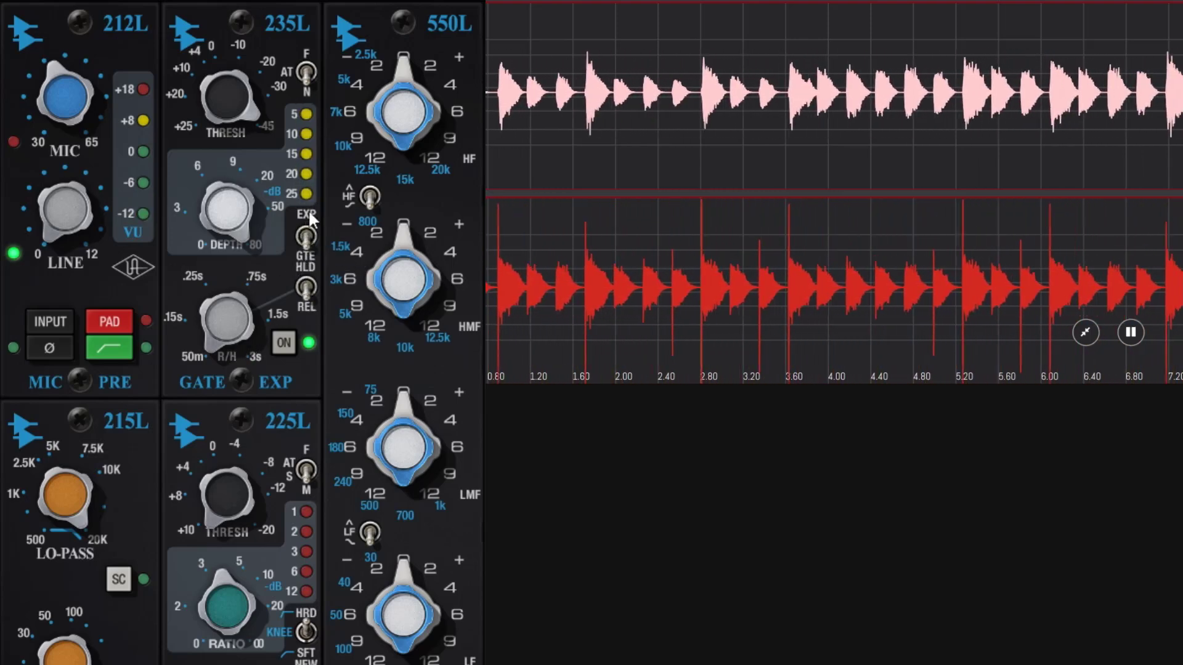
Raise the 235L threshold to about -10 and lengthen its R/H time to between .25s and .75s.
scroll(234, 98, up, 3)
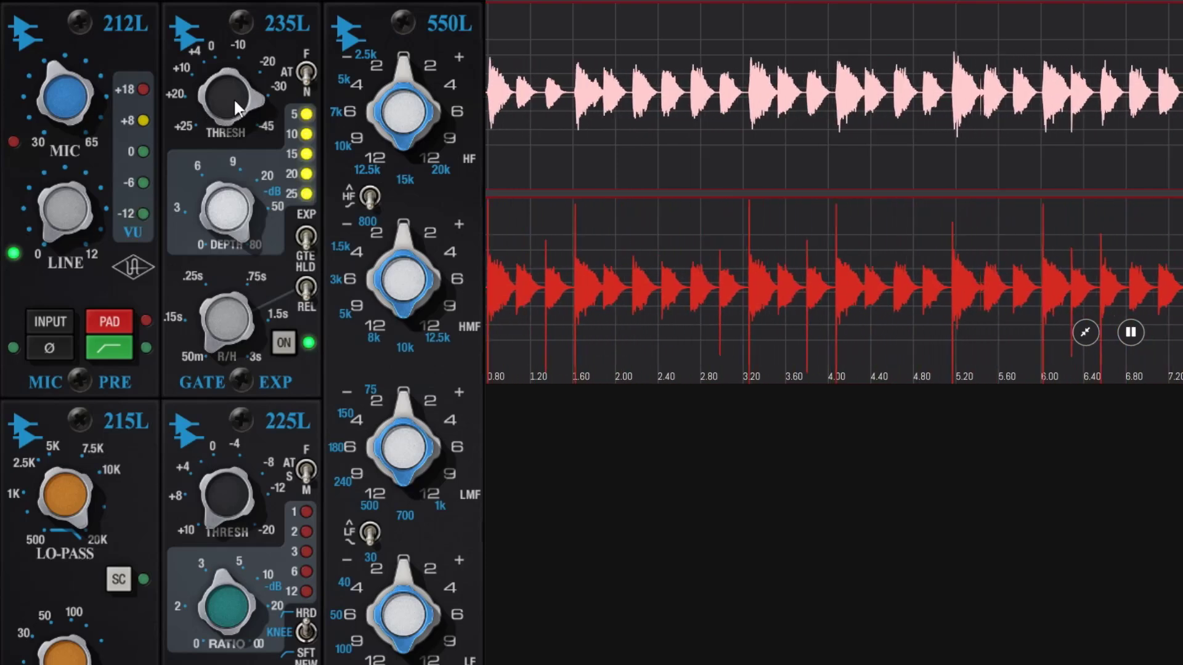
scroll(236, 93, up, 2)
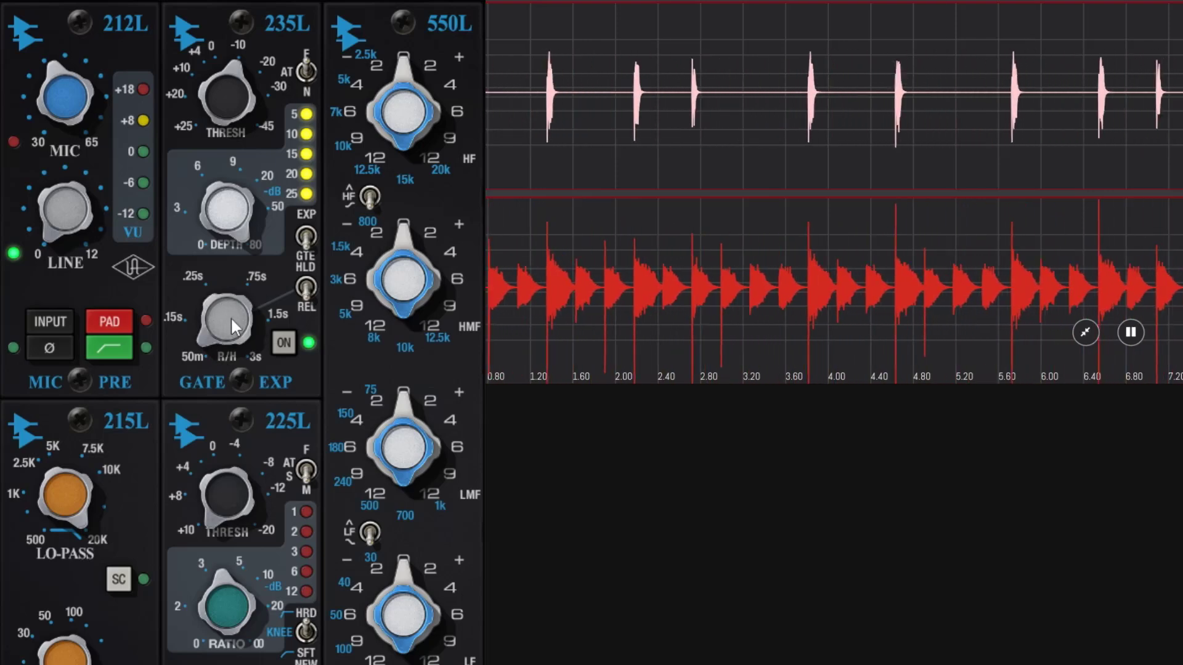
scroll(232, 318, up, 3)
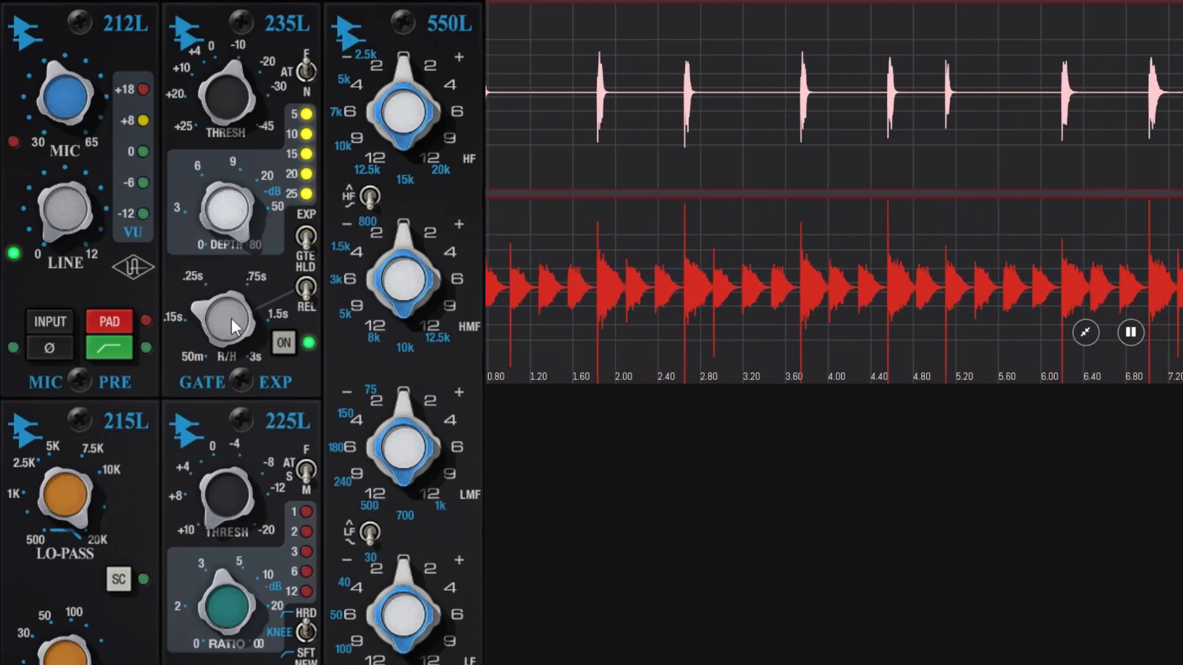
scroll(233, 319, up, 2)
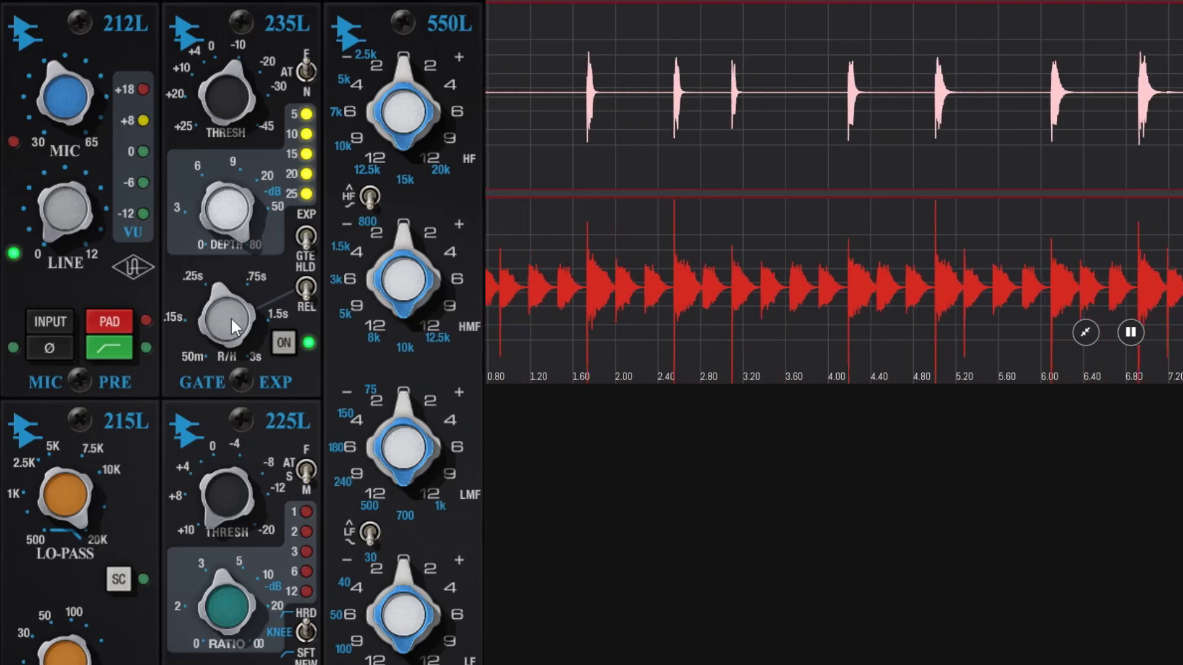
scroll(230, 317, up, 1)
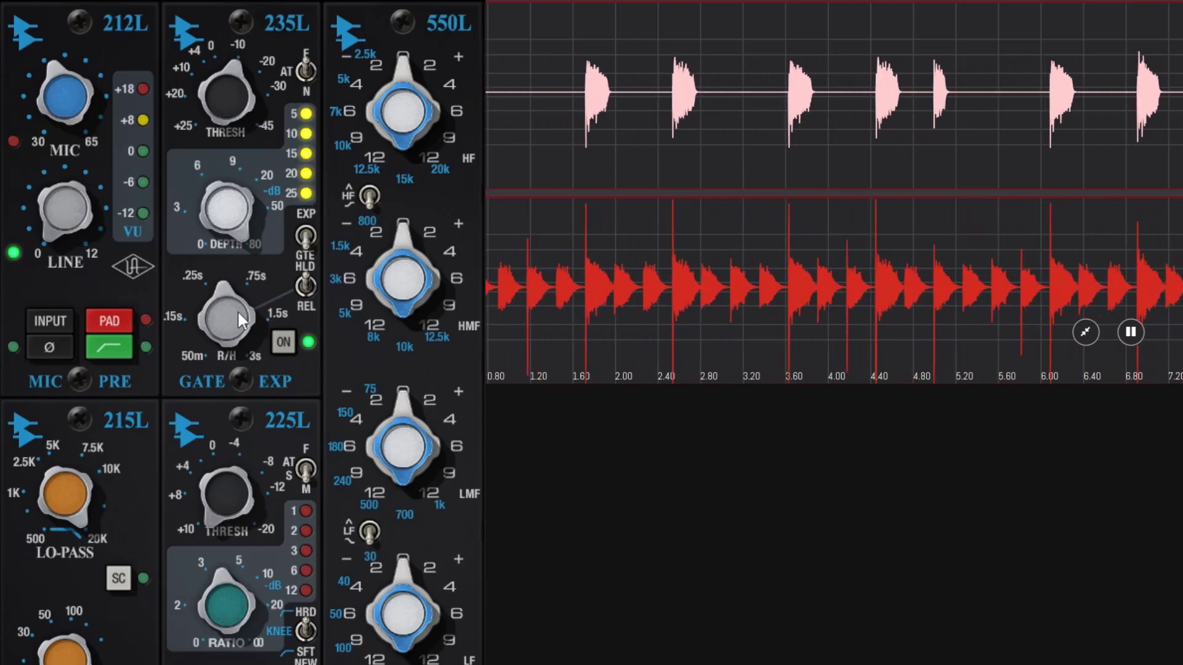
Shorten the 235L R/H time to near 50m, then lengthen it to between .15s and .25s.
drag(237, 309, 217, 331)
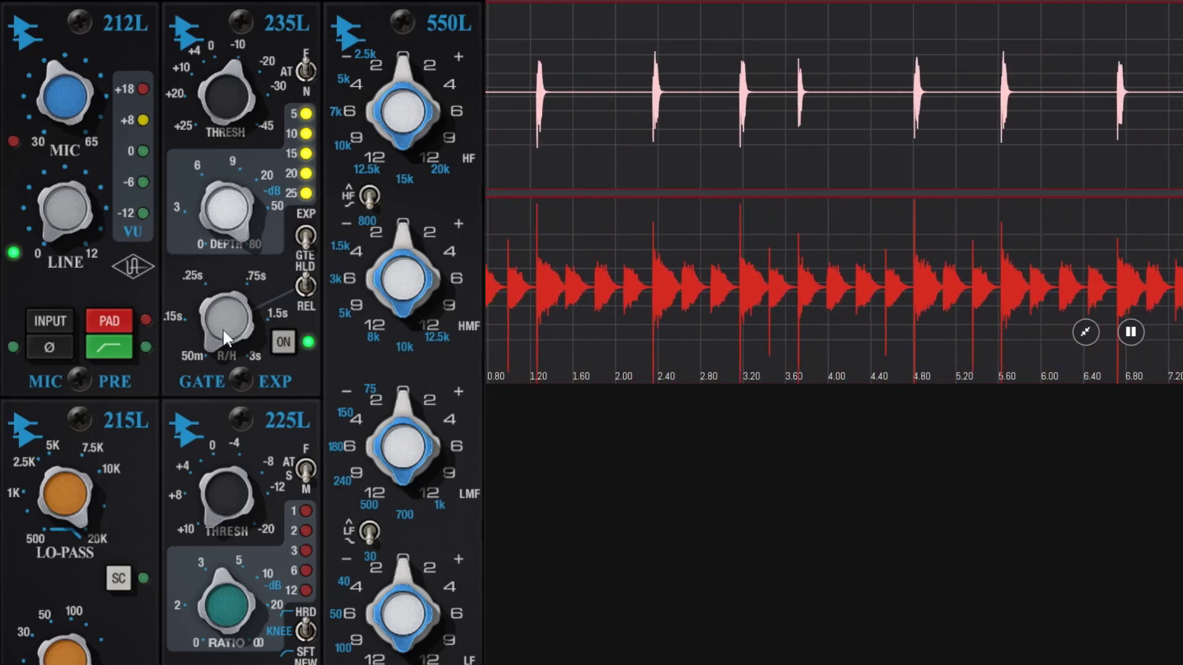
drag(224, 337, 221, 310)
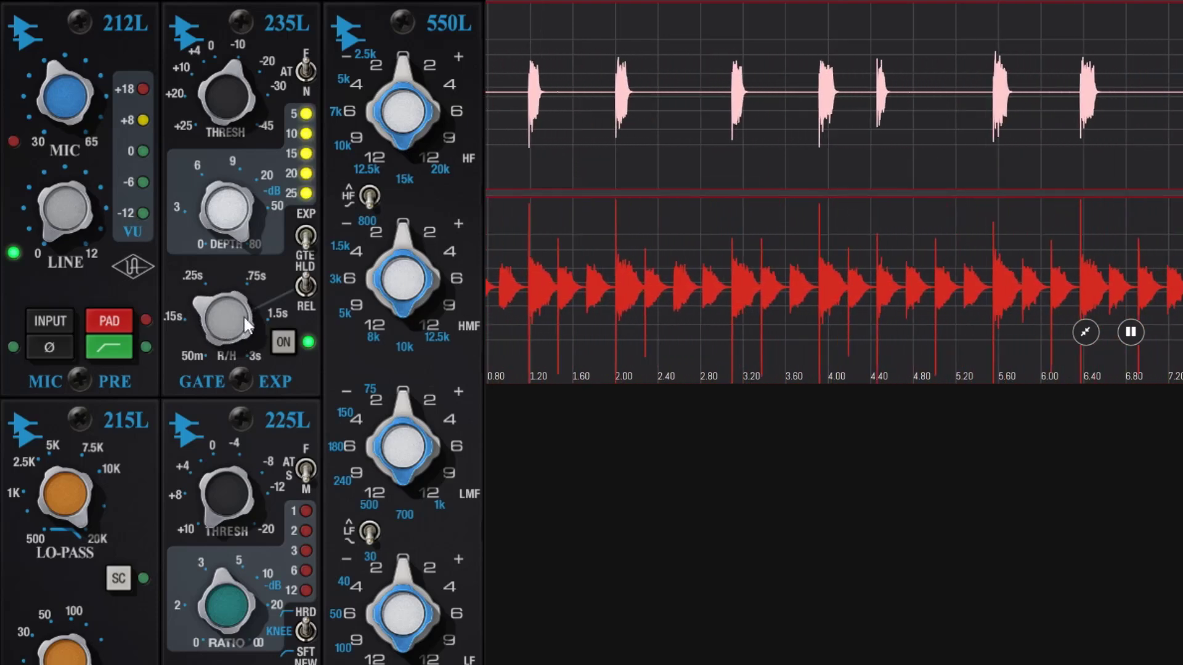
Lengthen the 235L R/H time in stages to just beyond .75s, then return it to between .15s and .25s.
drag(247, 324, 252, 305)
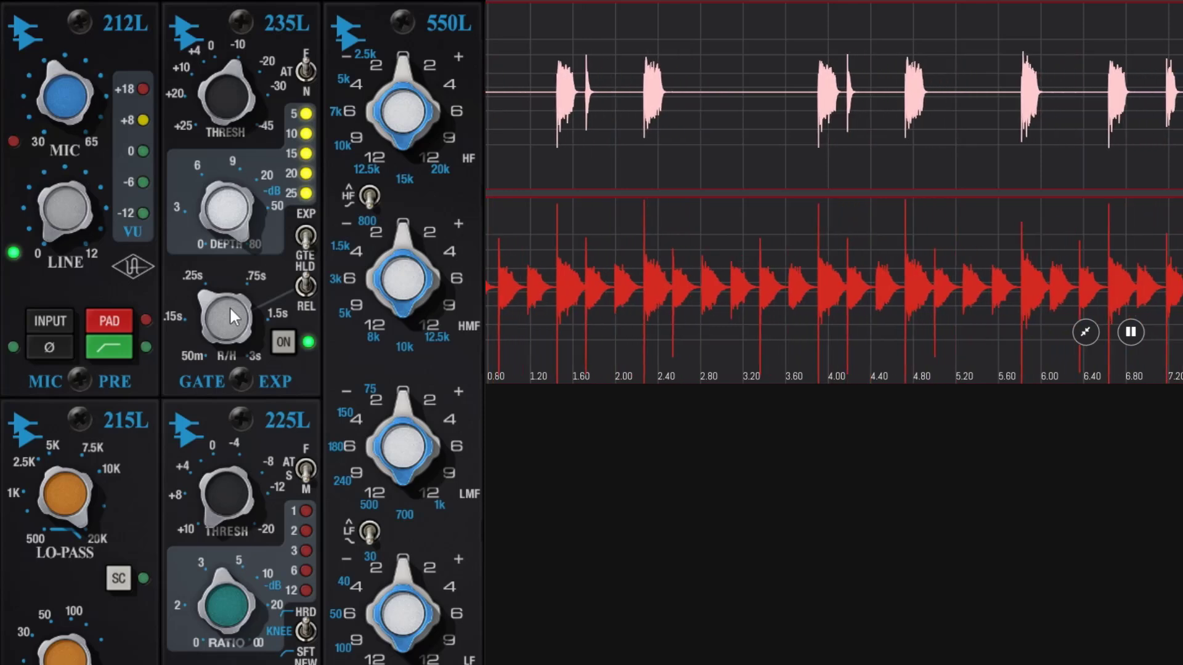
scroll(229, 306, up, 3)
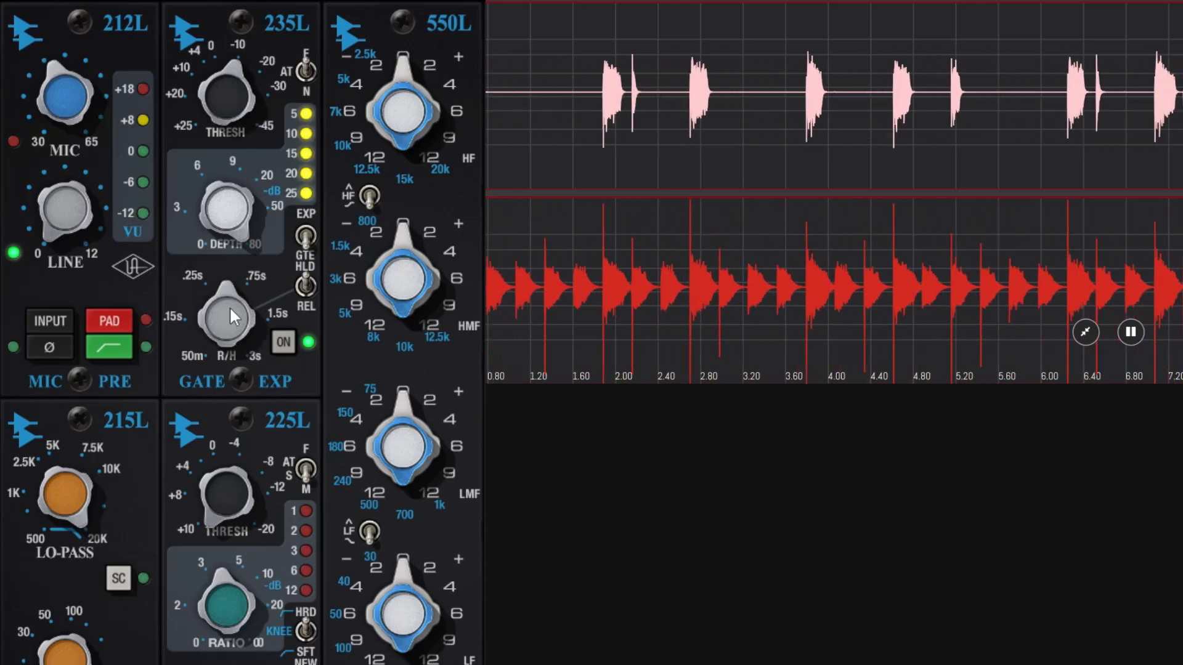
scroll(230, 316, up, 1)
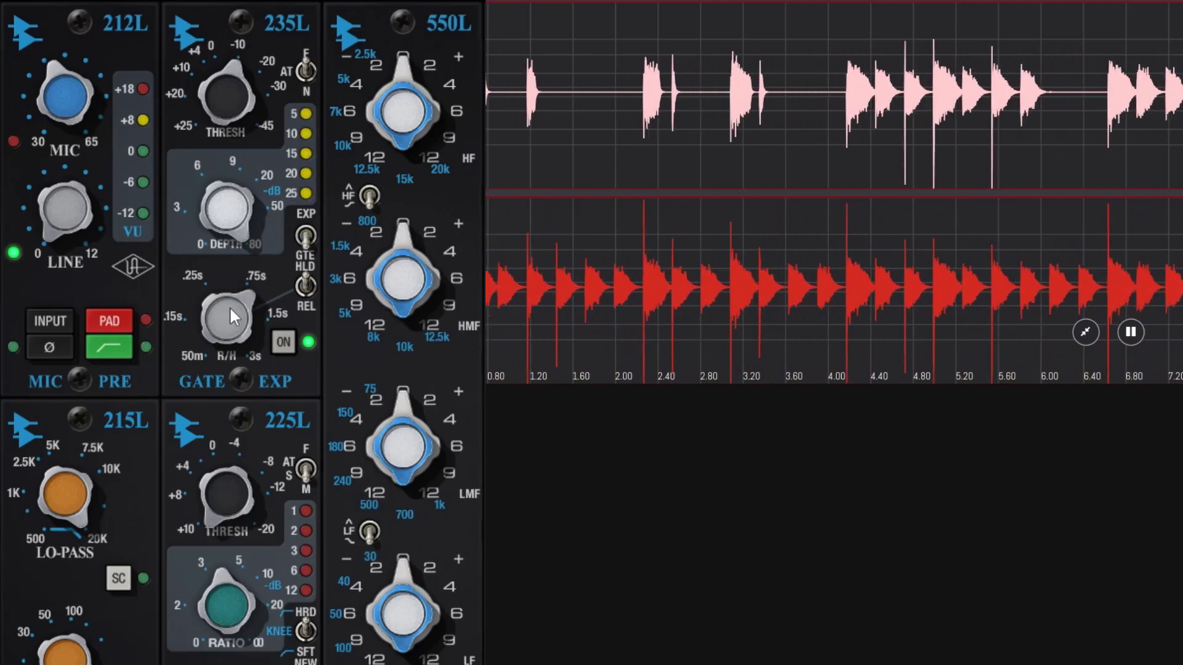
scroll(229, 305, up, 2)
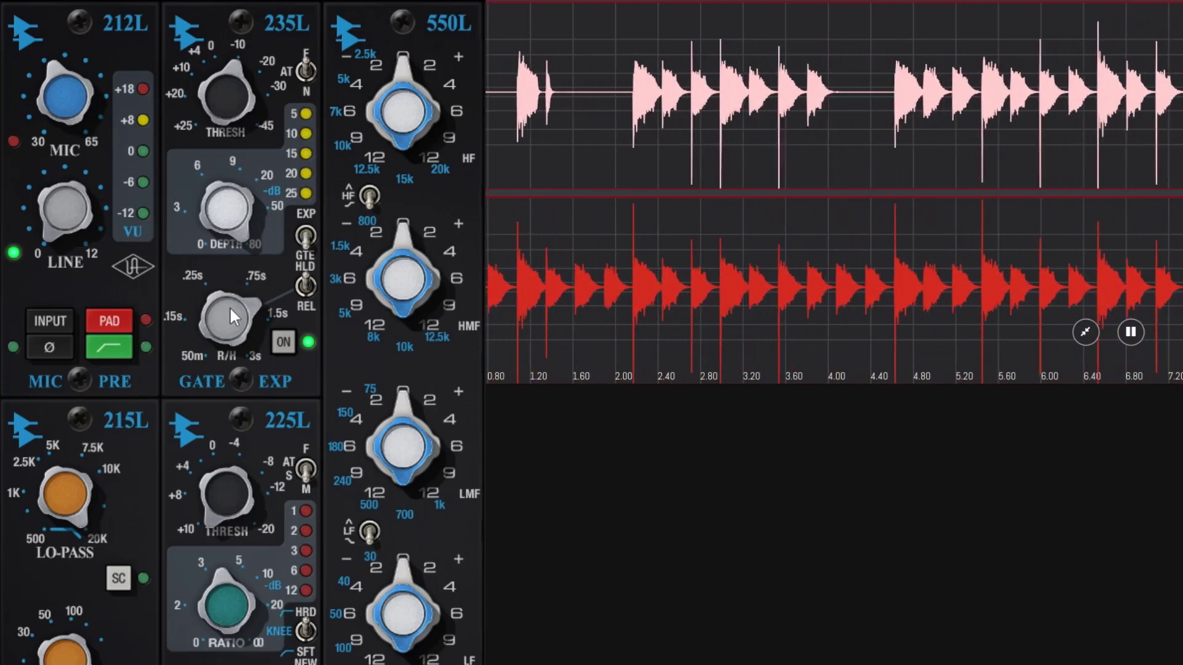
scroll(229, 308, down, 5)
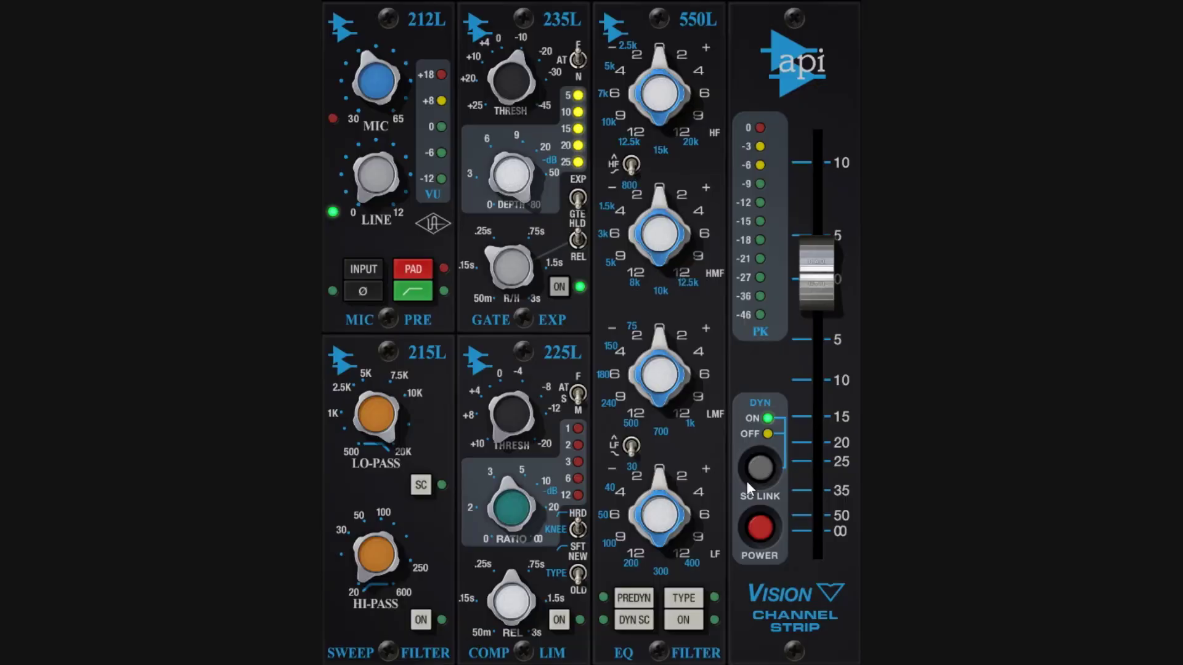
Switch the channel strip's power off and back on, then toggle the dynamics SC Link repeatedly, returning it to its original state.
click(757, 529)
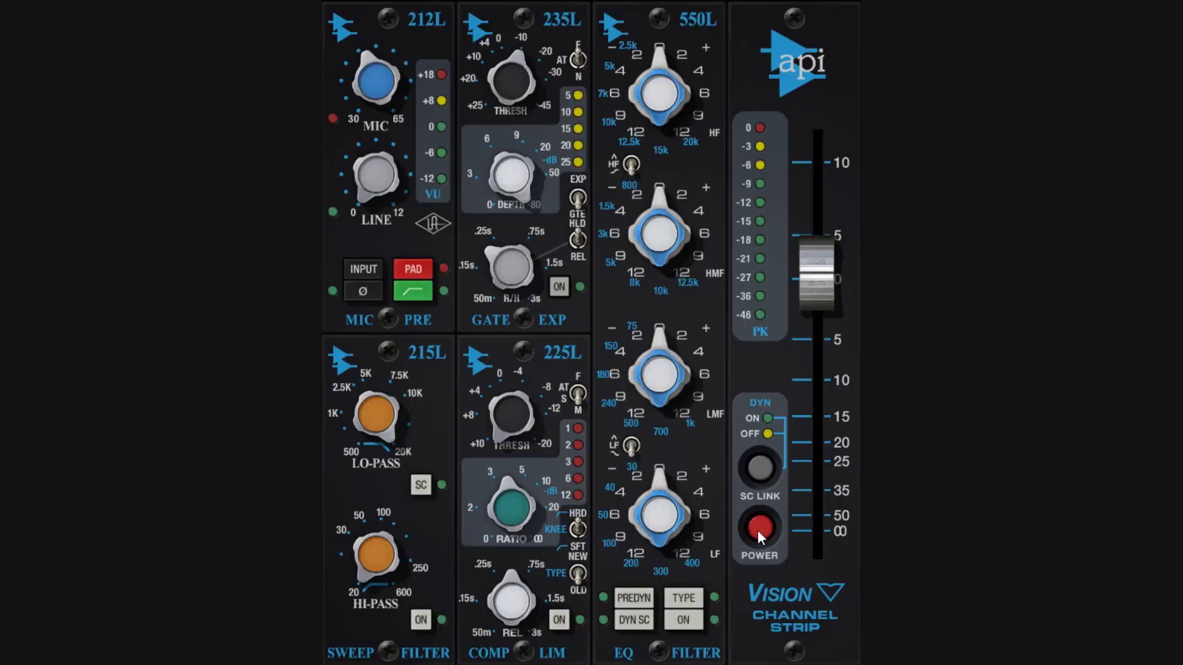
click(756, 529)
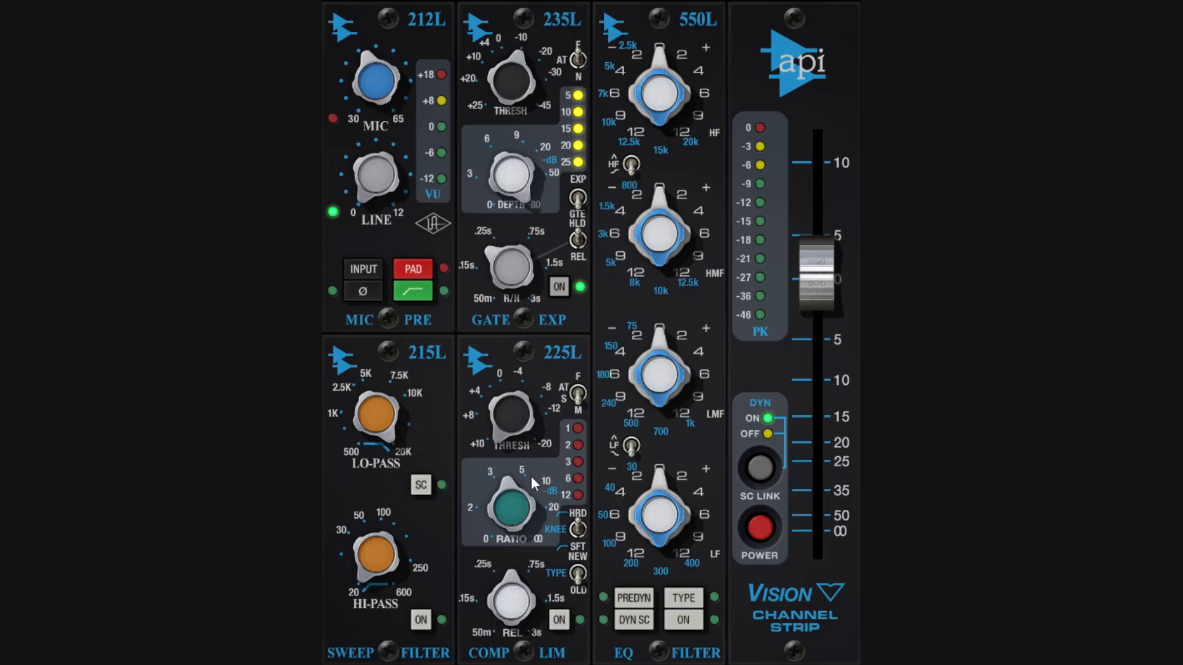
click(767, 471)
click(760, 469)
click(758, 466)
click(764, 467)
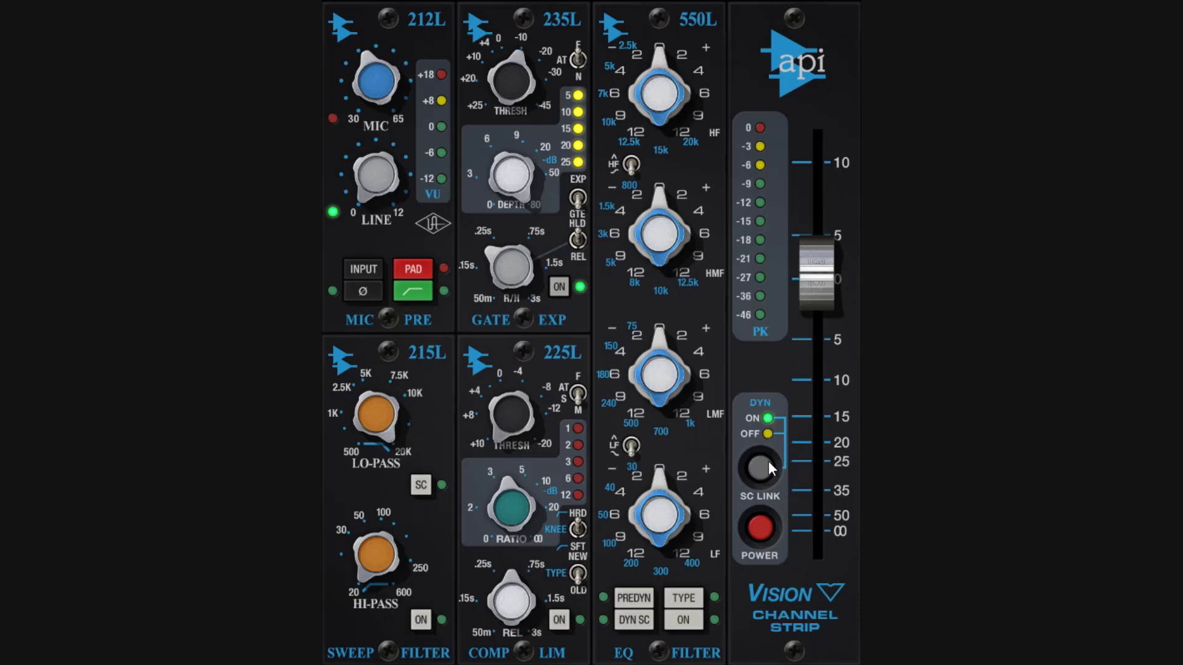